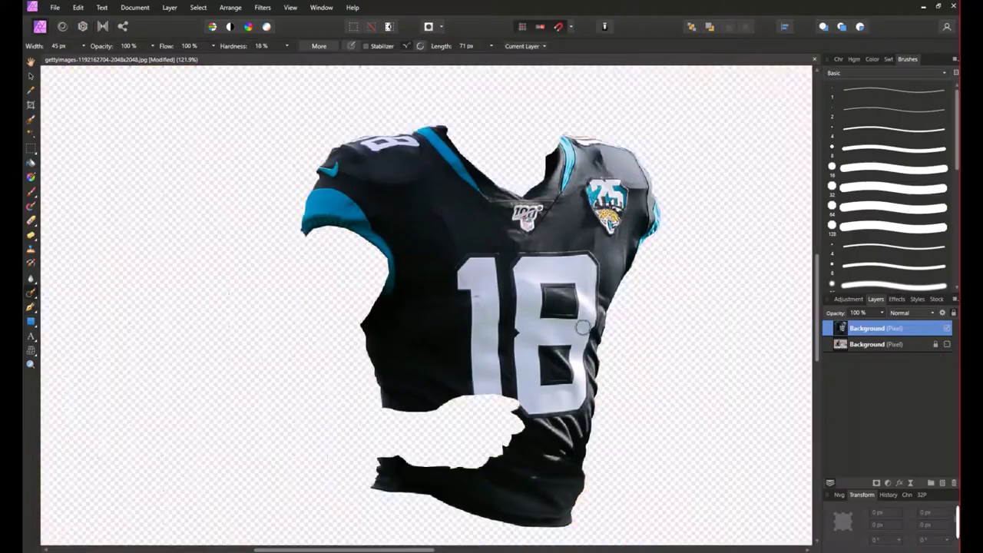
# - Inpaint the numeral 1 out of the jersey's 18, including its lower part
pyautogui.moveTo(376, 307); pyautogui.dragTo(539, 488)
pyautogui.scroll(-5, 539, 488)
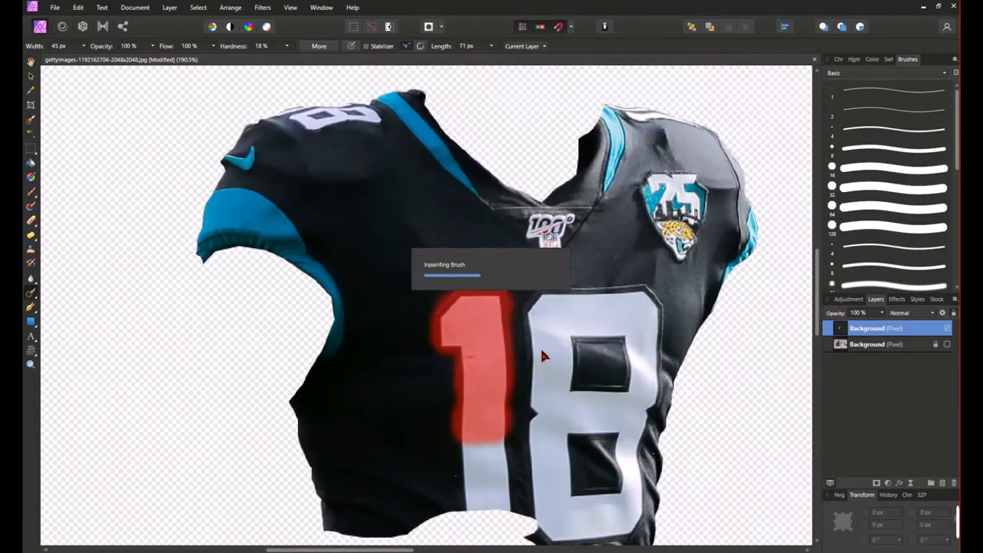
pyautogui.scroll(5, 540, 345)
pyautogui.moveTo(430, 338); pyautogui.dragTo(484, 421)
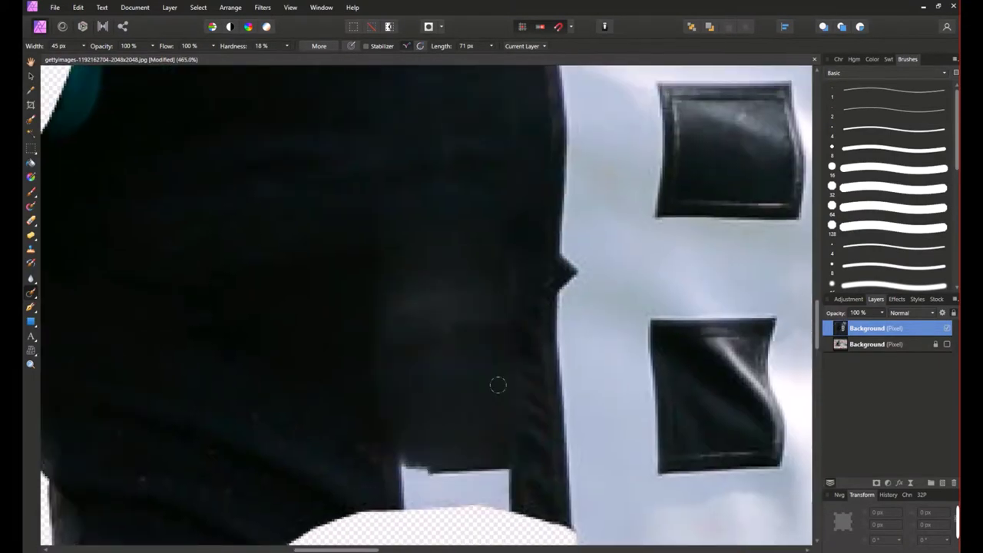
pyautogui.scroll(-5, 498, 384)
# - On a new pixel layer, clone dark fabric over the leftover mark of the 1
pyautogui.hotkey('ctrl', 'shift', 'n')
pyautogui.press('c')
pyautogui.scroll(3, 527, 410)
pyautogui.scroll(2, 446, 367)
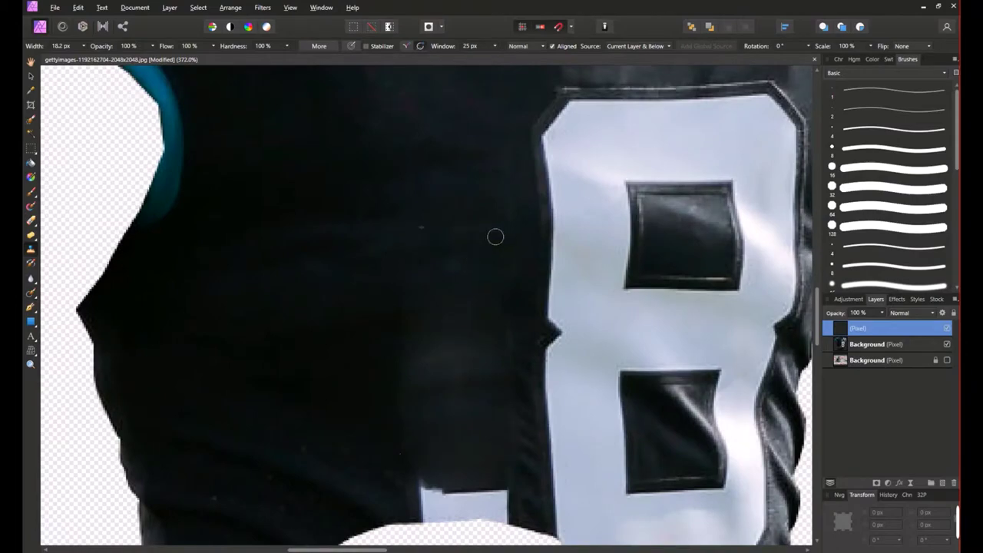
pyautogui.scroll(-3, 464, 317)
pyautogui.scroll(5, 501, 346)
pyautogui.scroll(-3, 448, 266)
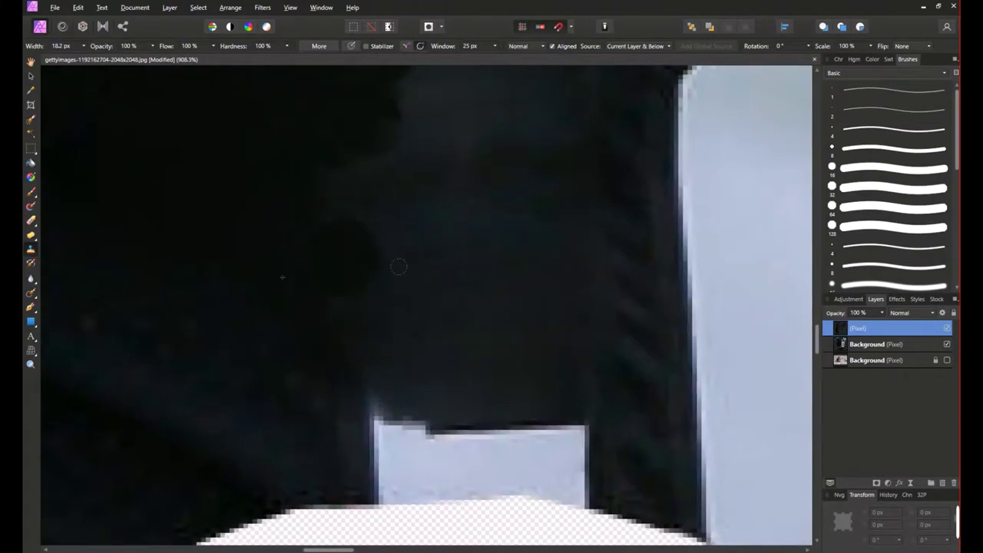
pyautogui.moveTo(461, 173); pyautogui.dragTo(399, 184)
pyautogui.scroll(2, 334, 342)
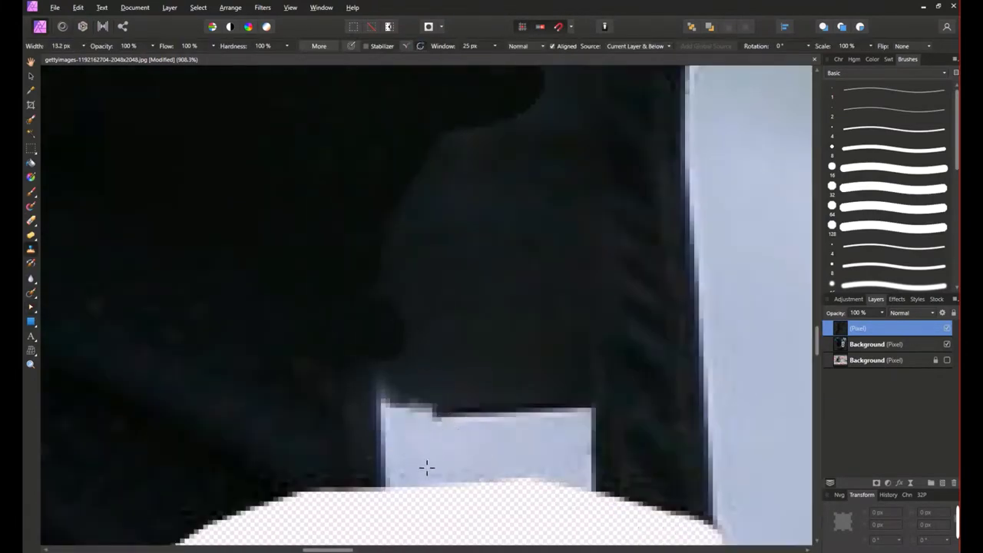
pyautogui.scroll(-3, 456, 241)
pyautogui.scroll(4, 339, 323)
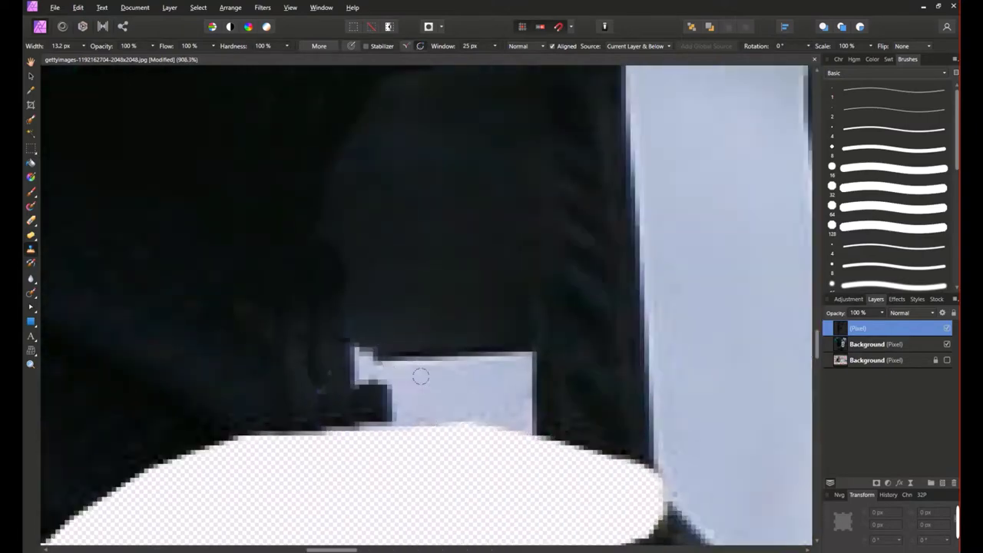
pyautogui.scroll(-3, 500, 382)
pyautogui.scroll(3, 514, 328)
pyautogui.scroll(1, 496, 329)
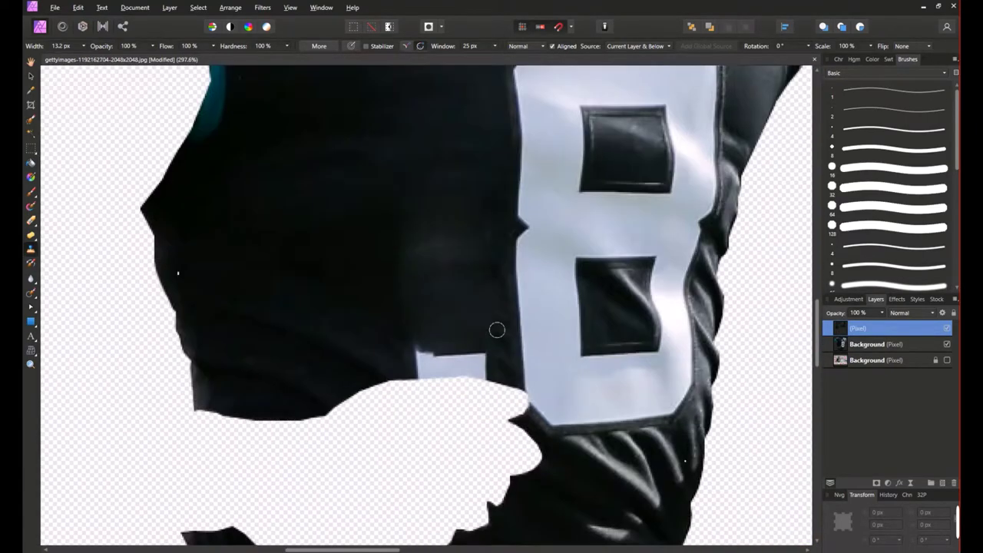
# - Inpaint the leftover light strip and the 75 jaguar crest, nesting the jersey under the pixel layer
pyautogui.press('j')
pyautogui.moveTo(338, 300); pyautogui.dragTo(515, 223)
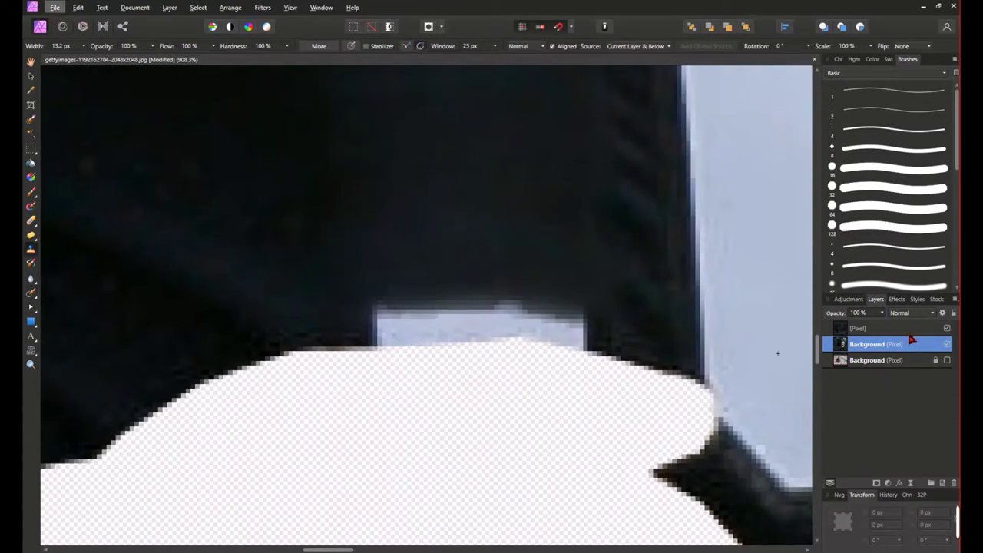
pyautogui.moveTo(911, 339); pyautogui.dragTo(914, 364)
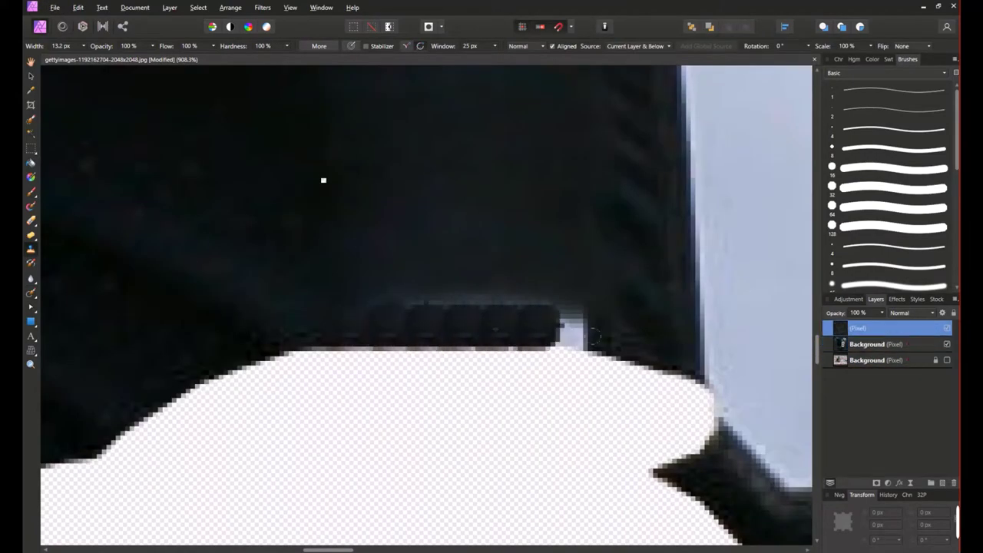
pyautogui.scroll(-3, 594, 336)
pyautogui.scroll(4, 577, 333)
pyautogui.moveTo(449, 319); pyautogui.dragTo(678, 323)
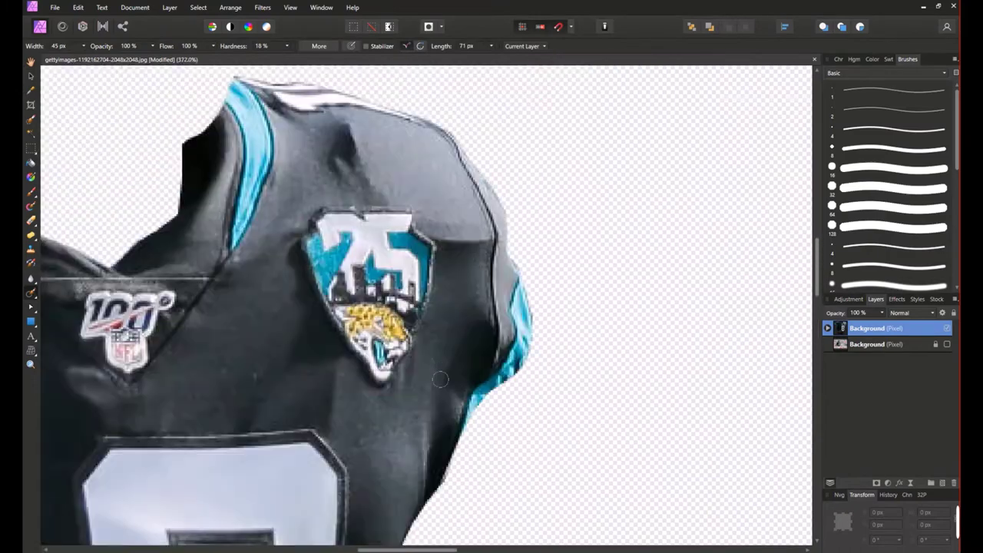
pyautogui.moveTo(440, 379); pyautogui.dragTo(452, 267)
pyautogui.moveTo(326, 276); pyautogui.dragTo(369, 369)
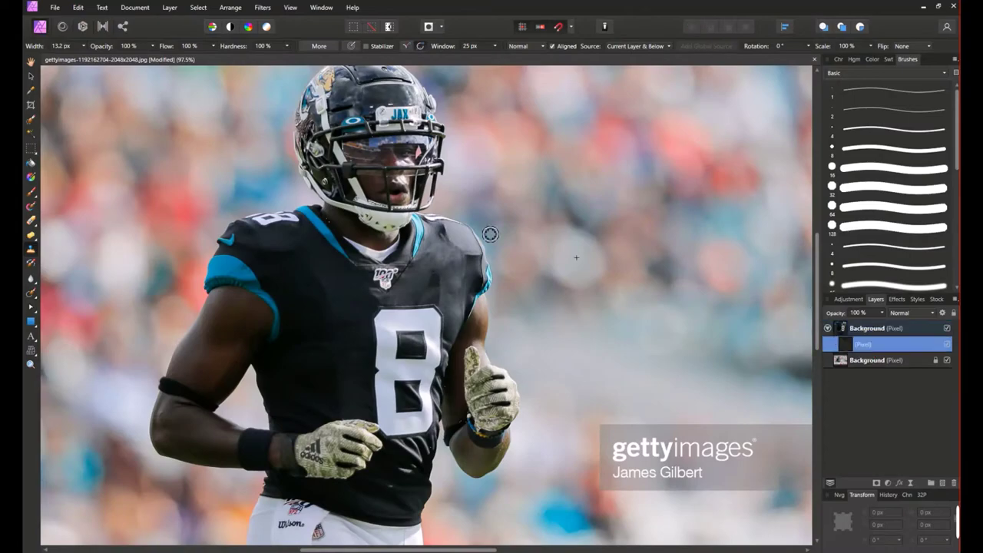
# - Fit the full player photo in view and inpaint over the jersey's 8
pyautogui.scroll(10, 491, 234)
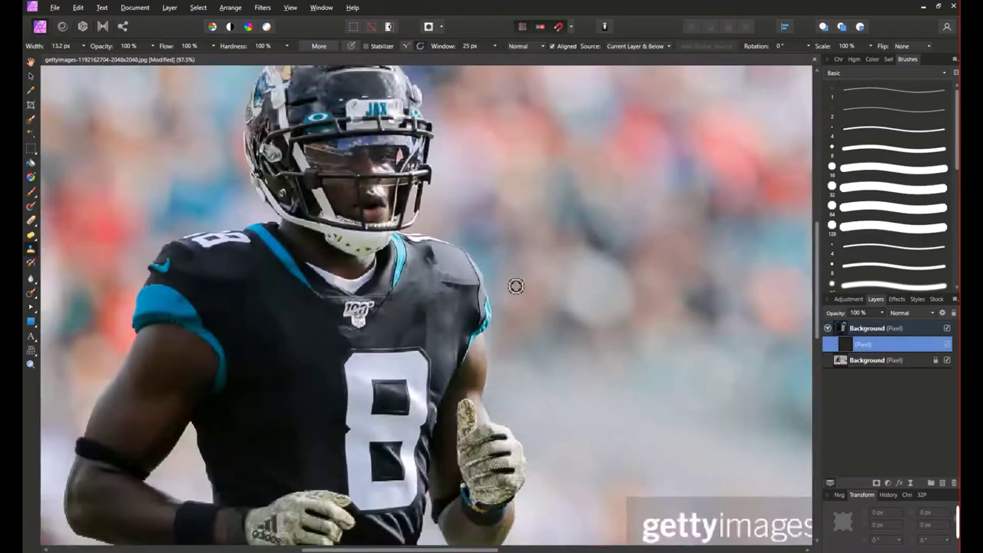
pyautogui.hotkey('ctrl', '0')
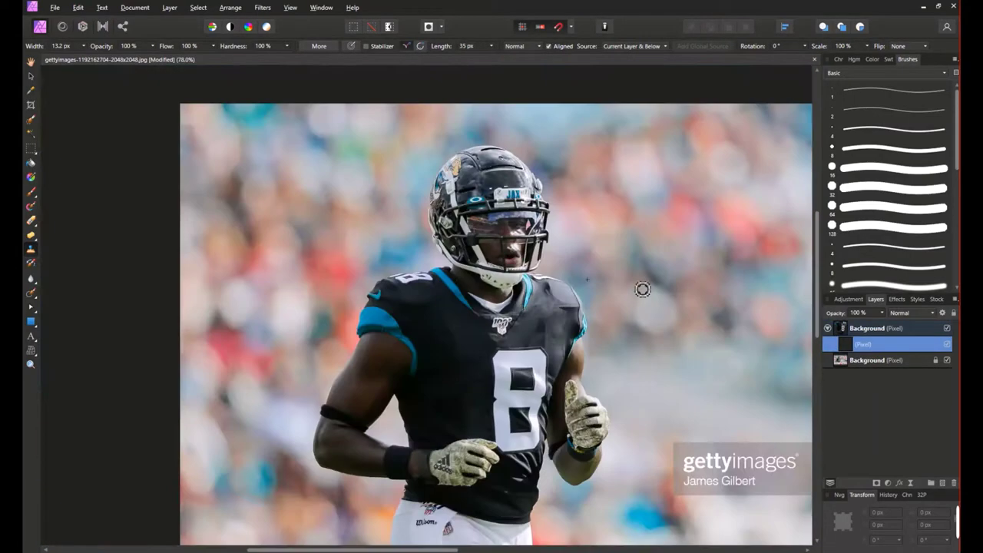
pyautogui.scroll(8, 499, 322)
pyautogui.hotkey('ctrl', '0')
pyautogui.scroll(6, 622, 382)
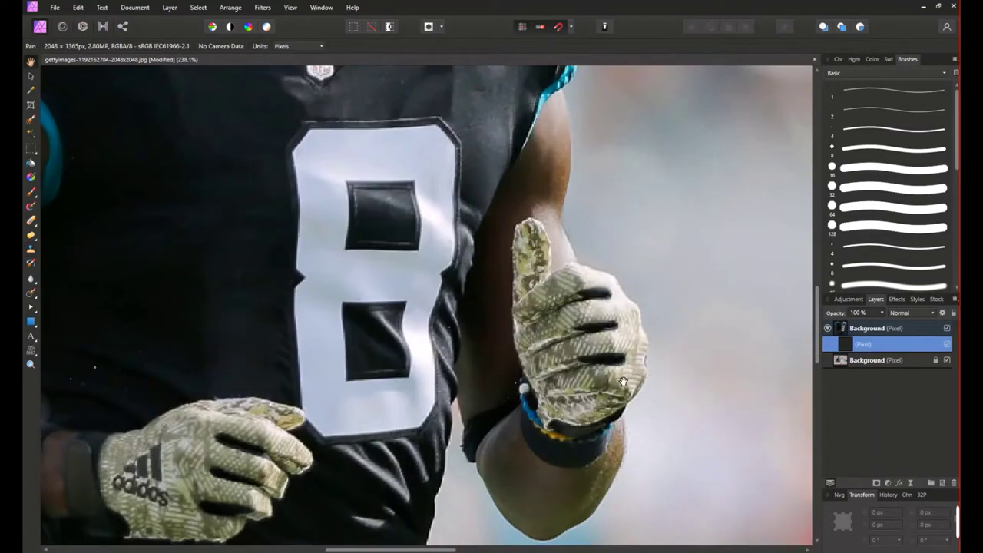
pyautogui.moveTo(367, 253)
pyautogui.mouseDown()
pyautogui.moveTo(503, 247)
pyautogui.moveTo(480, 366)
pyautogui.moveTo(460, 230)
pyautogui.moveTo(398, 353)
pyautogui.moveTo(480, 263)
pyautogui.mouseUp()
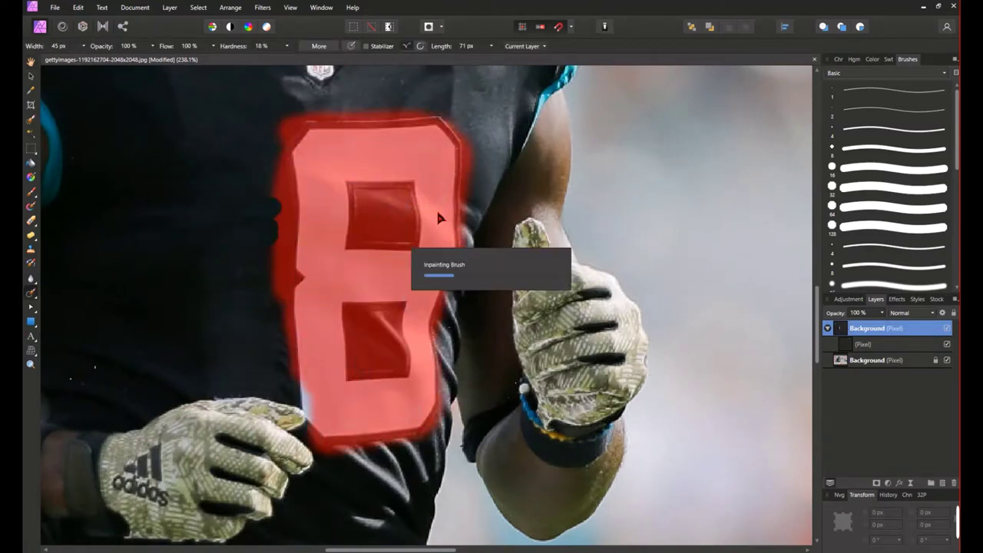
pyautogui.hotkey('ctrl', '0')
# - On the empty pixel layer, clone dark fabric along the 8's top, ragged and left edges
pyautogui.click(884, 345)
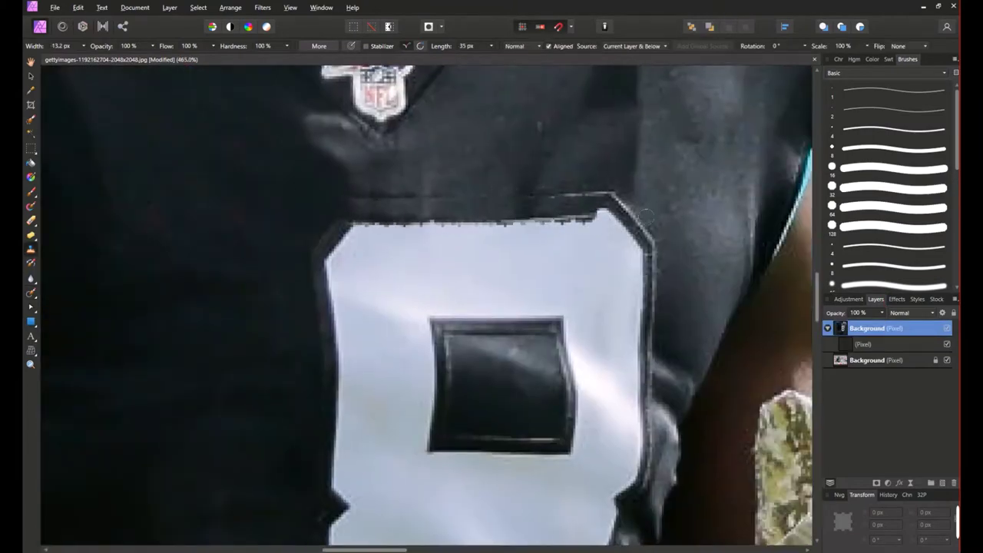
pyautogui.scroll(3, 726, 340)
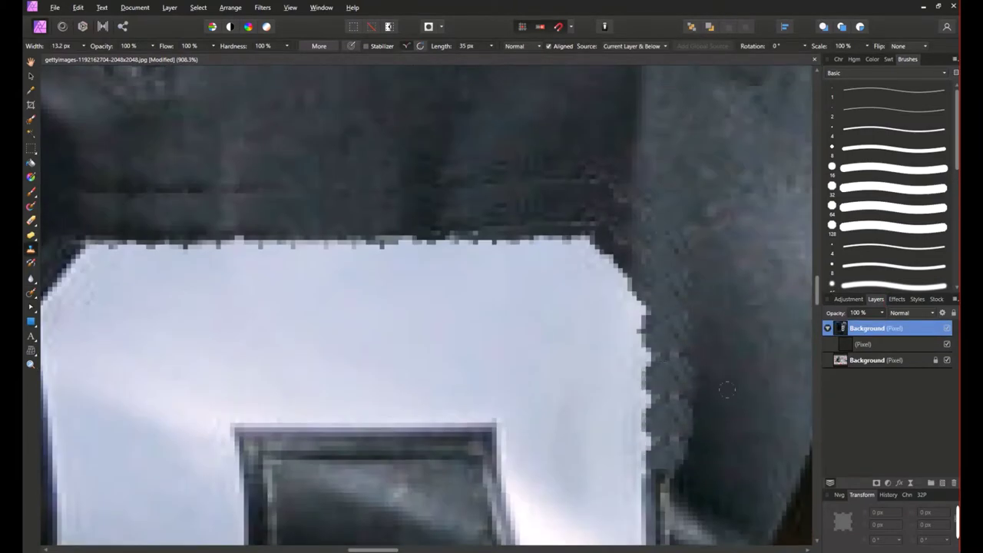
pyautogui.scroll(-2, 506, 241)
pyautogui.moveTo(658, 233); pyautogui.dragTo(607, 235)
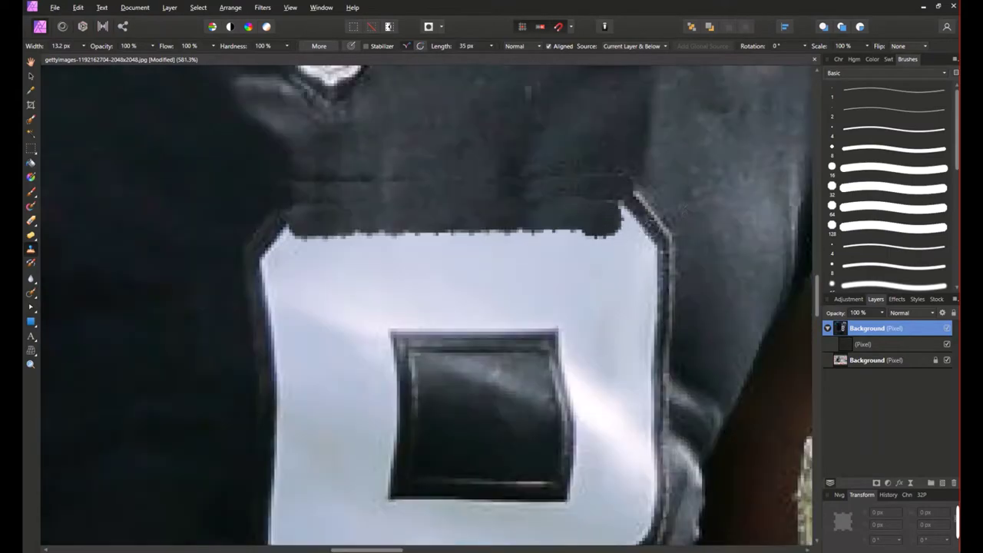
pyautogui.scroll(1, 565, 183)
pyautogui.scroll(-6, 534, 260)
pyautogui.scroll(3, 626, 225)
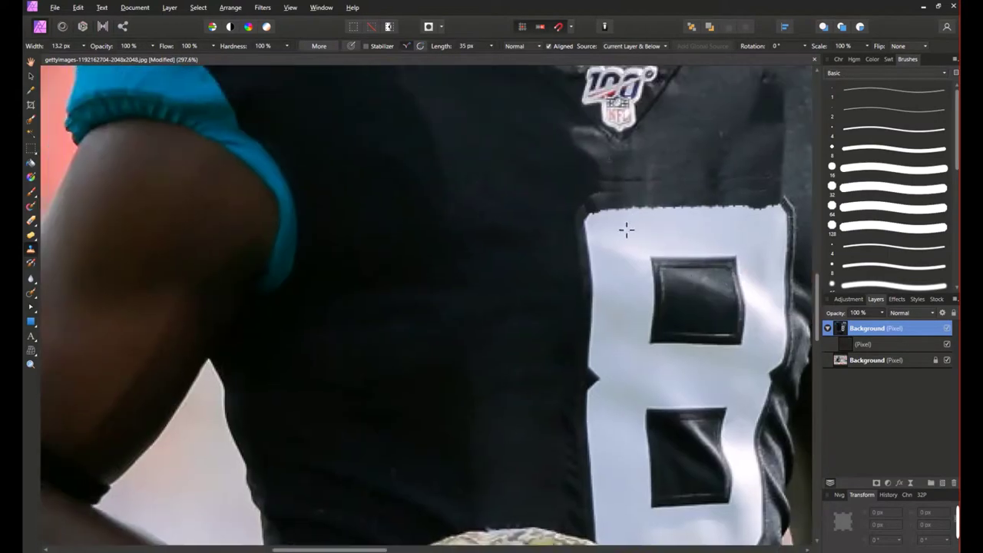
pyautogui.scroll(4, 648, 264)
pyautogui.scroll(-1, 666, 476)
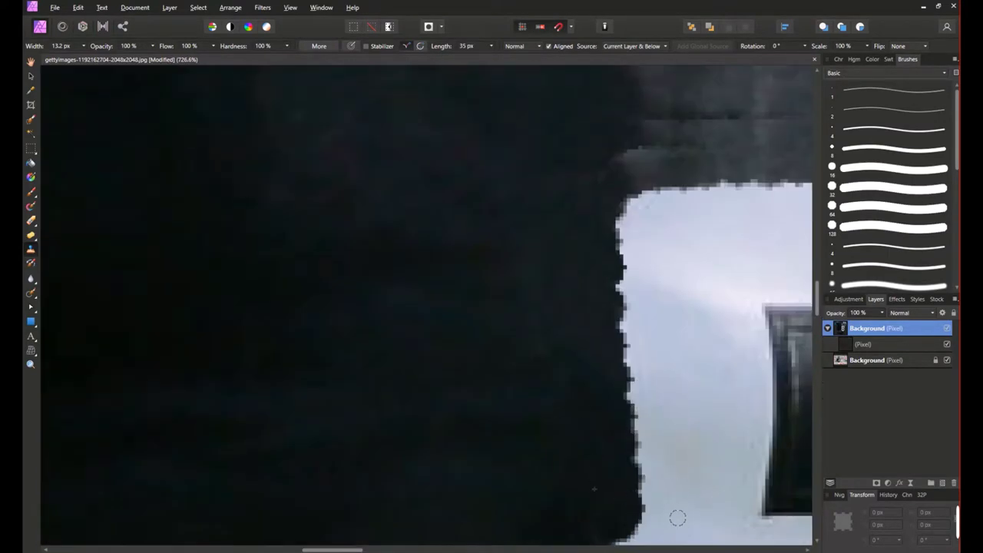
pyautogui.moveTo(678, 519); pyautogui.dragTo(645, 499)
pyautogui.scroll(-1, 677, 519)
pyautogui.scroll(-5, 714, 384)
pyautogui.scroll(6, 676, 384)
pyautogui.moveTo(661, 399); pyautogui.dragTo(669, 509)
pyautogui.scroll(-2, 670, 509)
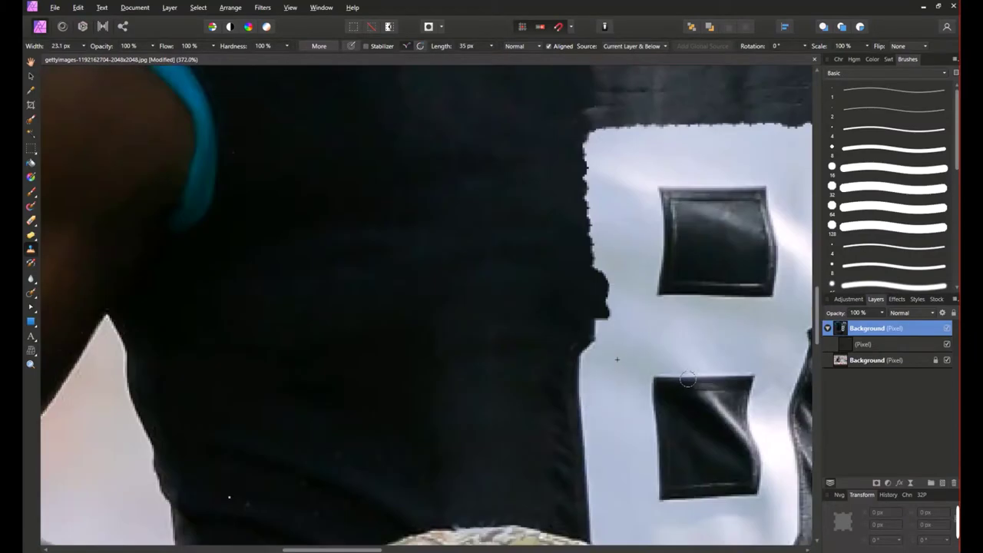
# - Undo the last clone stroke and stamp cloned fabric onto the 8's top edge
pyautogui.hotkey('ctrl', 'z')
pyautogui.scroll(2, 661, 330)
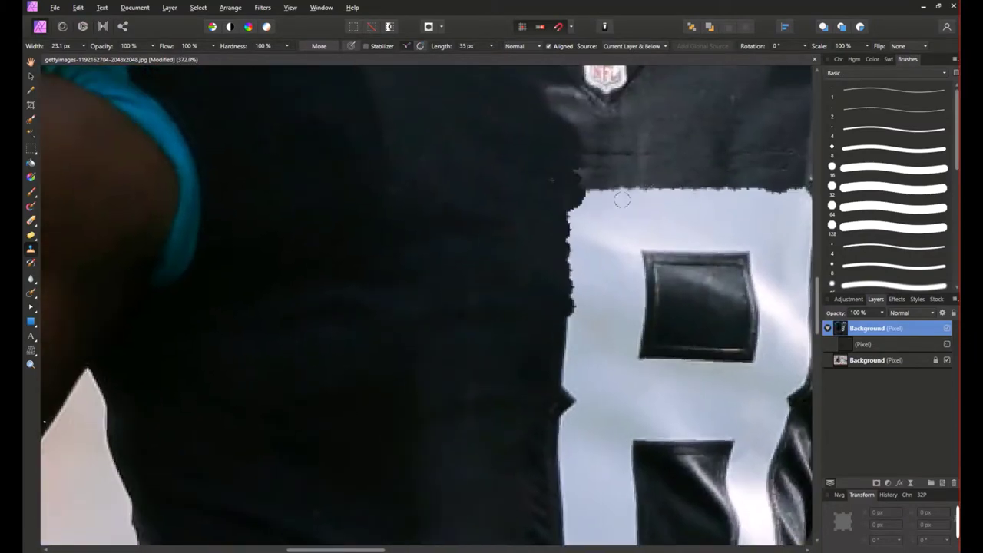
pyautogui.scroll(1, 626, 230)
pyautogui.click(570, 254)
pyautogui.scroll(-10, 686, 232)
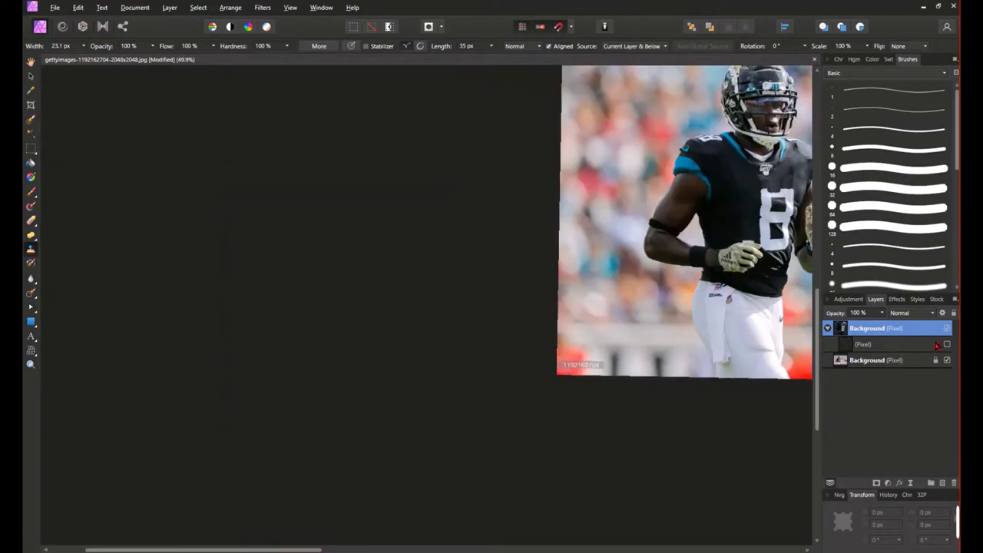
pyautogui.scroll(10, 686, 269)
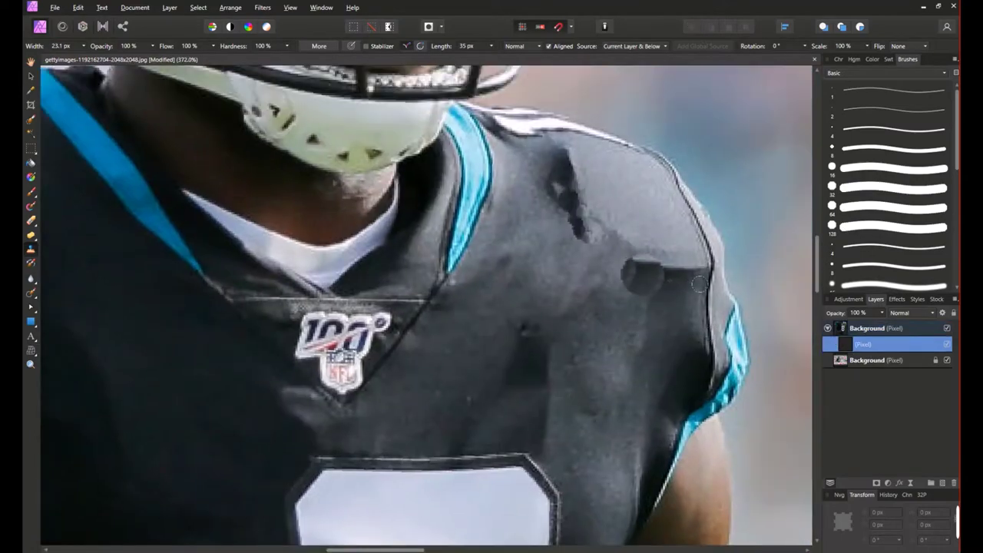
pyautogui.scroll(-10, 669, 267)
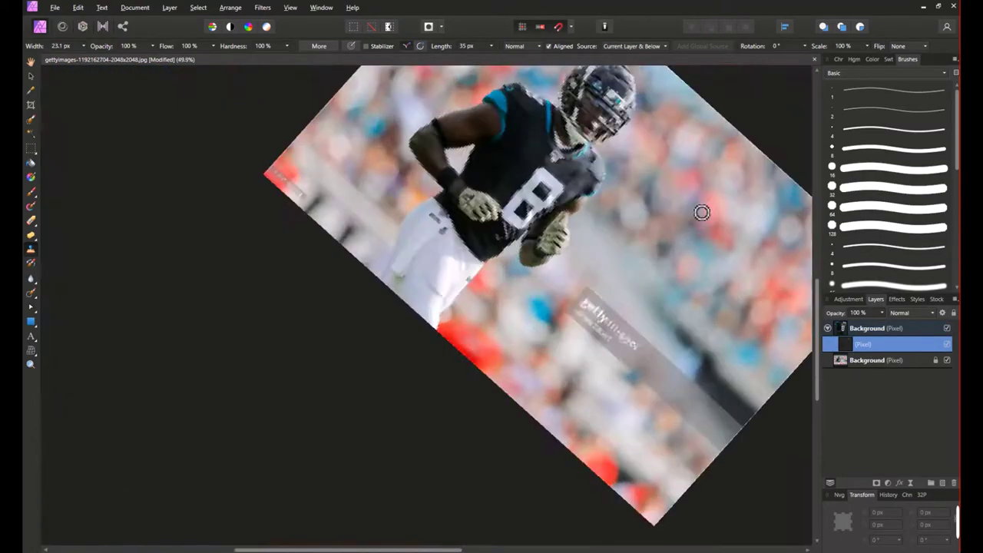
pyautogui.scroll(5, 438, 245)
pyautogui.scroll(3, 429, 323)
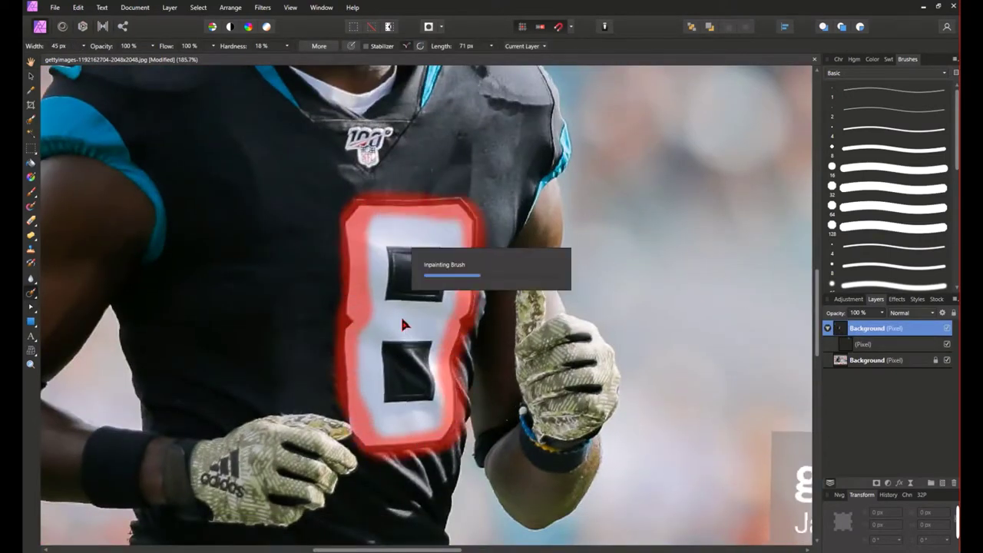
# - Inpaint the whole 8 plus its leftover light spot, top-left block and white L-shape
pyautogui.scroll(3, 400, 315)
pyautogui.moveTo(417, 235)
pyautogui.mouseDown()
pyautogui.moveTo(322, 201)
pyautogui.moveTo(545, 192)
pyautogui.mouseUp()
pyautogui.moveTo(622, 211)
pyautogui.mouseDown()
pyautogui.moveTo(322, 246)
pyautogui.moveTo(430, 292)
pyautogui.moveTo(568, 269)
pyautogui.mouseUp()
pyautogui.moveTo(461, 253); pyautogui.dragTo(558, 306)
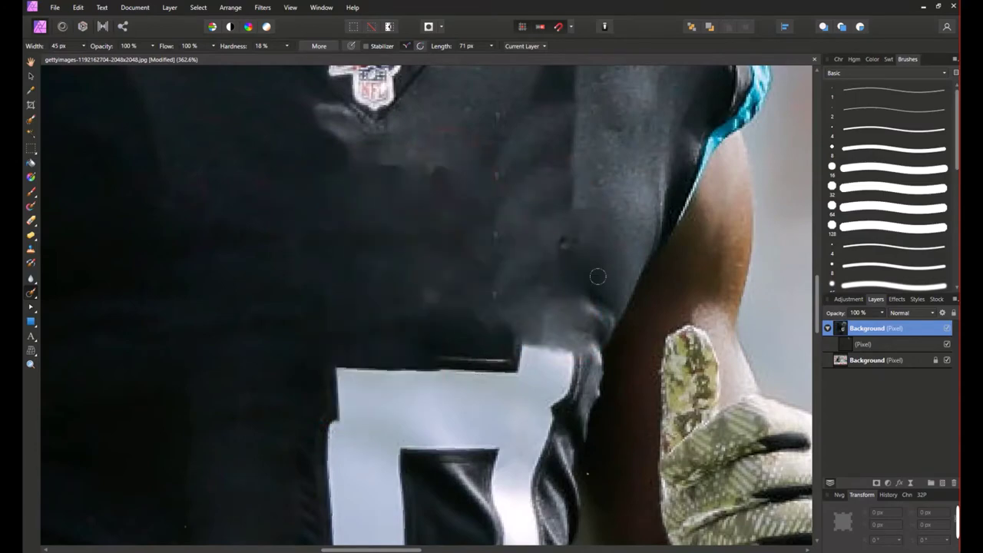
pyautogui.scroll(2, 559, 306)
pyautogui.moveTo(530, 199)
pyautogui.mouseDown()
pyautogui.moveTo(325, 466)
pyautogui.moveTo(507, 384)
pyautogui.mouseUp()
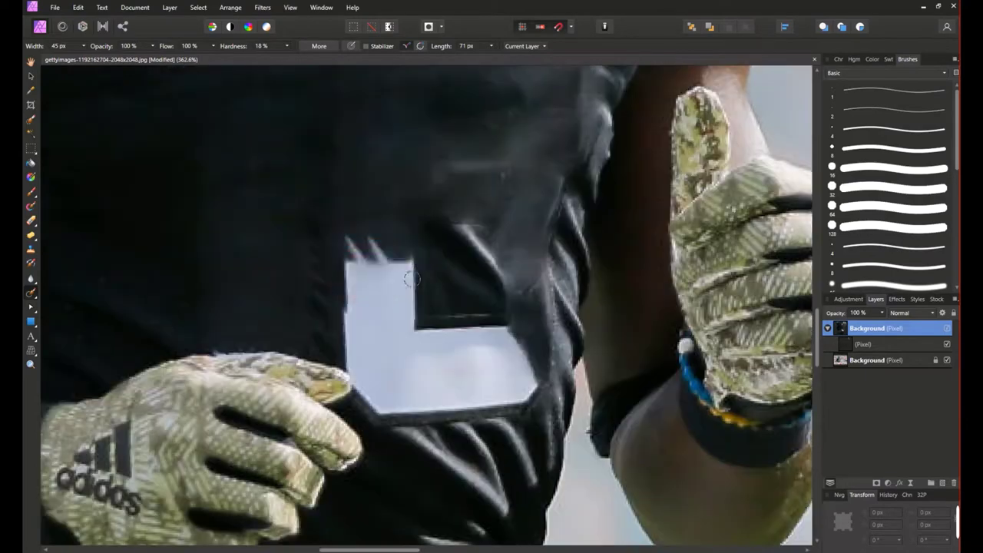
pyautogui.moveTo(353, 246)
pyautogui.mouseDown()
pyautogui.moveTo(400, 346)
pyautogui.moveTo(470, 367)
pyautogui.mouseUp()
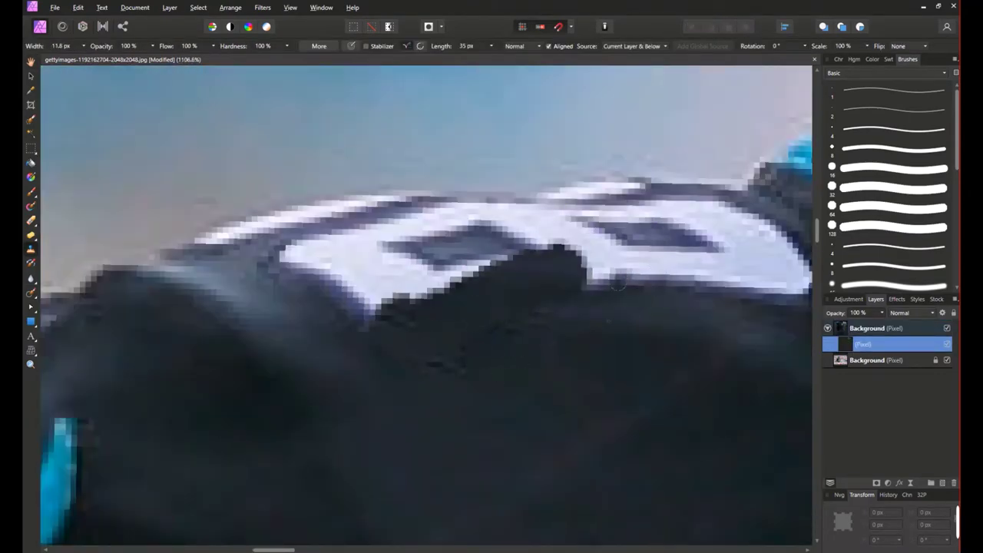
# - Zoom into the sleeve cuff and paint black jersey texture over the blue trim
pyautogui.hscroll(3, 619, 284)
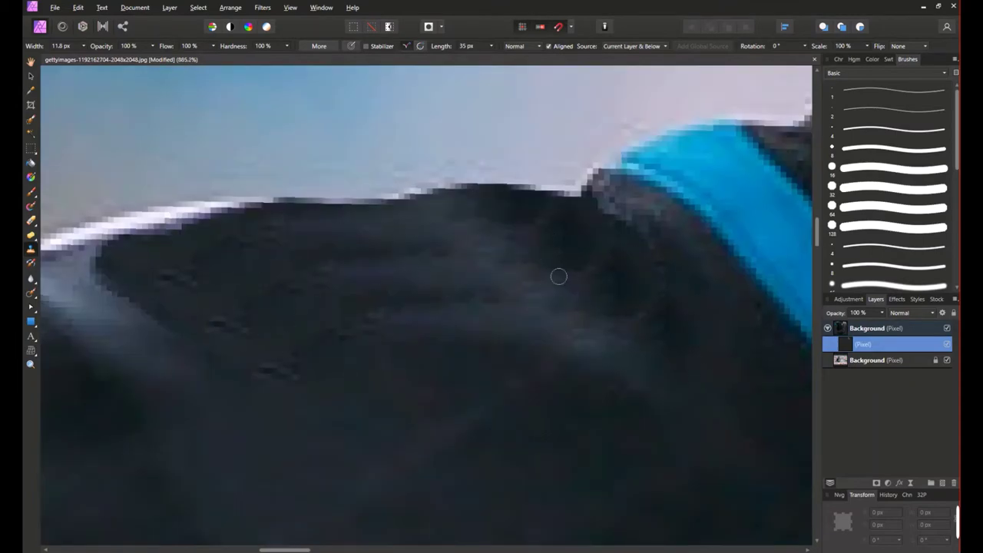
pyautogui.scroll(-5, 558, 277)
pyautogui.scroll(-10, 742, 225)
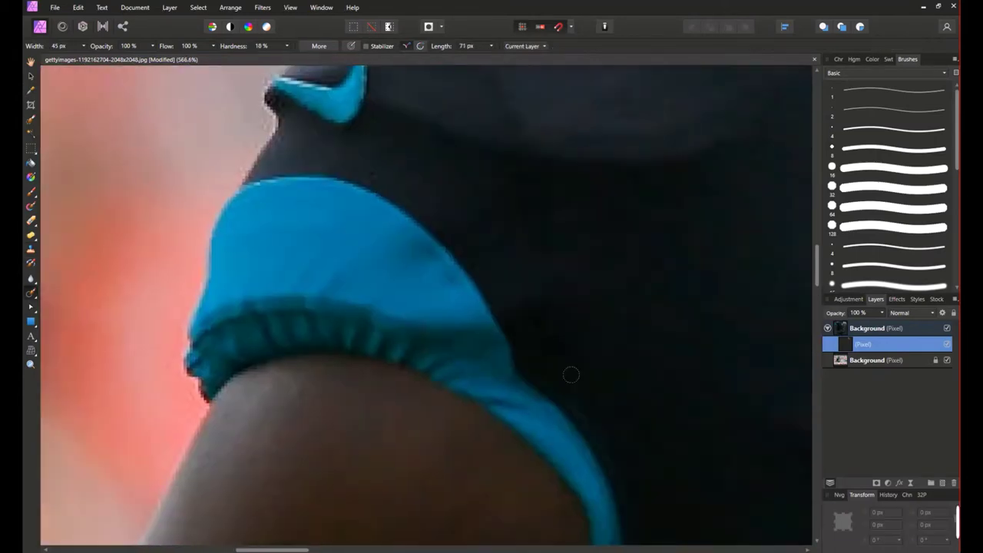
pyautogui.moveTo(569, 376)
pyautogui.mouseDown()
pyautogui.moveTo(569, 318)
pyautogui.moveTo(516, 308)
pyautogui.mouseUp()
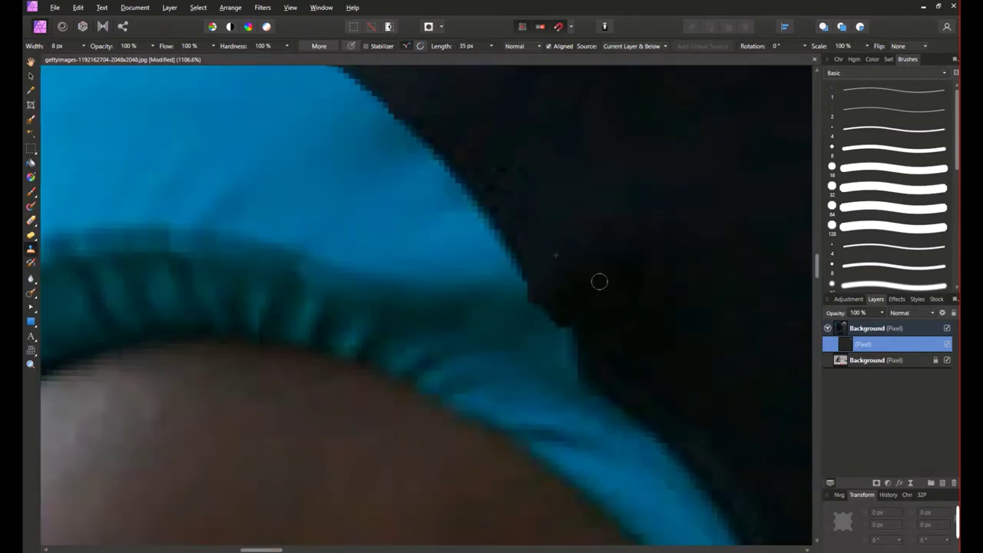
pyautogui.scroll(-1, 548, 380)
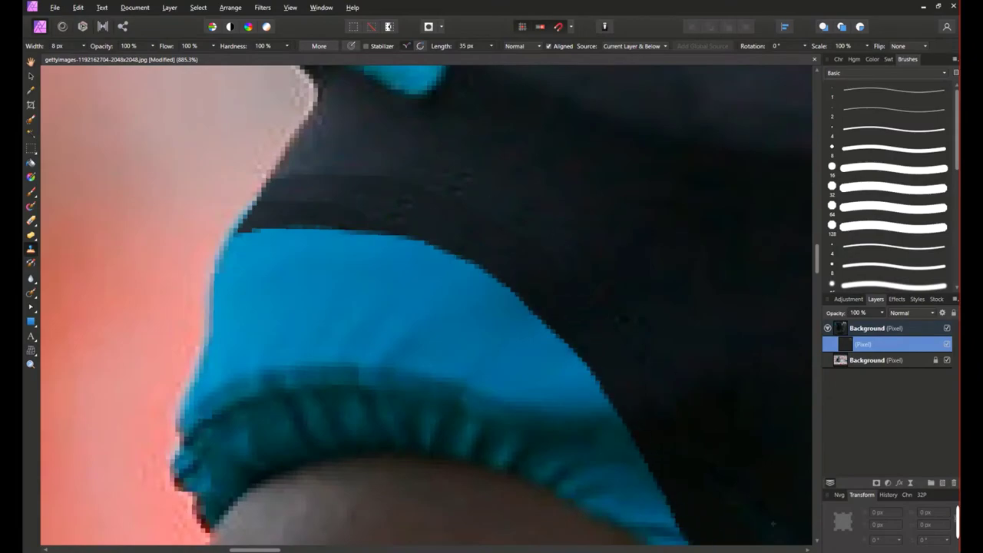
pyautogui.scroll(-4, 632, 266)
pyautogui.scroll(2, 588, 387)
pyautogui.scroll(-3, 603, 325)
pyautogui.scroll(-1, 438, 166)
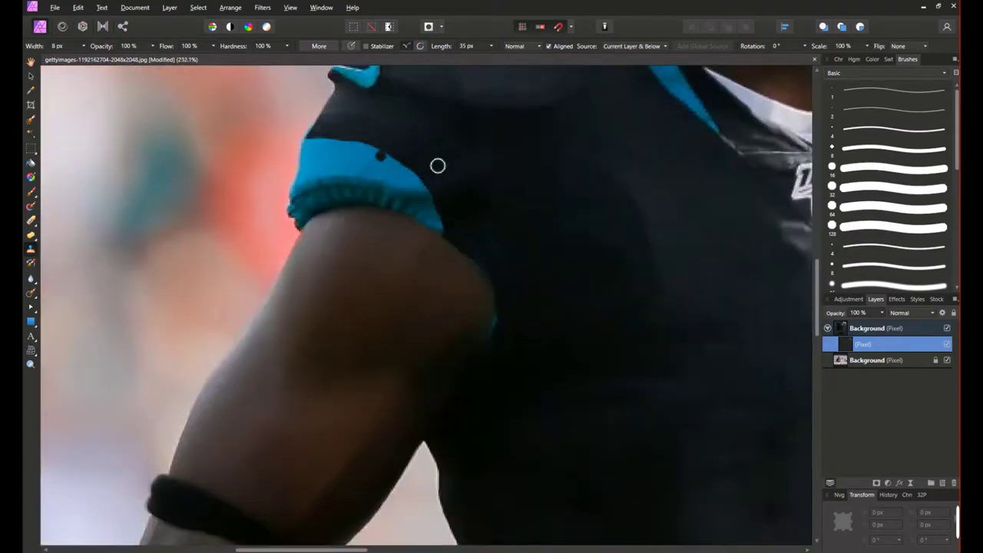
pyautogui.scroll(3, 411, 200)
pyautogui.scroll(2, 607, 326)
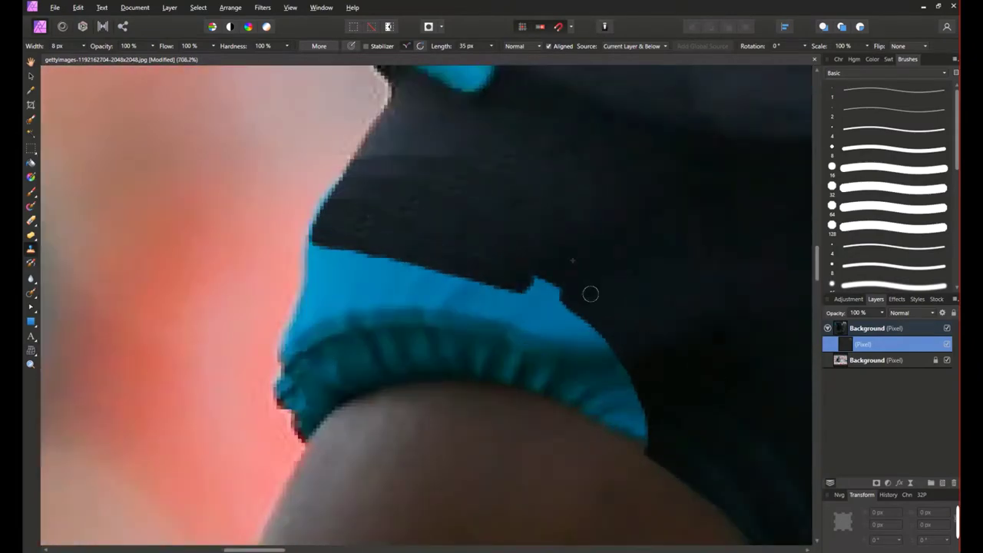
pyautogui.scroll(-4, 590, 294)
pyautogui.scroll(3, 493, 240)
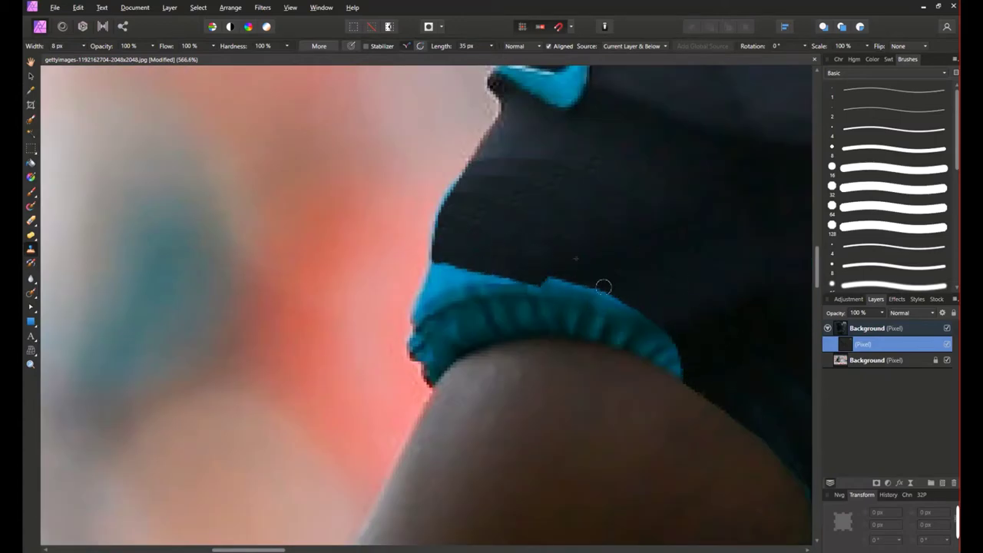
pyautogui.scroll(-4, 604, 325)
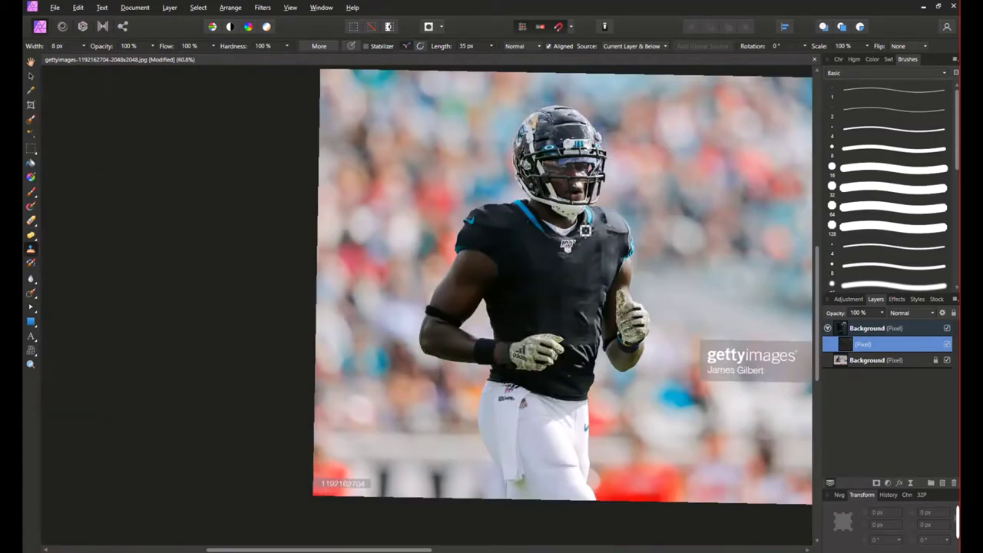
pyautogui.scroll(5, 511, 275)
pyautogui.scroll(-4, 379, 284)
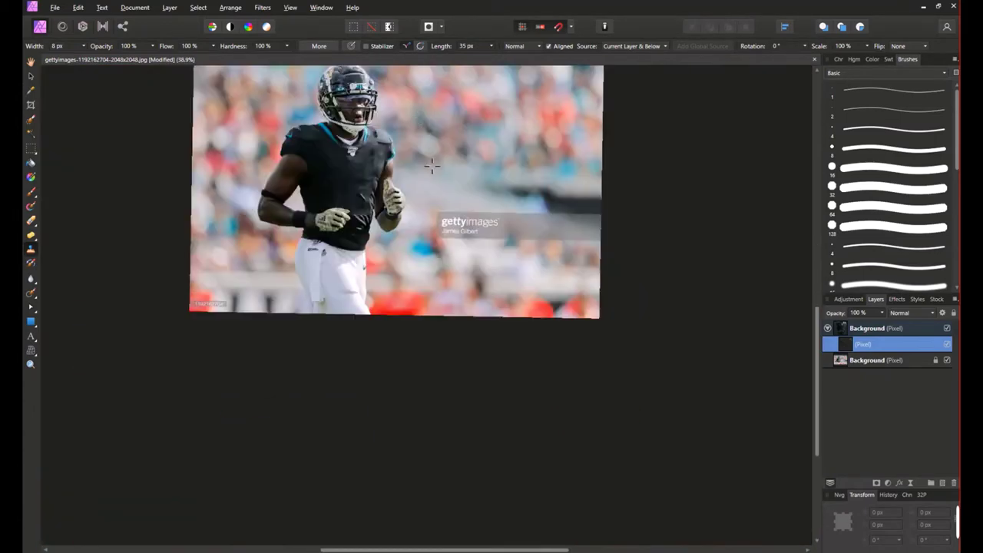
pyautogui.scroll(2, 428, 161)
pyautogui.scroll(1, 540, 362)
# - Inpaint over the blue stripe on the jersey collar
pyautogui.scroll(-4, 496, 320)
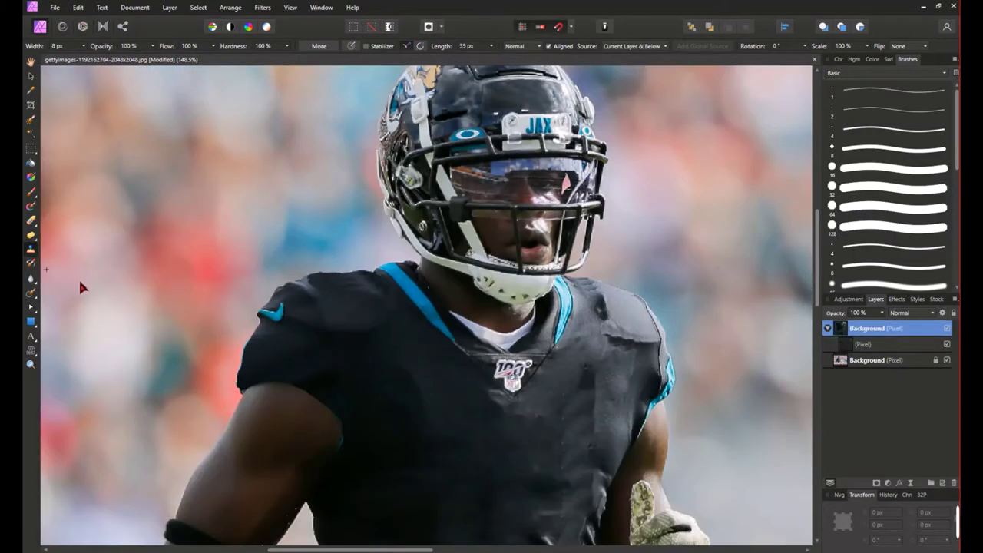
pyautogui.click(31, 293)
pyautogui.scroll(3, 496, 320)
pyautogui.scroll(-3, 496, 320)
pyautogui.scroll(3, 549, 323)
pyautogui.moveTo(501, 308); pyautogui.dragTo(603, 436)
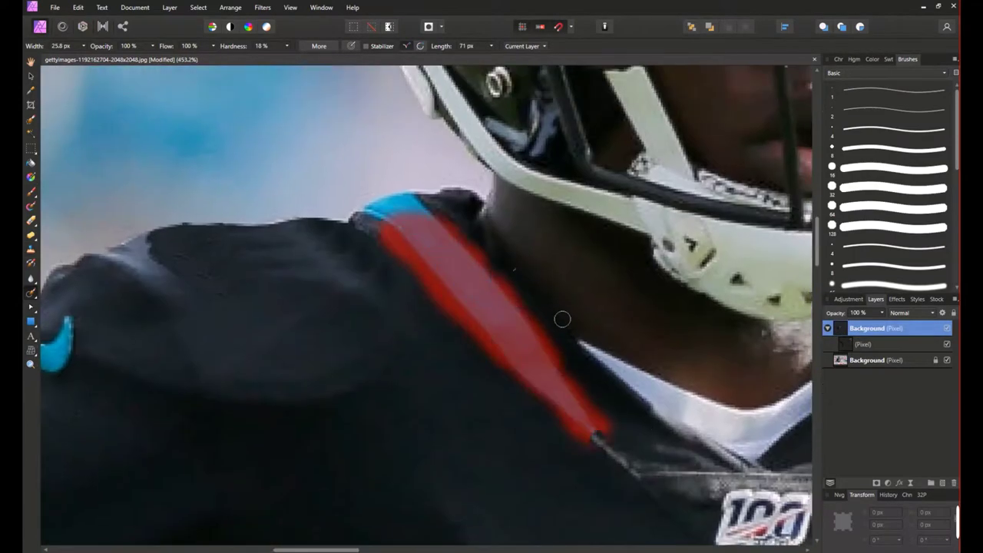
# - Clone away the collar's remaining blue edge and move the (Pixel) layer to the top
pyautogui.press('s')
pyautogui.scroll(5, 518, 281)
pyautogui.scroll(-8, 749, 219)
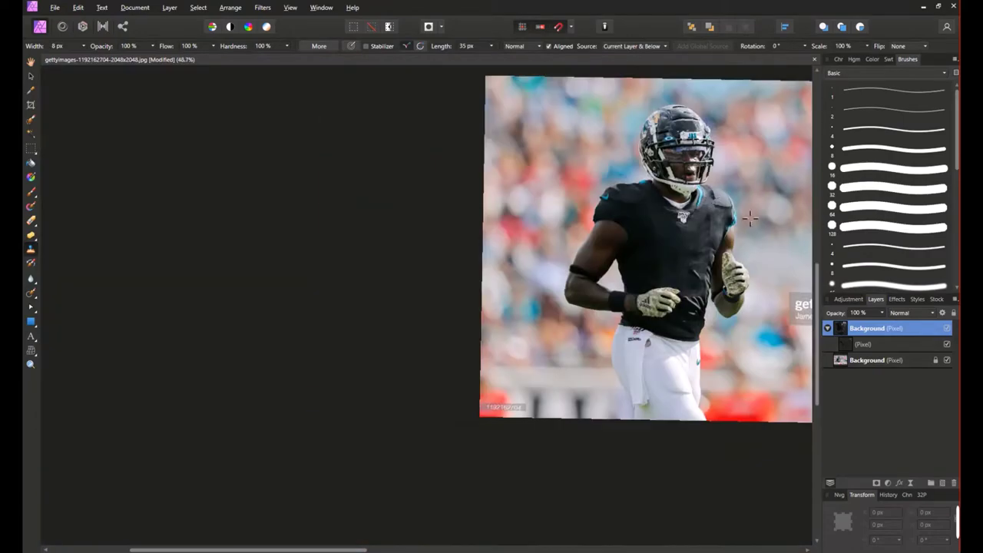
pyautogui.scroll(8, 750, 219)
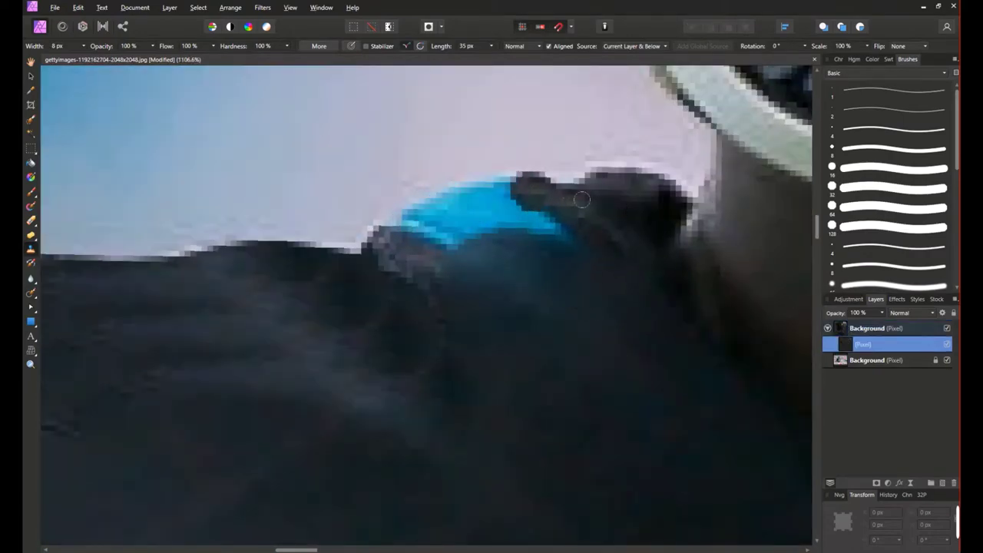
pyautogui.scroll(-10, 476, 217)
pyautogui.scroll(4, 534, 363)
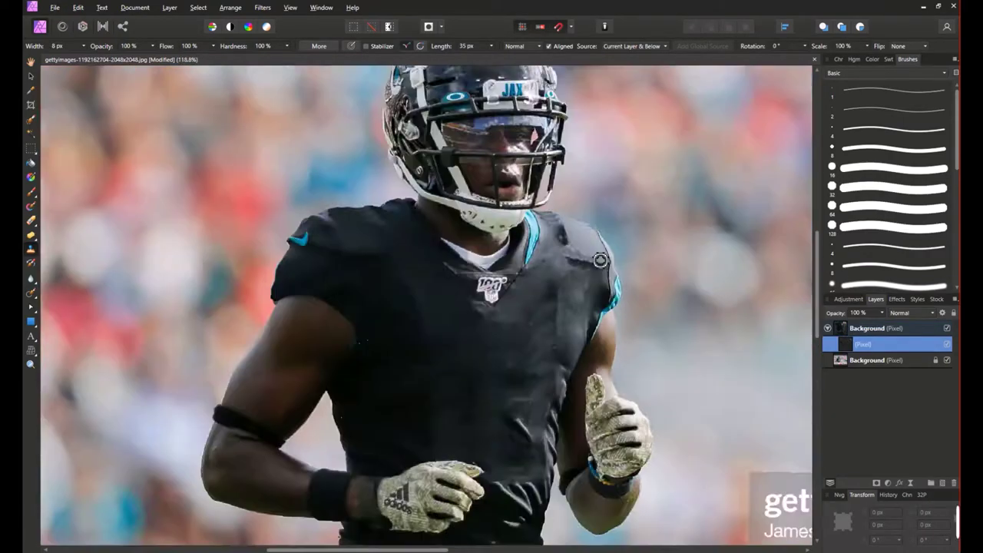
pyautogui.scroll(4, 534, 363)
pyautogui.scroll(2, 534, 363)
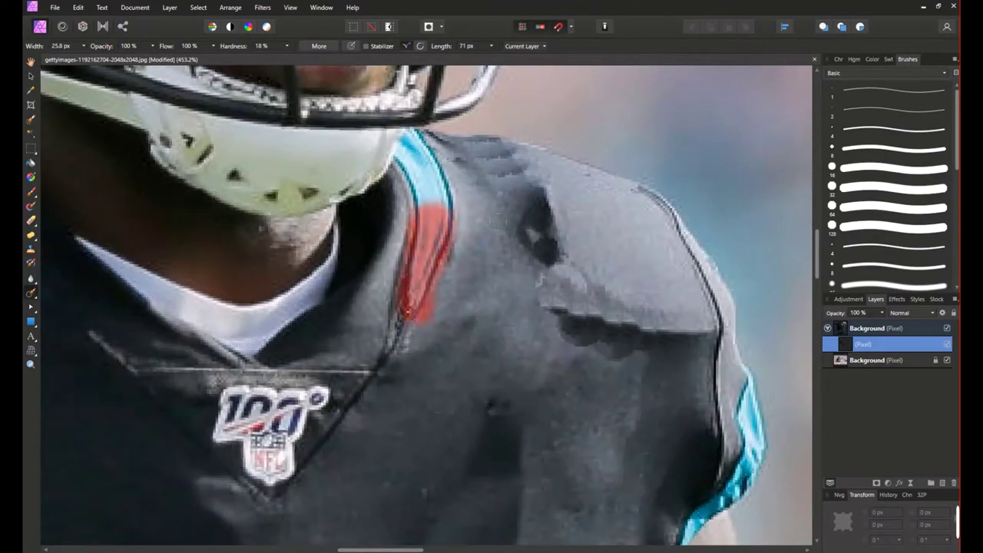
pyautogui.scroll(3, 453, 134)
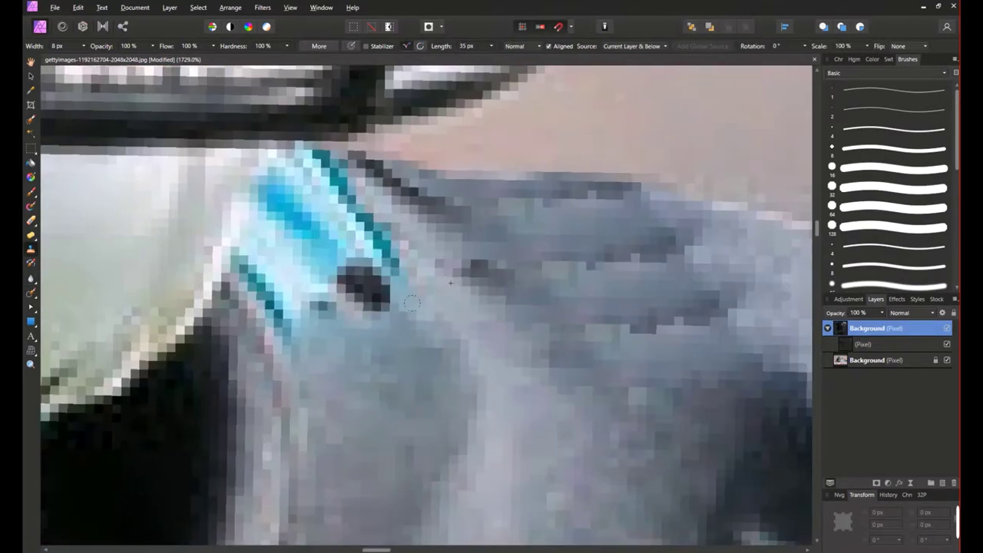
pyautogui.moveTo(323, 276); pyautogui.dragTo(377, 291)
pyautogui.moveTo(292, 322); pyautogui.dragTo(408, 337)
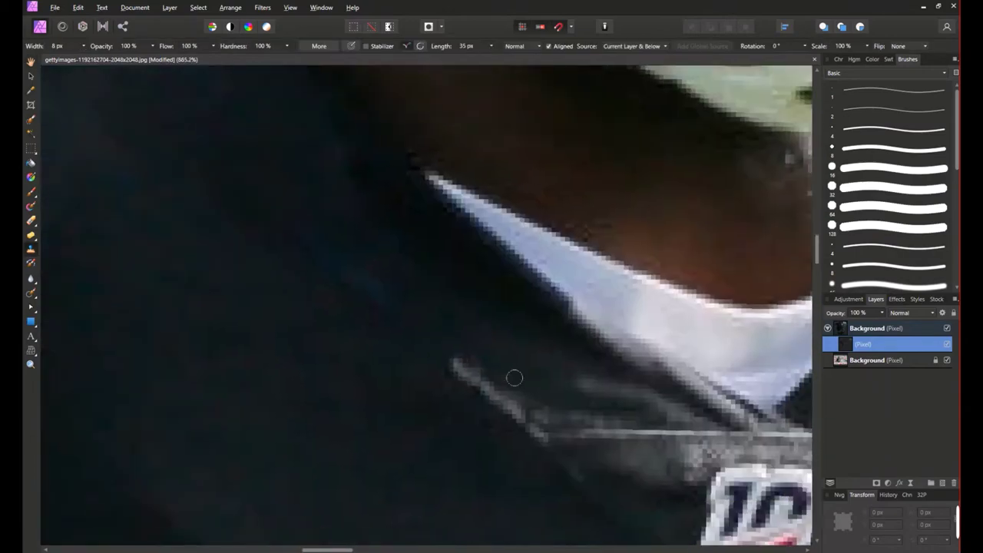
pyautogui.moveTo(873, 335); pyautogui.dragTo(871, 326)
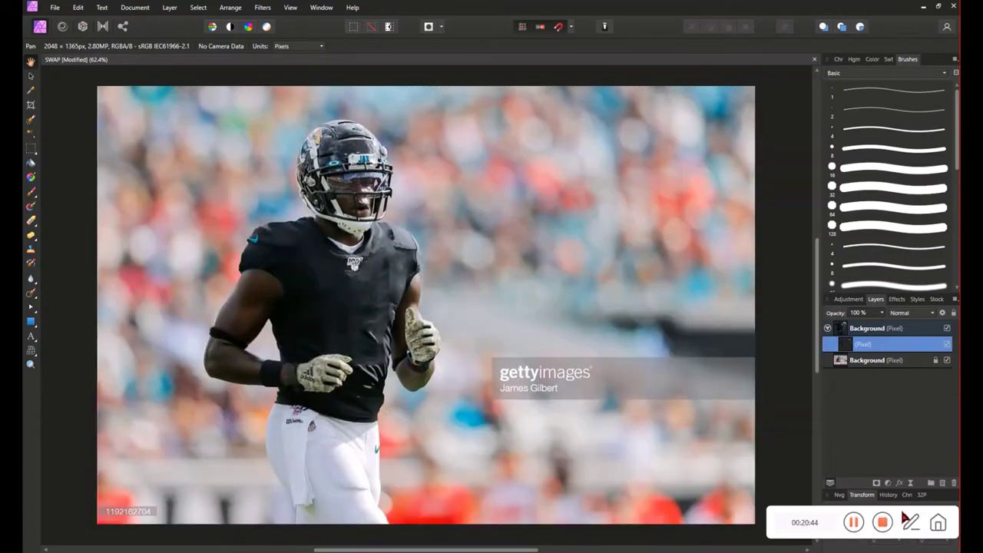
# - Add a Recolor adjustment to the jersey, keeping Normal blend mode
pyautogui.click(888, 483)
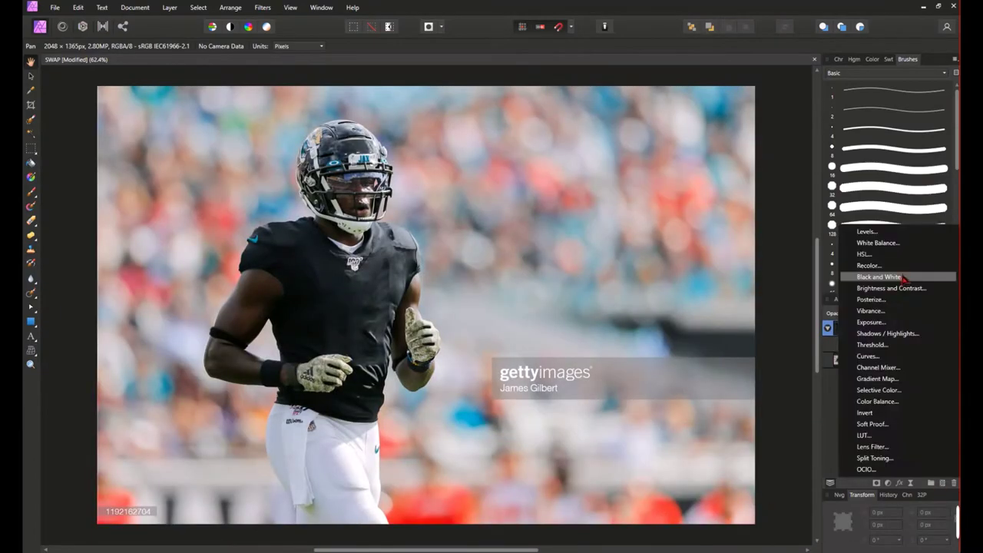
pyautogui.click(852, 276)
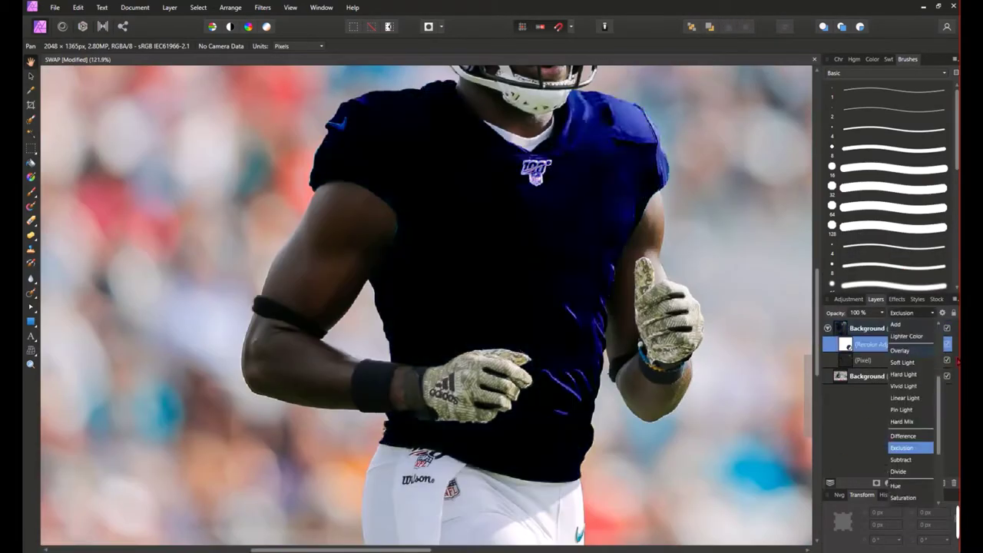
pyautogui.press('Escape')
pyautogui.doubleClick(846, 344)
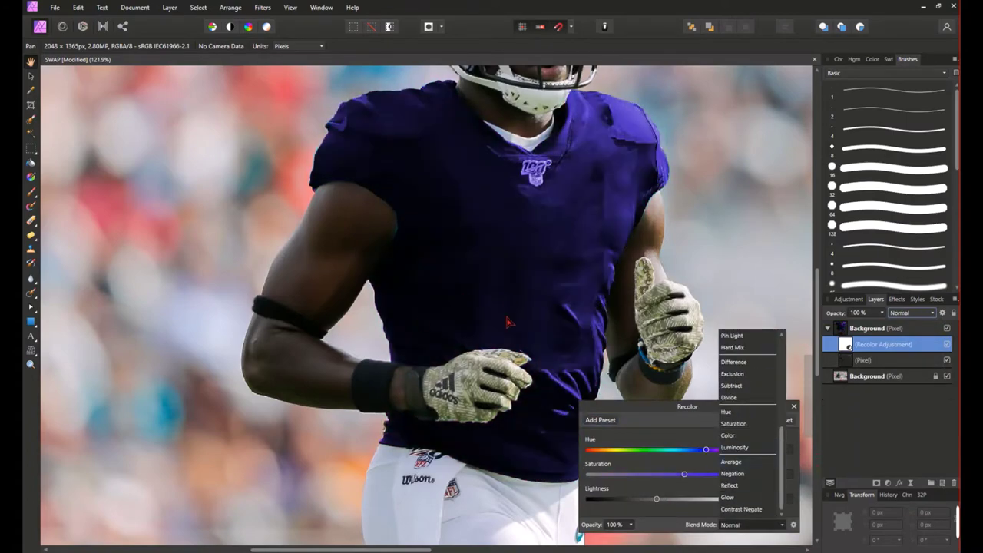
pyautogui.click(686, 539)
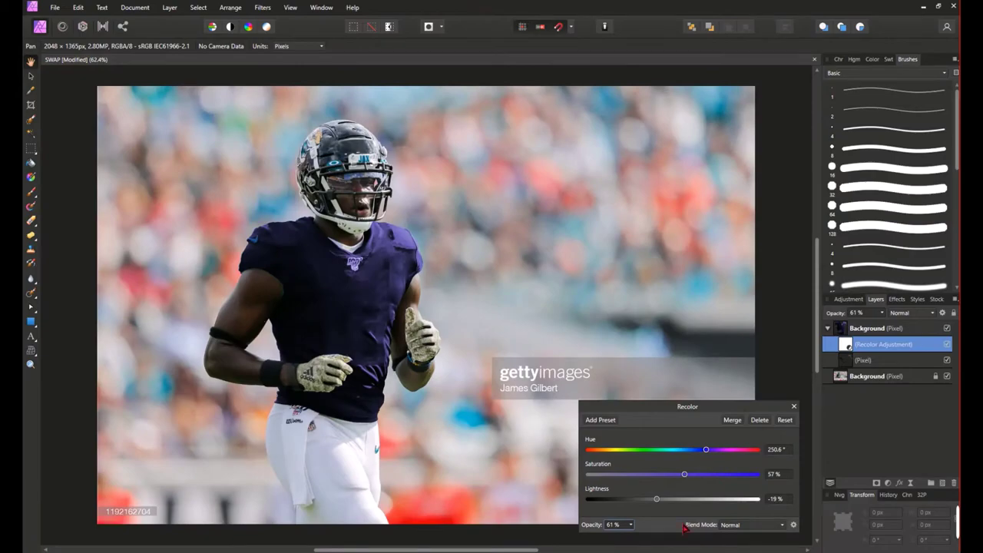
# - Search a Texans reference, pick the Recolor colour and blend it in Hue mode
pyautogui.hotkey('alt', 'Tab')
pyautogui.write('DESHAI')
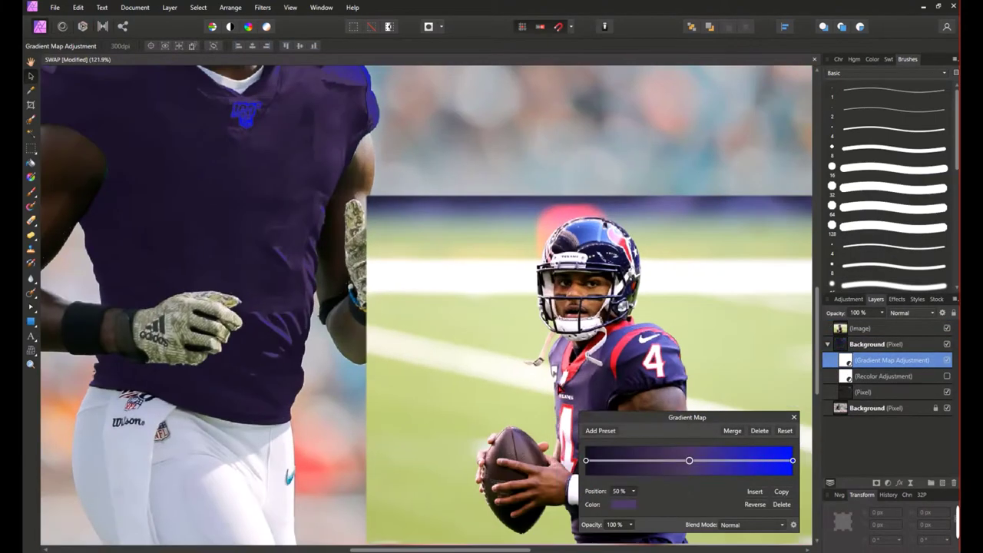
pyautogui.click(623, 504)
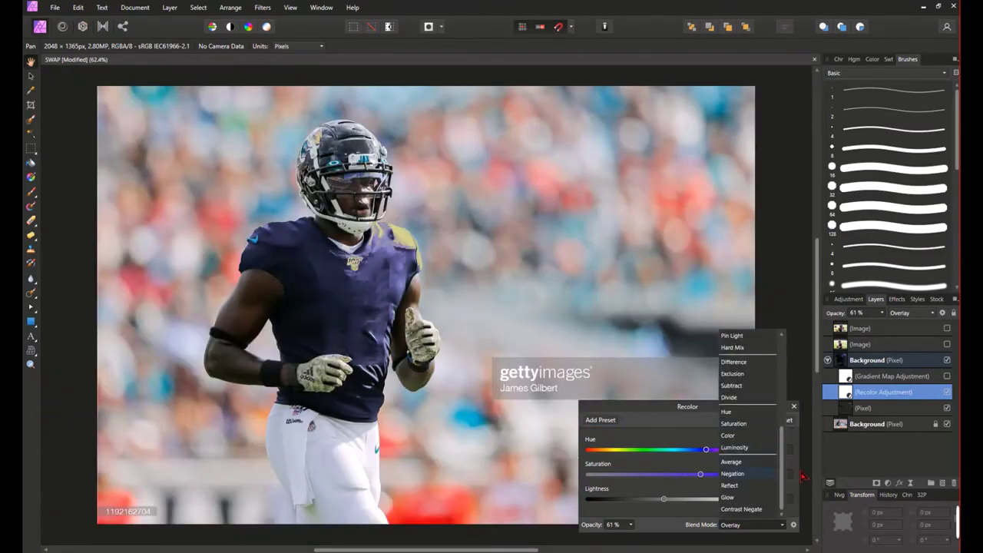
pyautogui.click(733, 485)
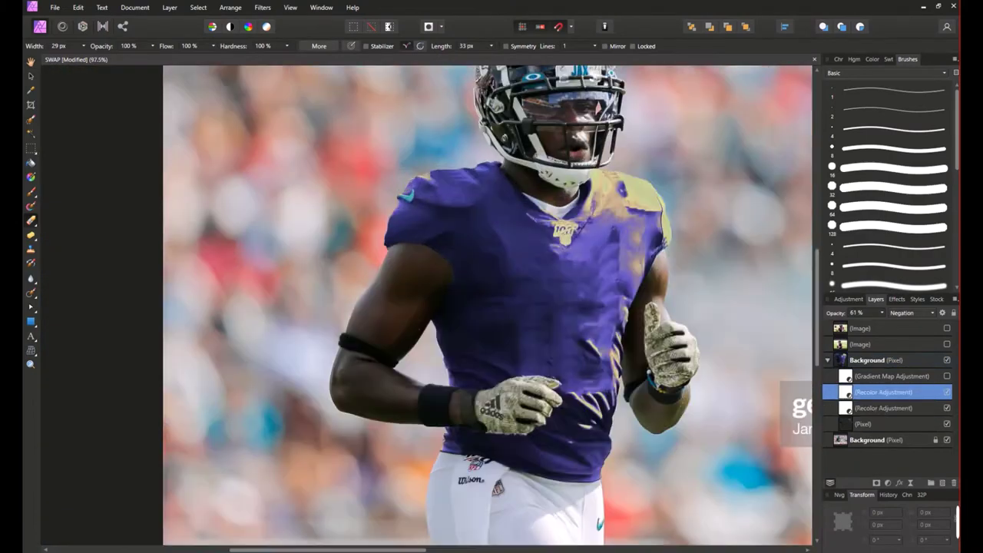
pyautogui.click(910, 415)
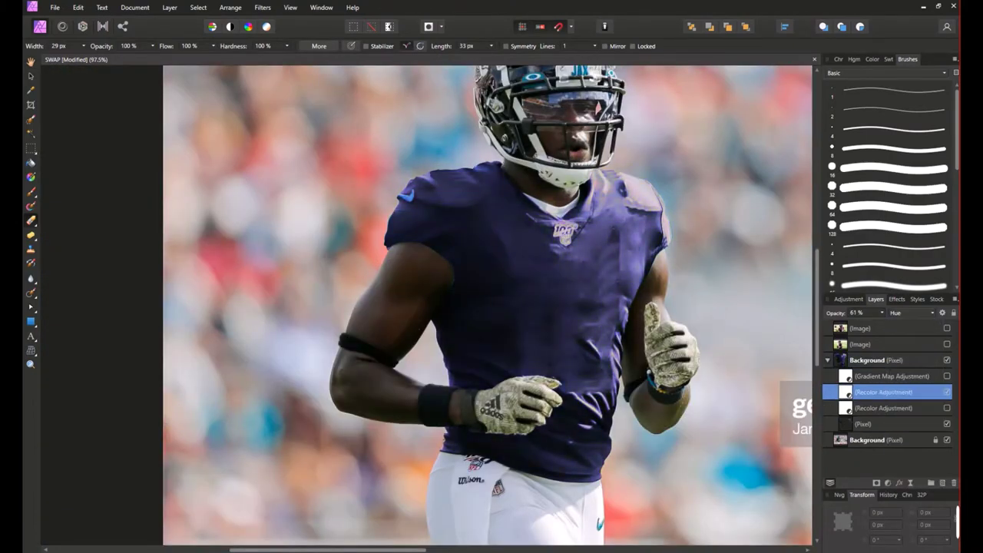
# - Add a Curves adjustment darkening the midtones, previewing blend modes but keeping Normal
pyautogui.hotkey('ctrl', '0')
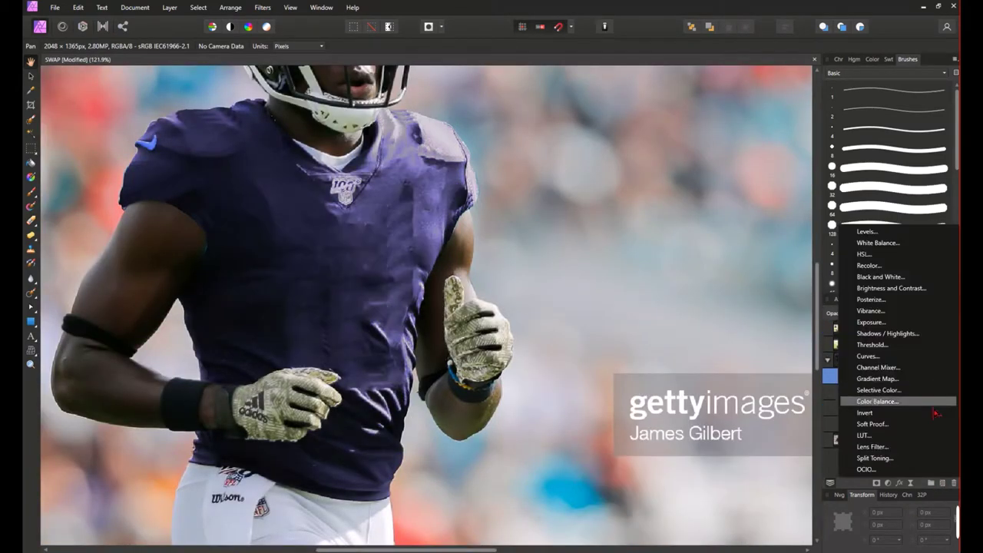
pyautogui.click(922, 356)
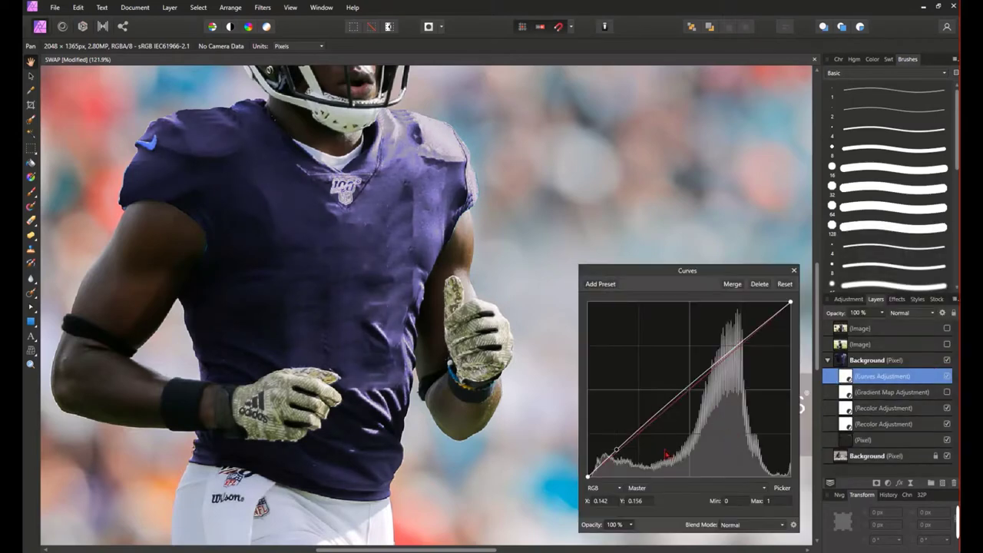
pyautogui.moveTo(667, 455); pyautogui.dragTo(663, 424)
pyautogui.hotkey('ctrl', '0')
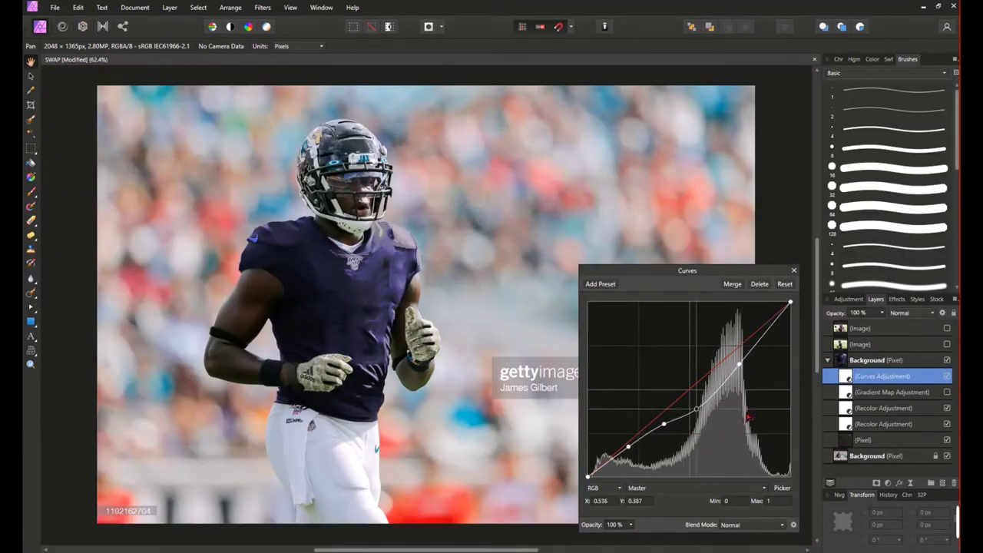
pyautogui.click(793, 270)
pyautogui.click(910, 313)
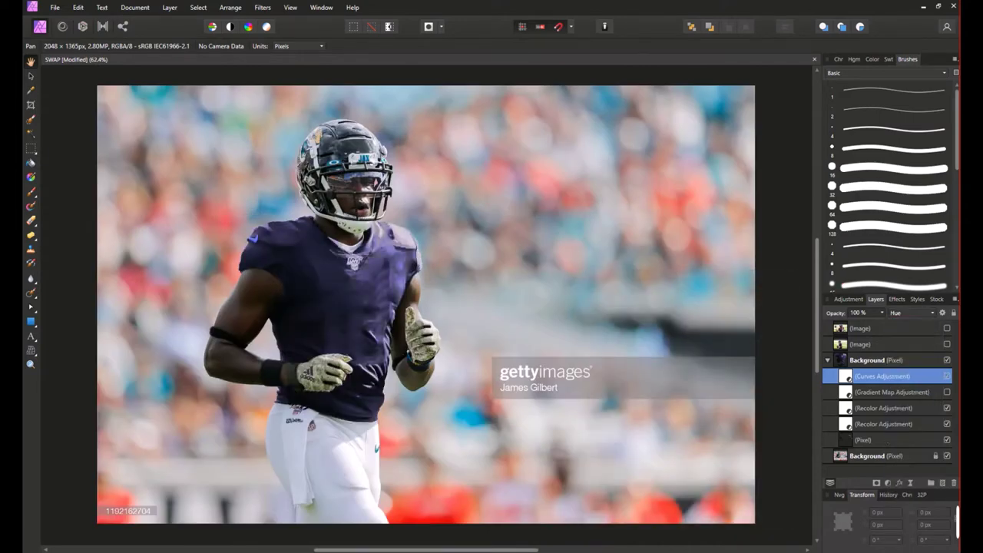
pyautogui.press('Escape')
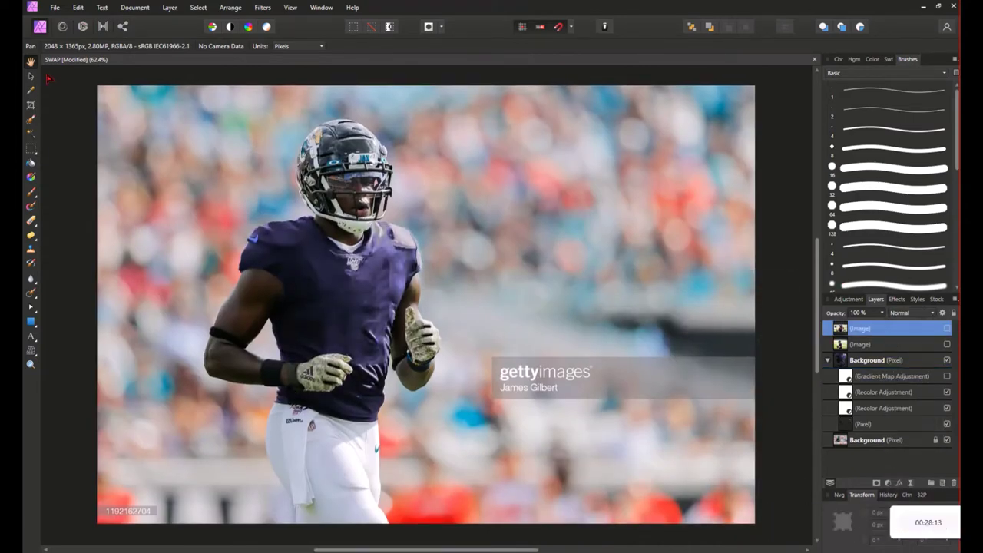
# - Open the swap .afphoto document via a Windows search for 'mark', then run the Hopkins image search
pyautogui.press('super')
pyautogui.write('davi')
pyautogui.press('BackSpace')
pyautogui.press('BackSpace')
pyautogui.press('BackSpace')
pyautogui.write('mar')
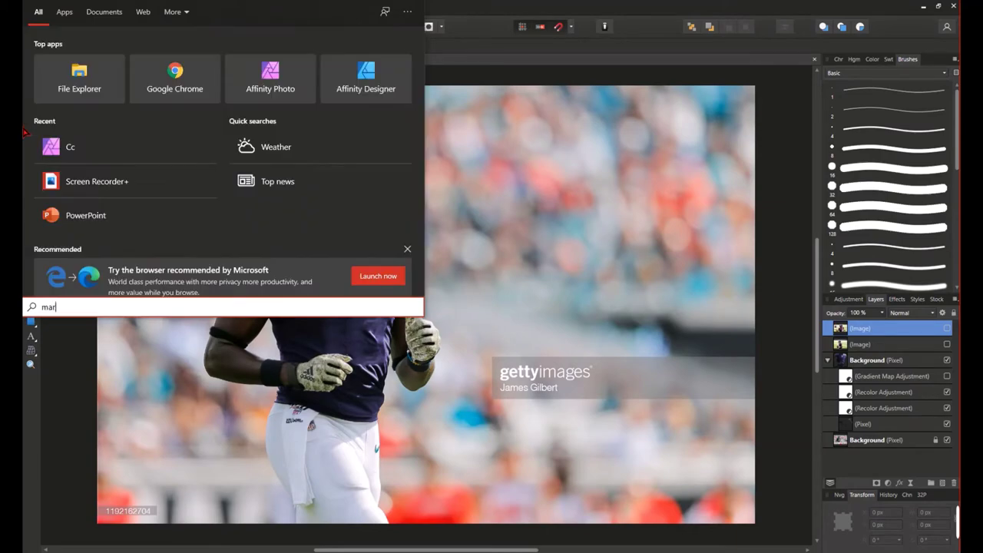
pyautogui.write('k')
pyautogui.press('Return')
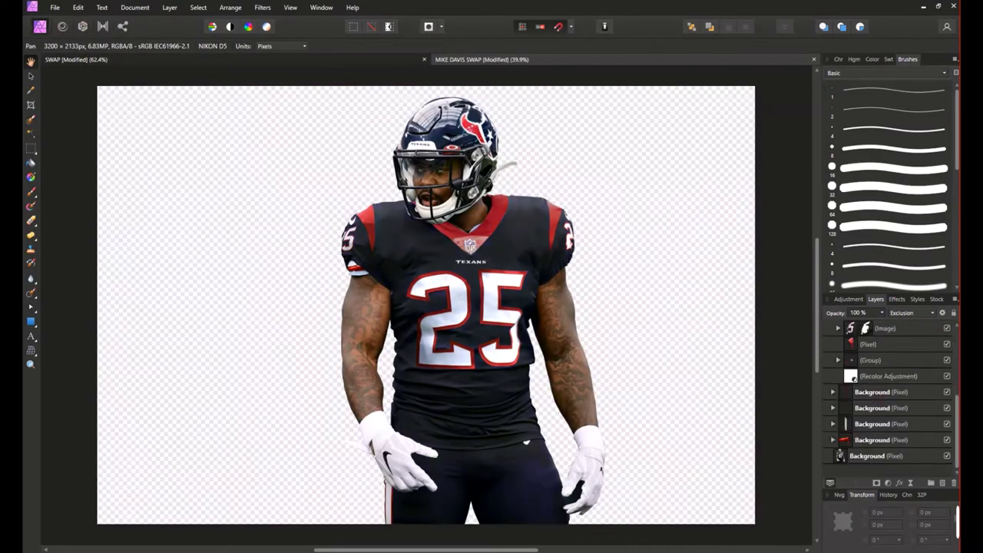
pyautogui.scroll(3, 459, 245)
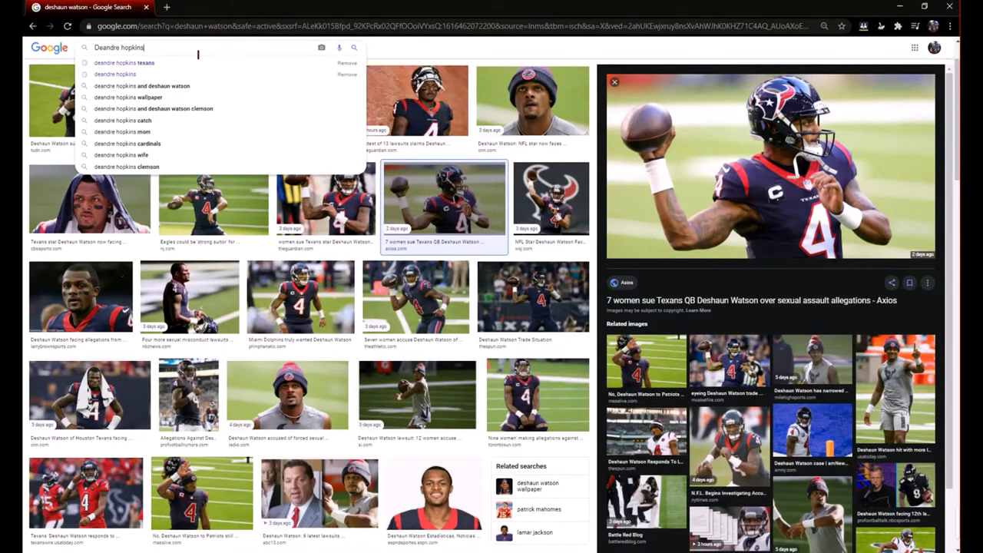
pyautogui.click(127, 62)
# - Preview DeAndre Hopkins Texans photos from the Google Images results
pyautogui.click(208, 297)
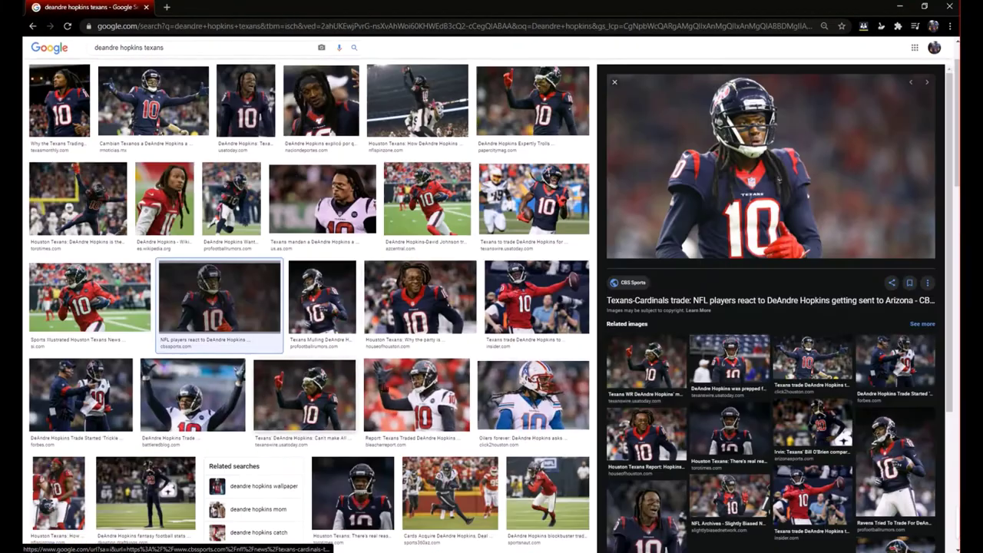
pyautogui.scroll(-5, 307, 307)
pyautogui.click(193, 189)
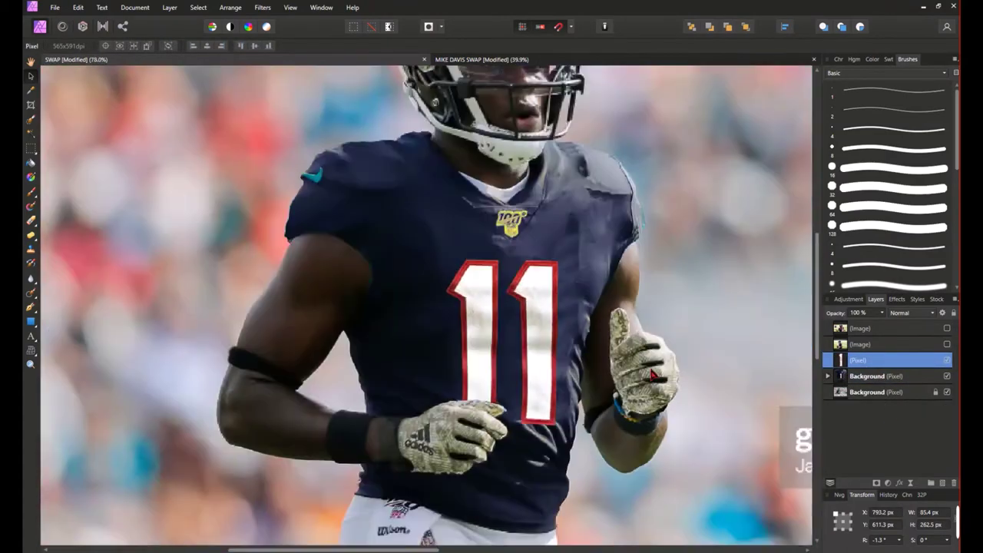
# - Crop the player photo to 1080 × 1275 px, framing the player
pyautogui.press('c')
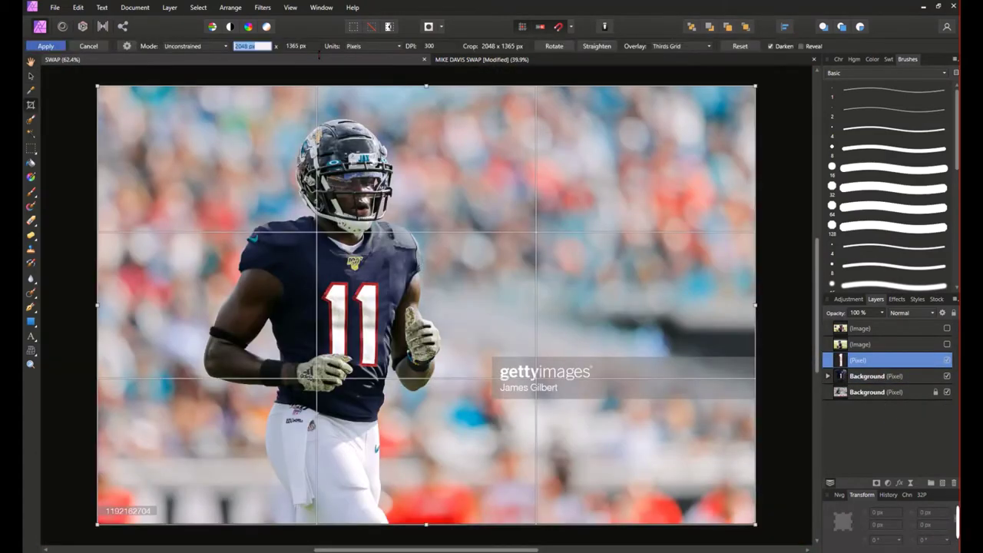
pyautogui.write('1080')
pyautogui.press('Tab')
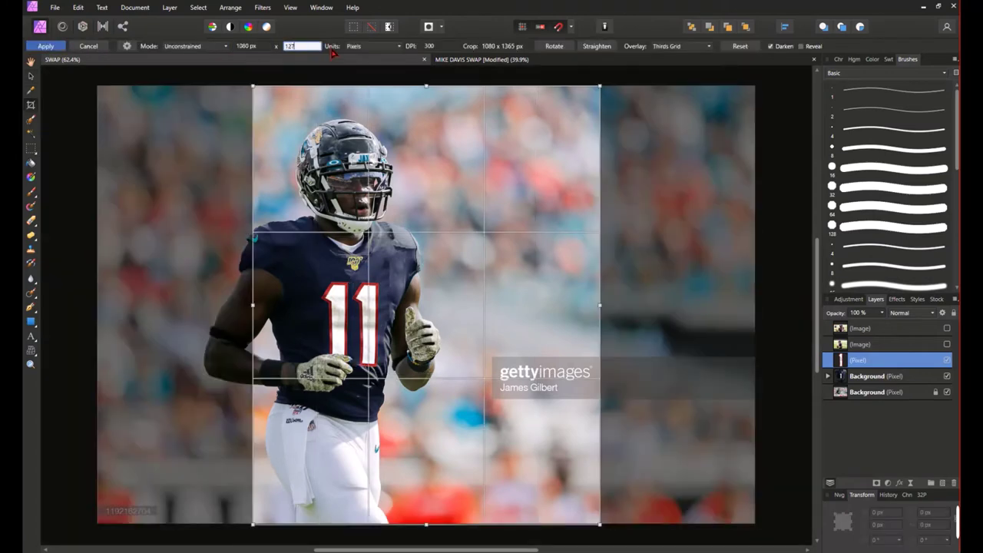
pyautogui.write('1275')
pyautogui.press('Return')
pyautogui.moveTo(595, 299); pyautogui.dragTo(486, 315)
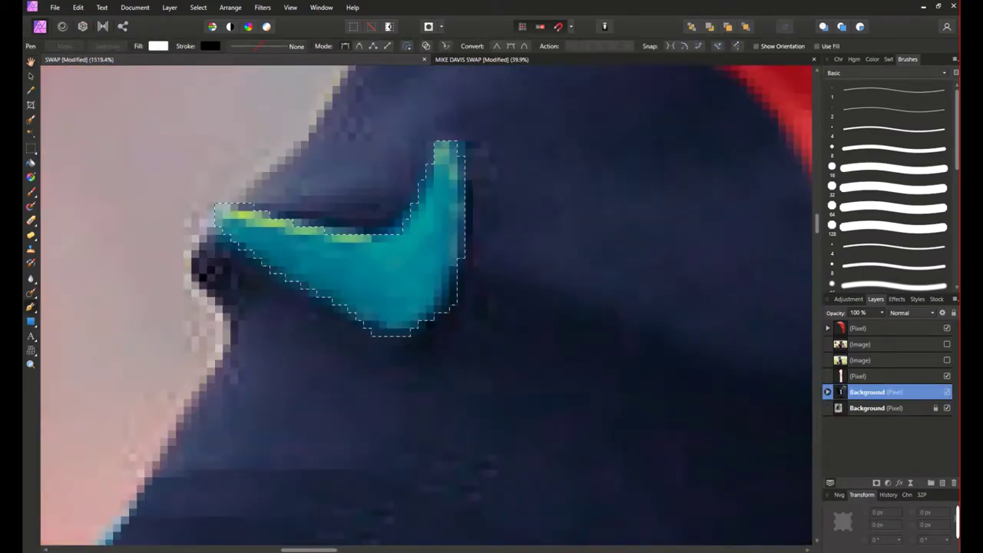
# - Whiten the swoosh with a Black & White adjustment with raised Cyan, then delete that adjustment
pyautogui.click(912, 415)
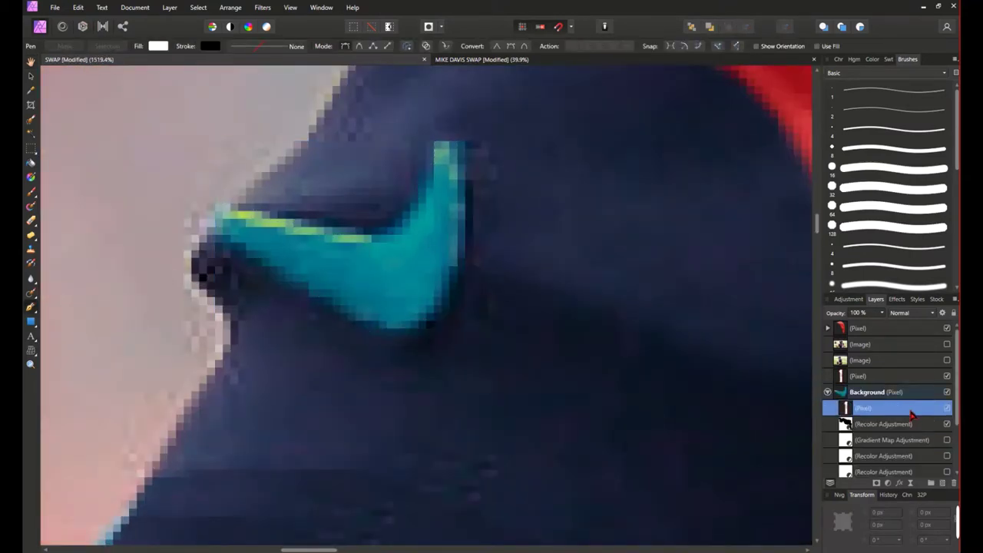
pyautogui.click(888, 482)
pyautogui.click(883, 275)
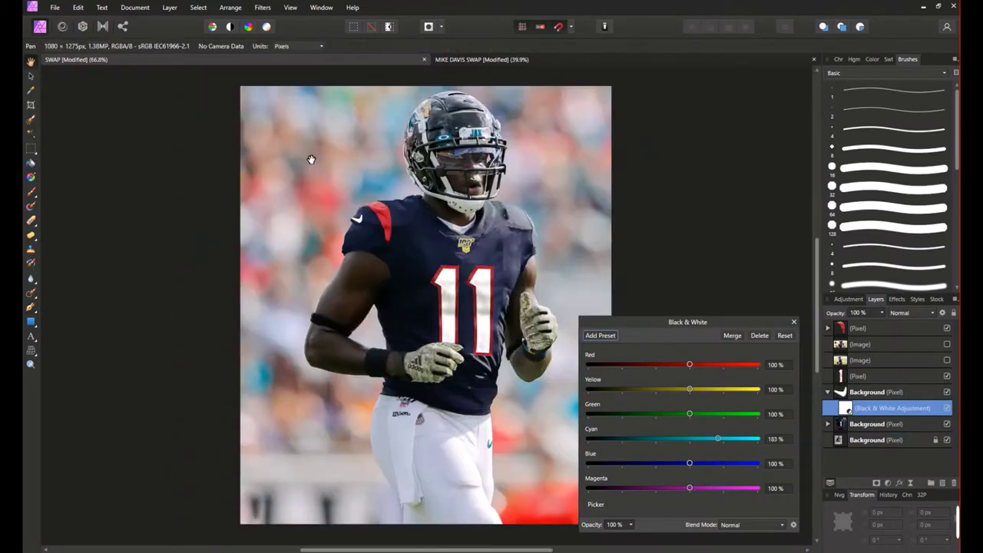
pyautogui.click(794, 322)
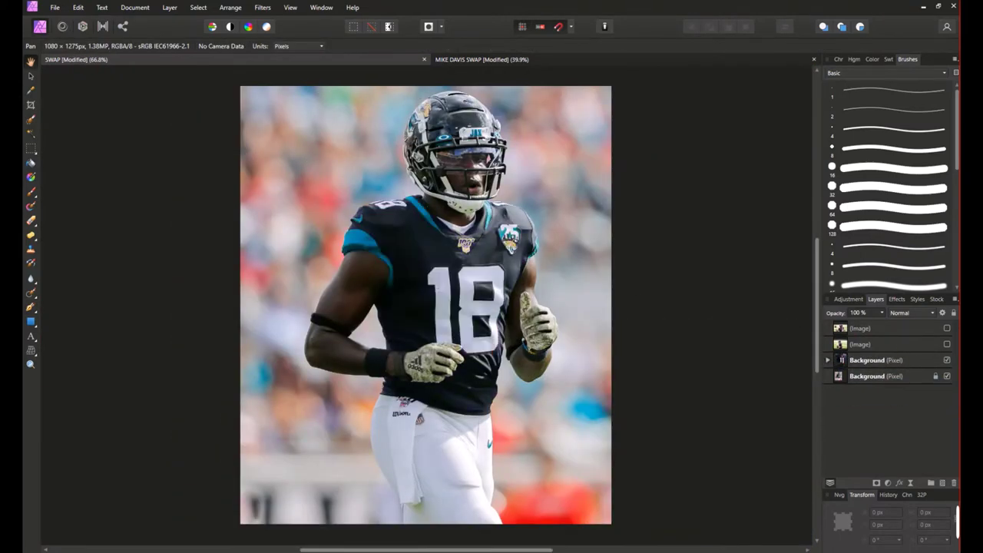
pyautogui.hotkey('ctrl', 'v')
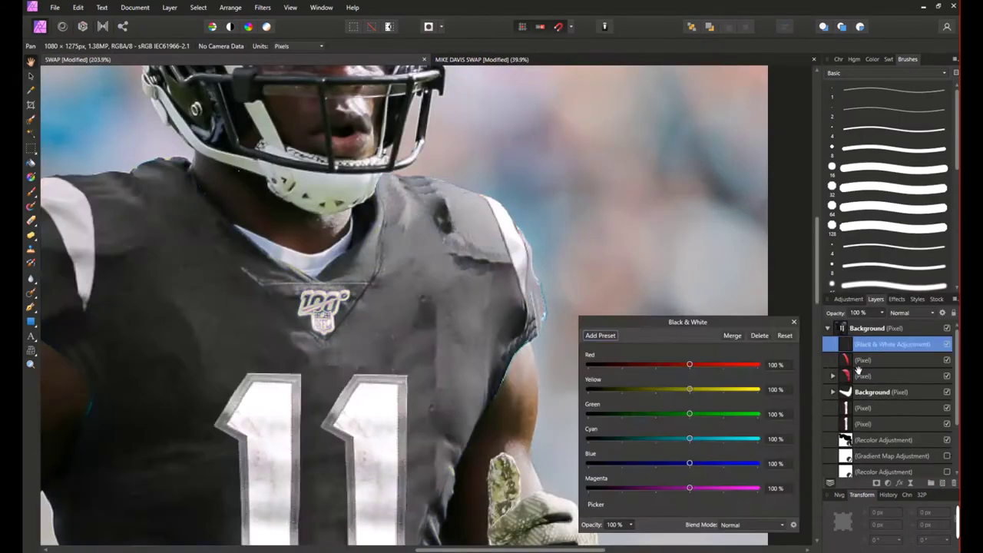
pyautogui.press('Delete')
# - Add a Levels adjustment to brighten the jersey and set its blend mode to Luminosity
pyautogui.click(888, 483)
pyautogui.click(866, 228)
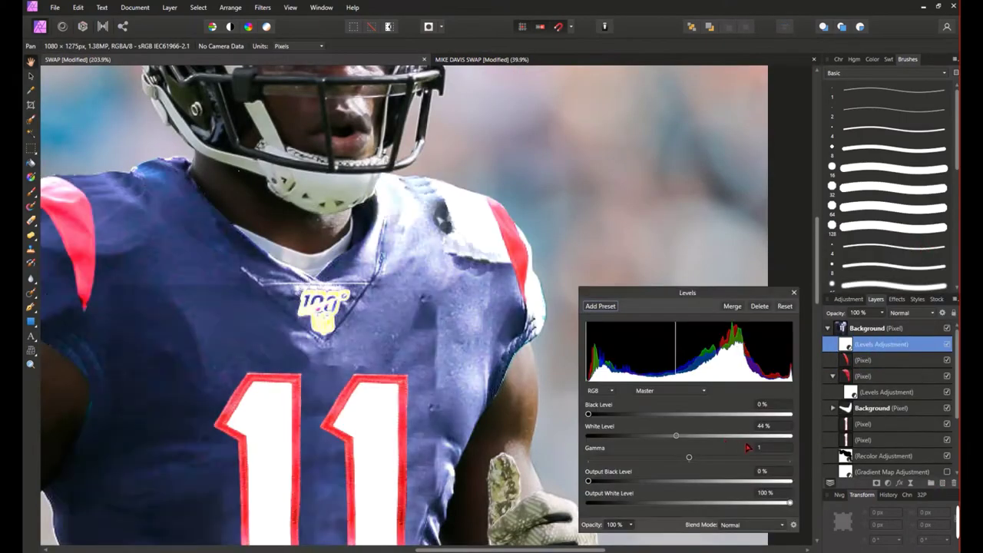
pyautogui.hotkey('ctrl', '0')
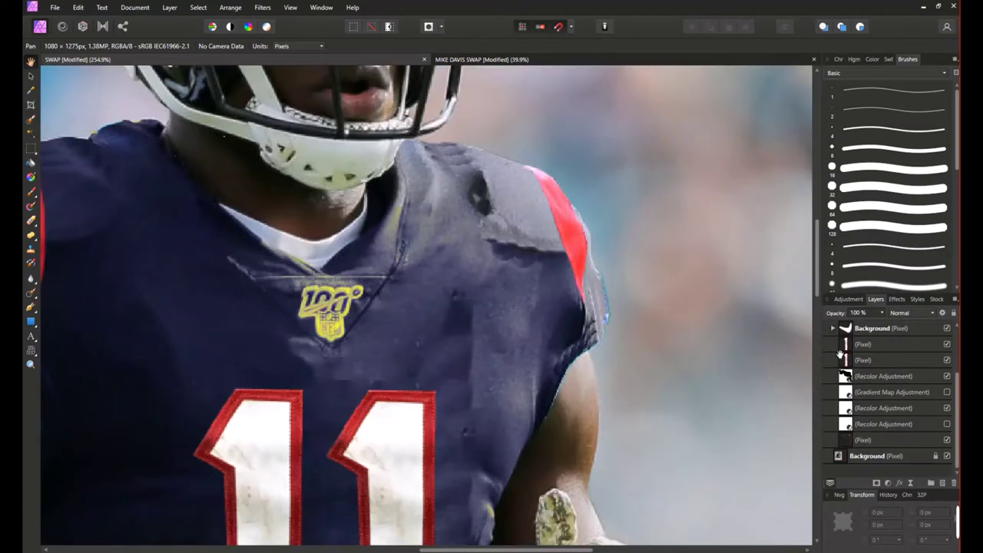
pyautogui.hotkey('ctrl', '0')
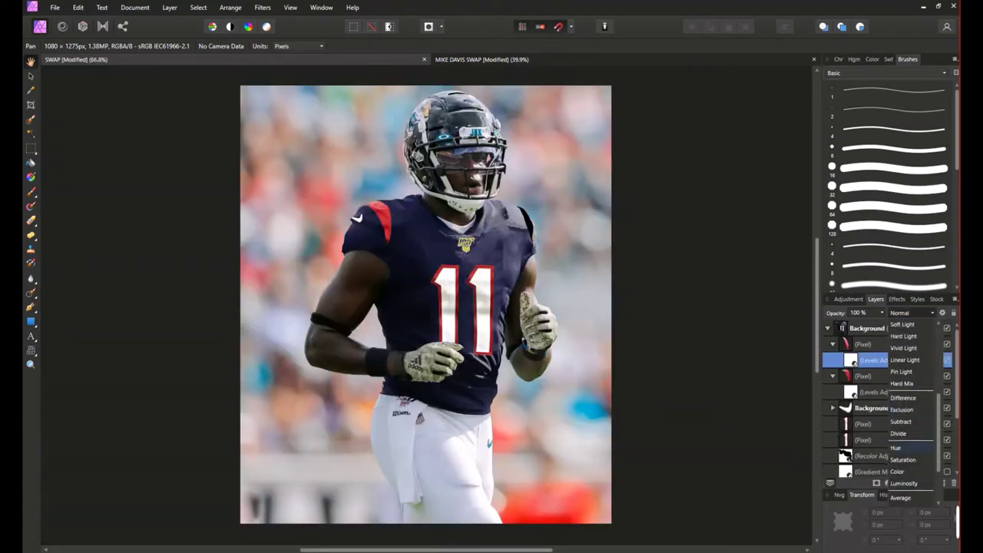
pyautogui.click(900, 508)
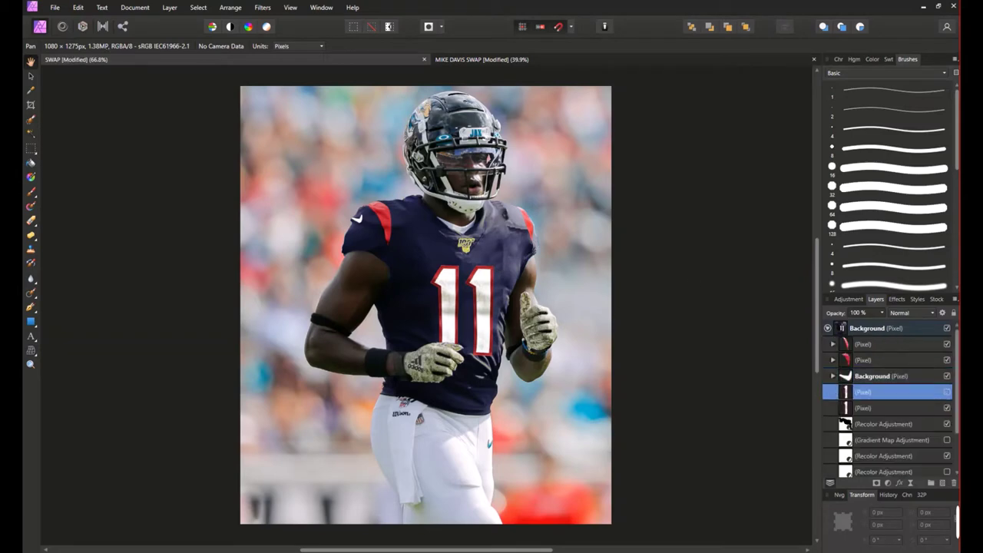
# - Add a Live Lighting spotlight filter to the jersey and save the document
pyautogui.click(888, 483)
pyautogui.click(899, 483)
pyautogui.click(864, 410)
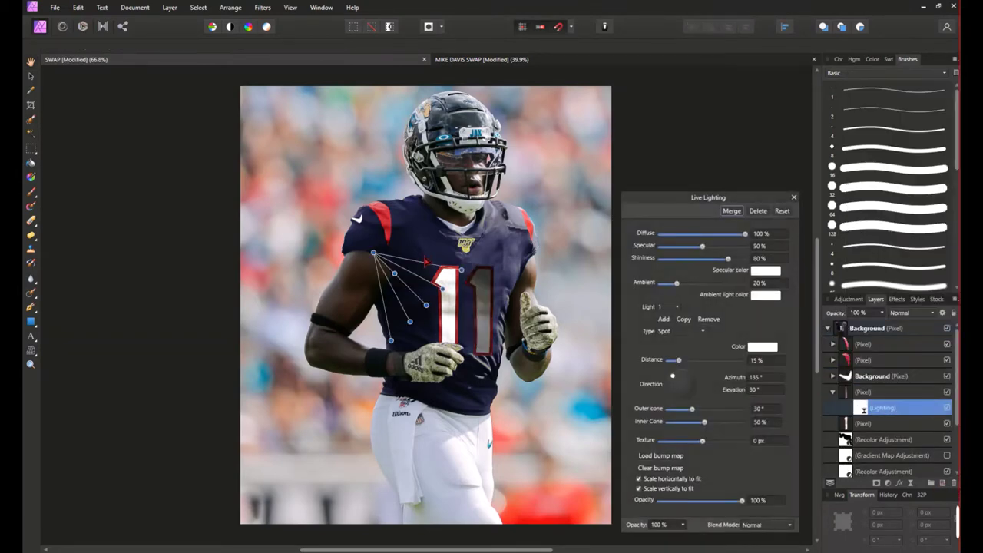
pyautogui.moveTo(778, 201); pyautogui.dragTo(840, 10)
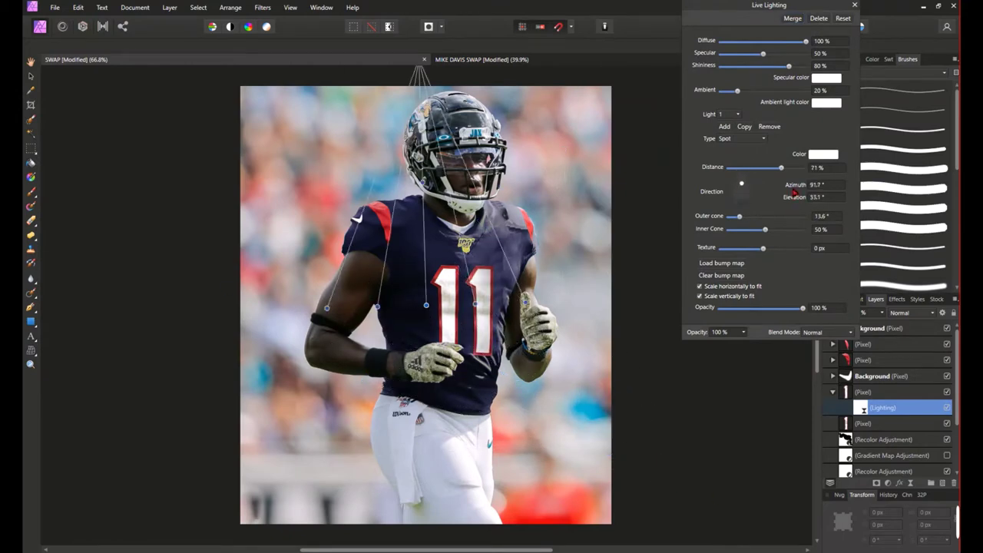
pyautogui.click(855, 5)
pyautogui.click(912, 313)
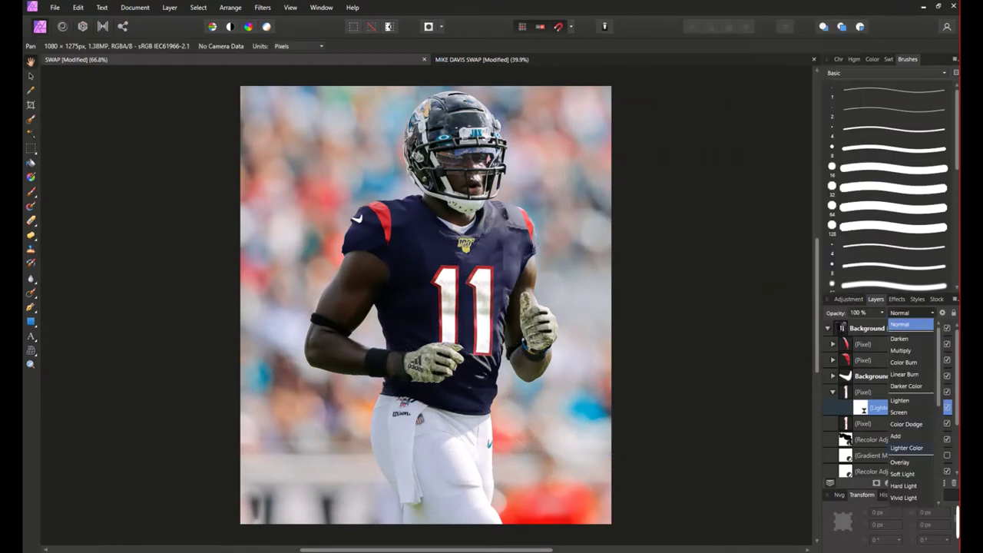
pyautogui.press('Escape')
pyautogui.hotkey('ctrl', 's')
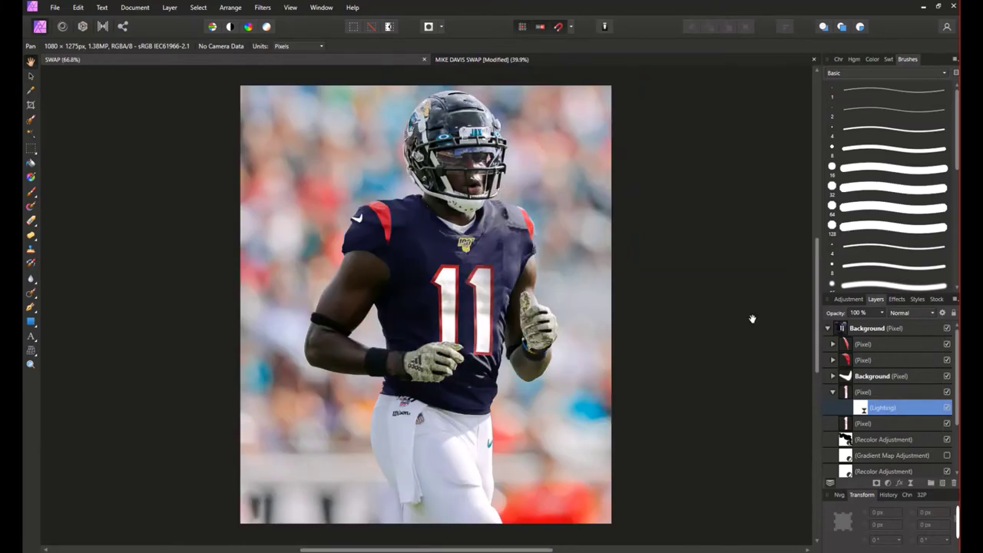
# - Paint soft-brush shading on a new pixel layer at 31% opacity, Average blend, and save
pyautogui.hotkey('ctrl', 'j')
pyautogui.click(887, 246)
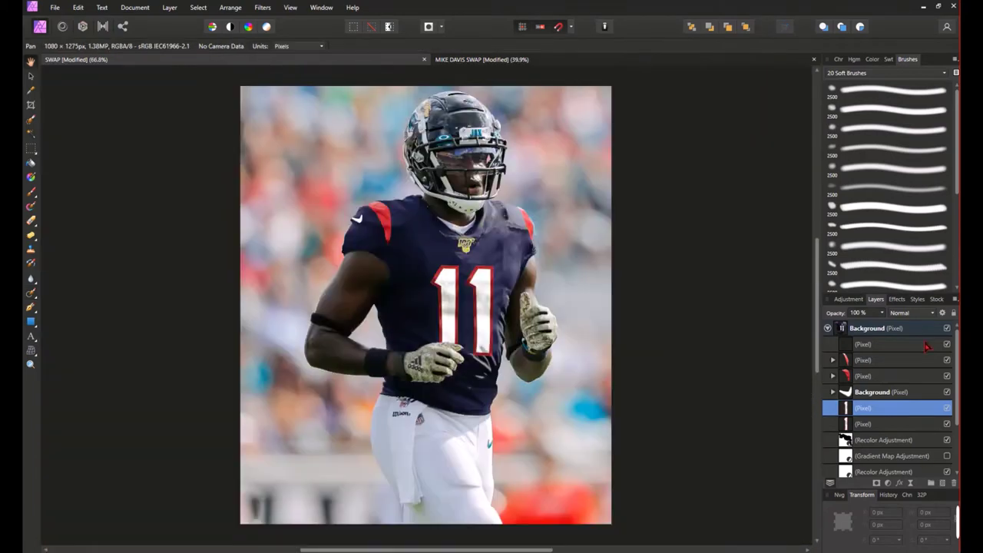
pyautogui.click(927, 347)
pyautogui.press('3')
pyautogui.press('1')
pyautogui.click(911, 312)
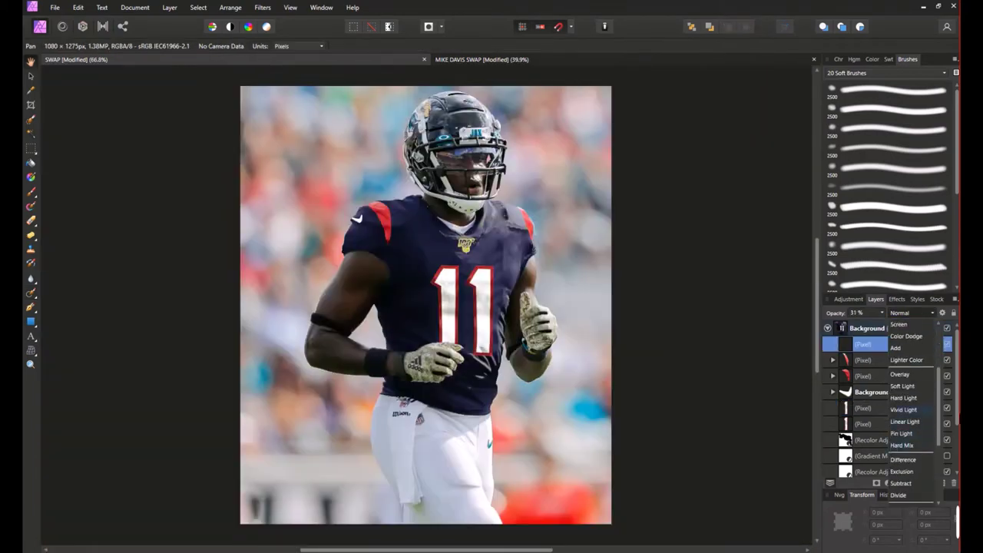
pyautogui.hotkey('ctrl', 's')
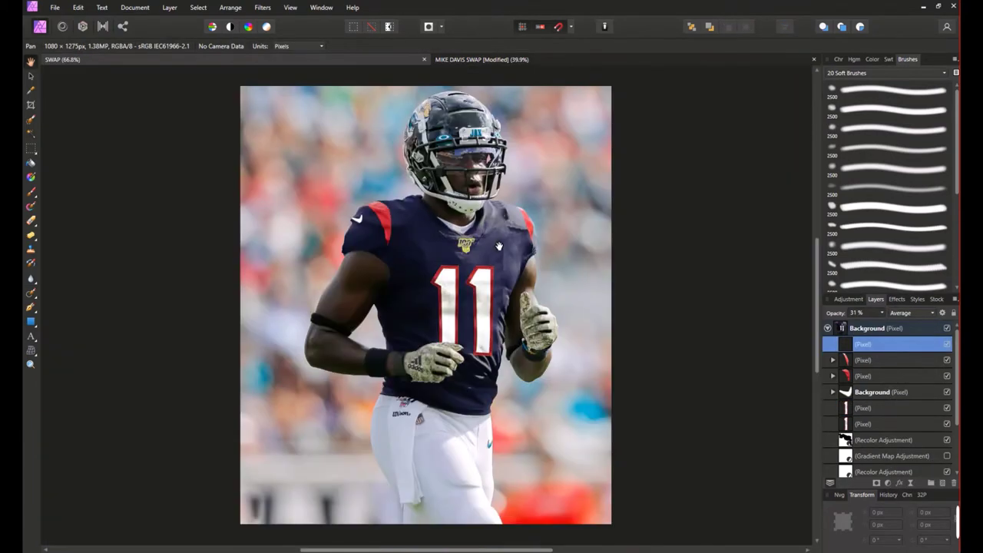
# - Collapse the Background group and add a Levels adjustment to the sleeve number
pyautogui.click(827, 328)
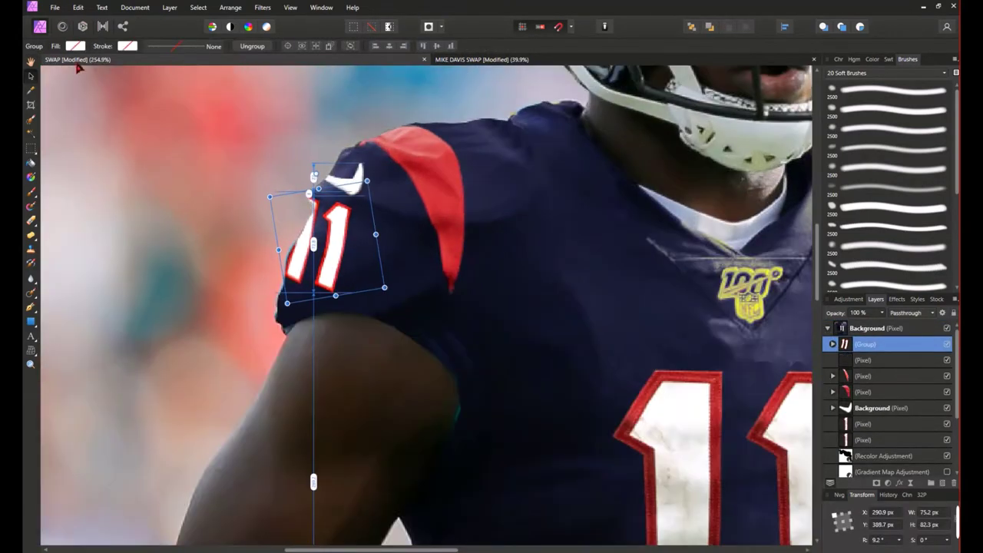
pyautogui.hotkey('ctrl', 'l')
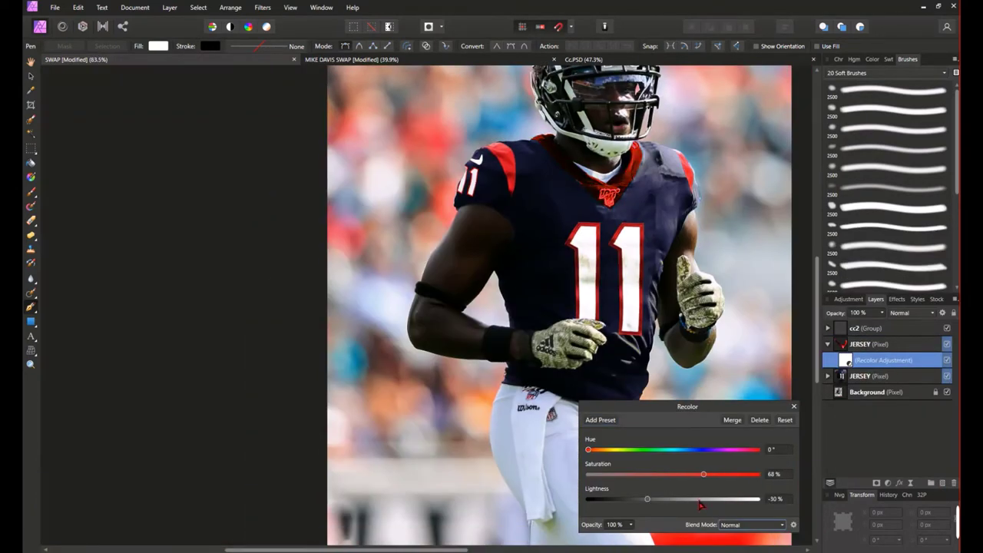
pyautogui.scroll(-5, 308, 307)
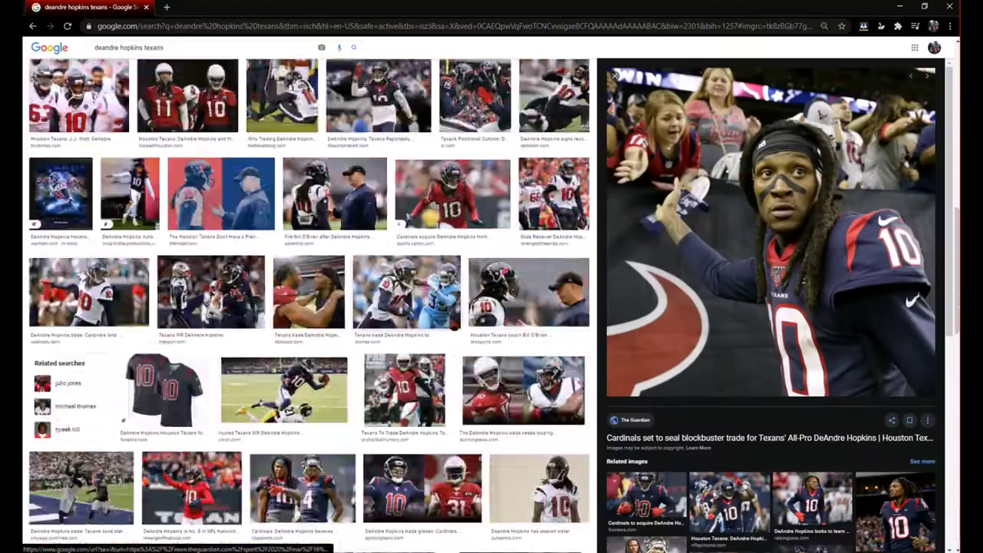
pyautogui.scroll(-5, 308, 308)
pyautogui.scroll(-5, 307, 308)
# - Search the web for 'deshaun' images in a new browser tab and open a result
pyautogui.hotkey('ctrl', 't')
pyautogui.write('deshaun')
pyautogui.press('Return')
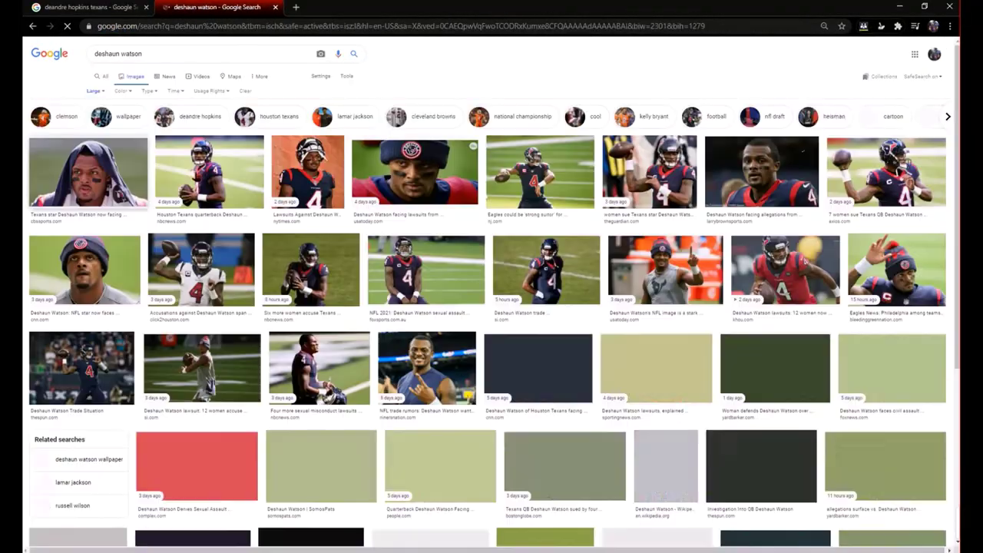
pyautogui.click(417, 171)
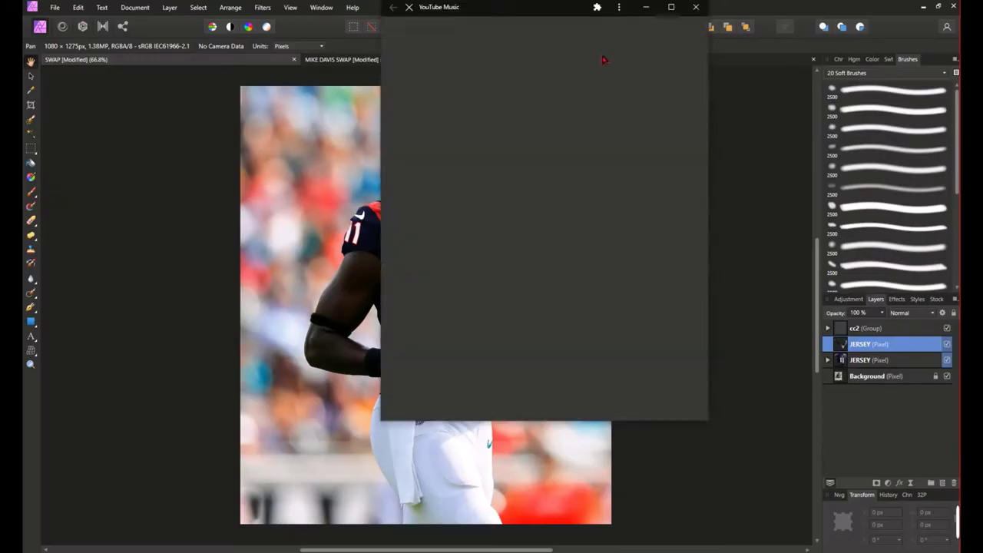
# - Pan the canvas up and left to bring the collar and NFL shield into view
pyautogui.scroll(2, 438, 295)
pyautogui.hscroll(-3, 438, 295)
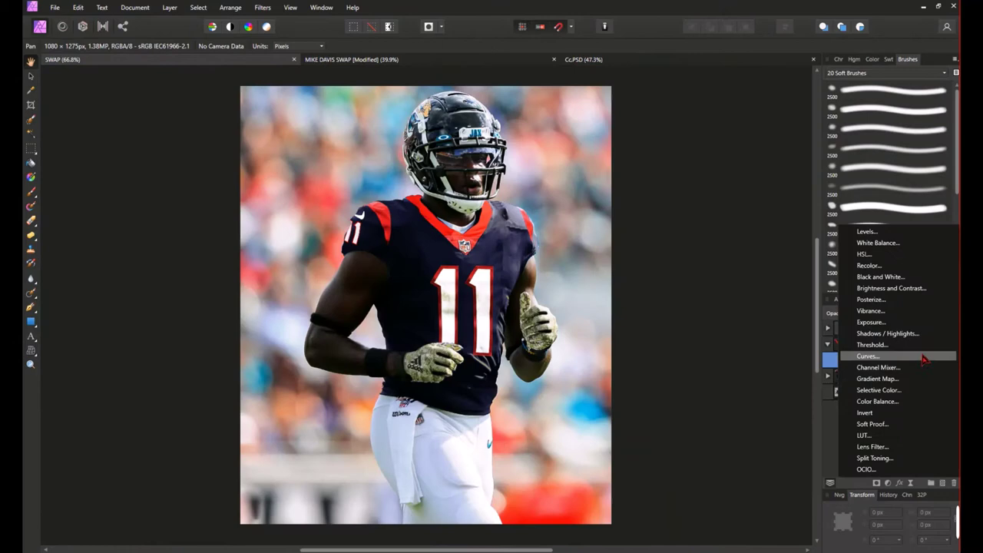
# - Try a Curves adjustment on the collar, replace it with Levels, and save
pyautogui.click(923, 358)
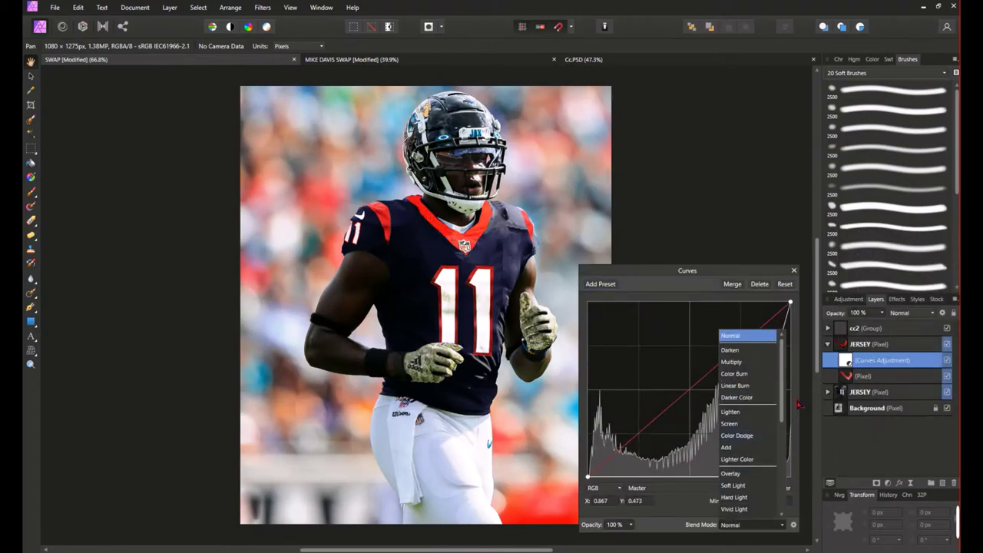
pyautogui.click(849, 299)
pyautogui.click(860, 229)
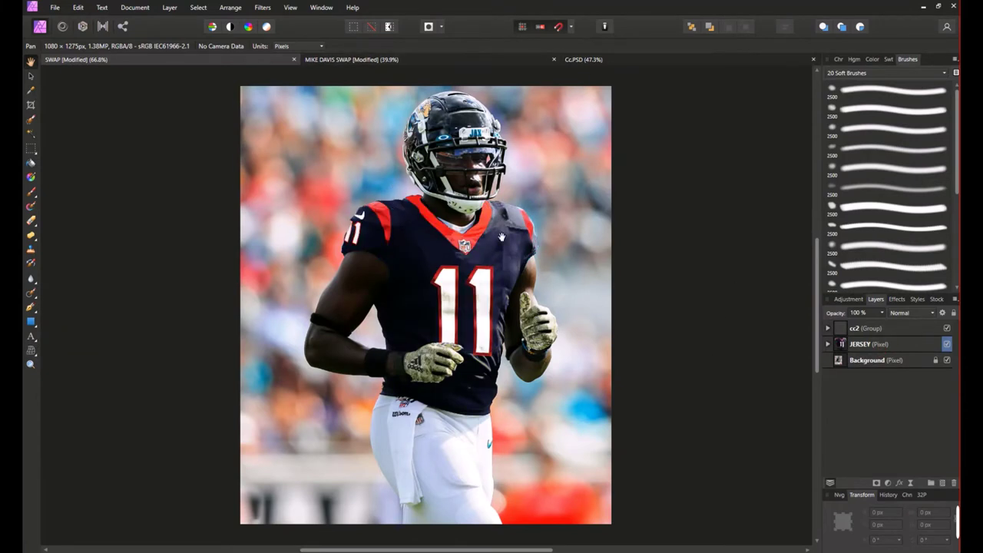
pyautogui.hotkey('ctrl', 's')
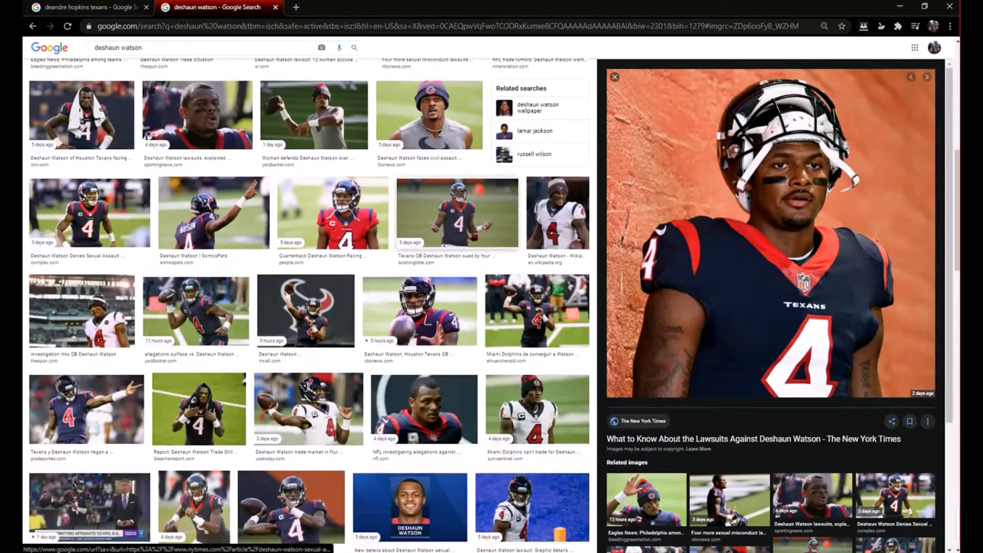
# - Search Google Images for 'deshaun watson vs patriots' and preview a game photo
pyautogui.scroll(-3, 307, 307)
pyautogui.scroll(-5, 307, 307)
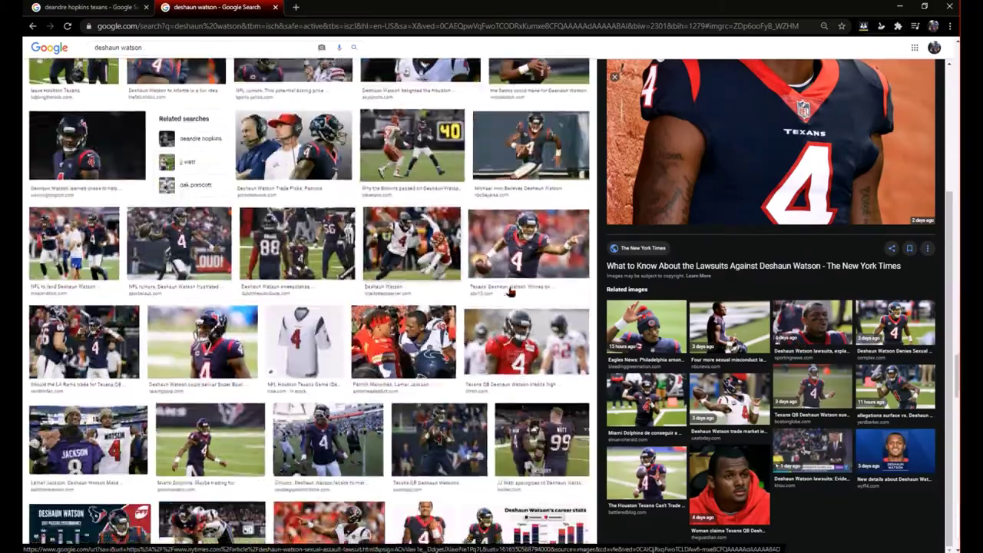
pyautogui.scroll(-5, 307, 307)
pyautogui.click(230, 48)
pyautogui.write('vs patri')
pyautogui.click(138, 73)
pyautogui.click(84, 251)
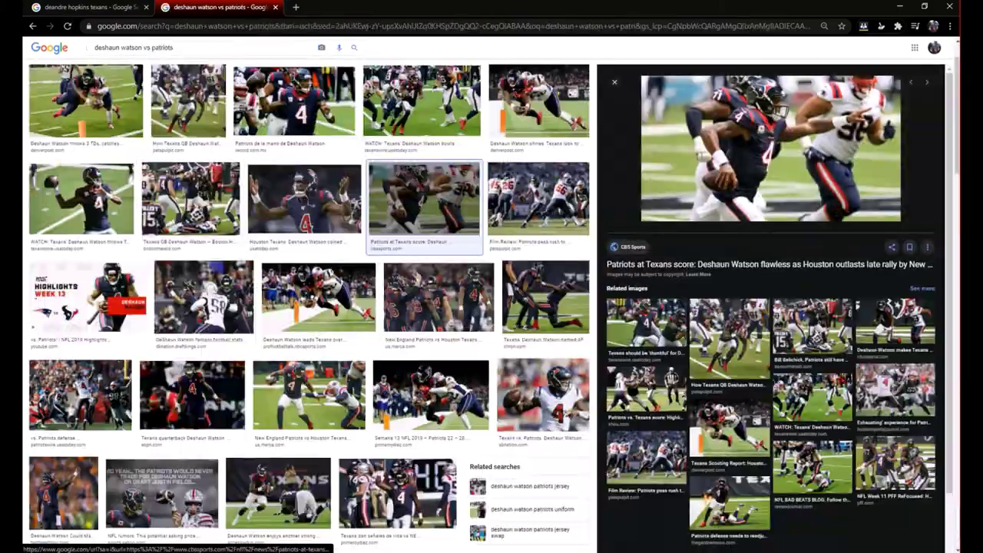
# - Refine the image search by adding '2020' to the query
pyautogui.scroll(-5, 307, 307)
pyautogui.click(231, 54)
pyautogui.write('2020')
pyautogui.press('Return')
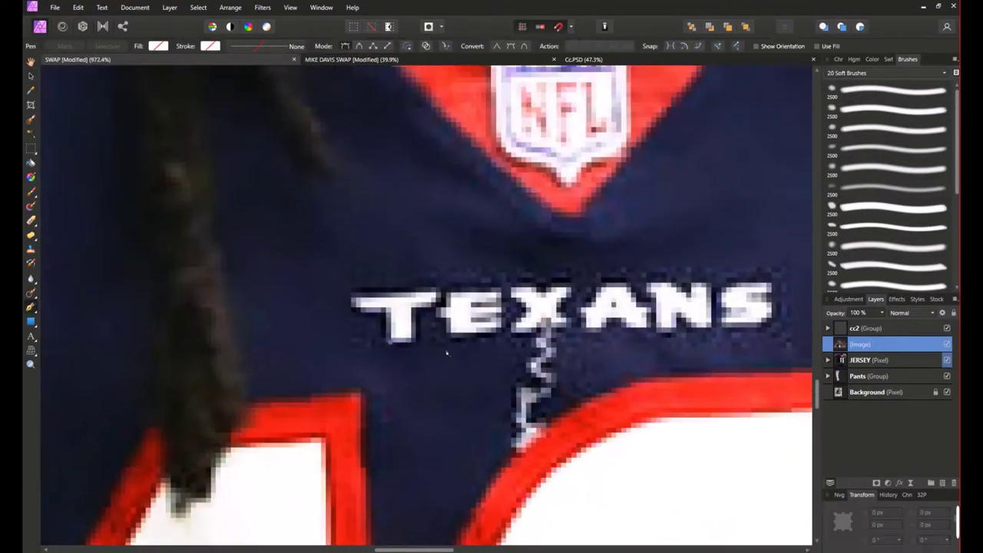
# - Convert the traced T outline into a selection and switch to the Selection Brush
pyautogui.click(107, 46)
pyautogui.press('w')
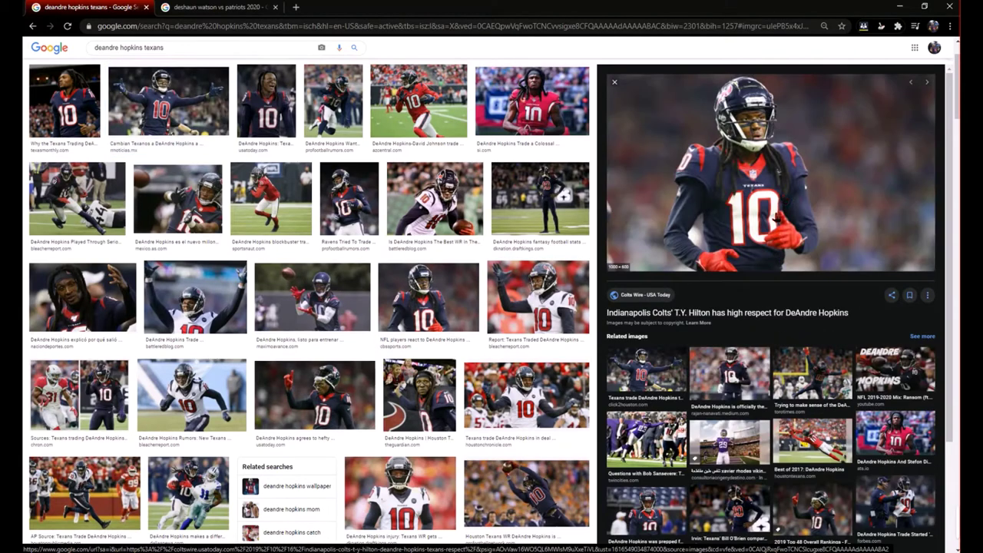
# - Open the context menu on the Hopkins preview photo to reach its source page
pyautogui.rightClick(776, 219)
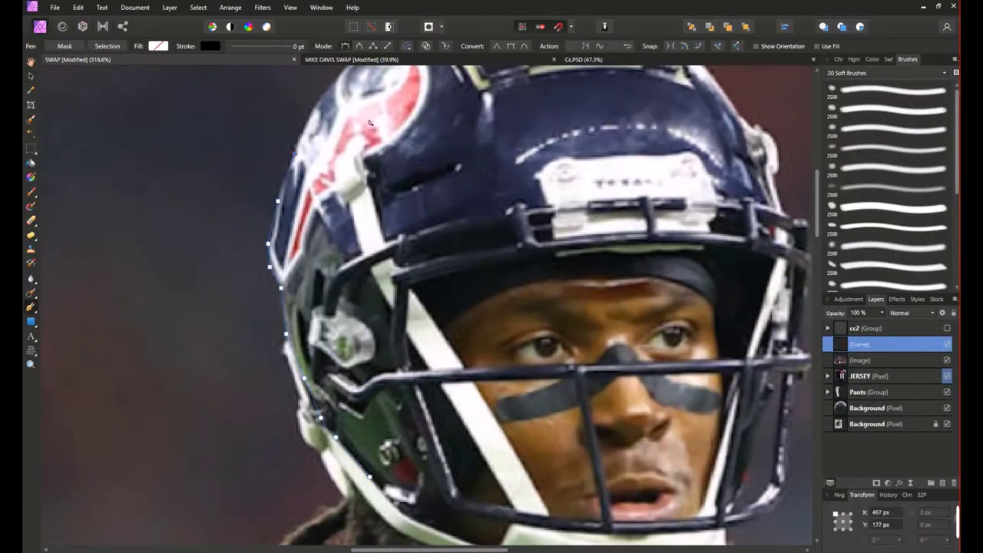
# - Pan the canvas around the helmet while tracing it, then switch windows
pyautogui.scroll(3, 370, 123)
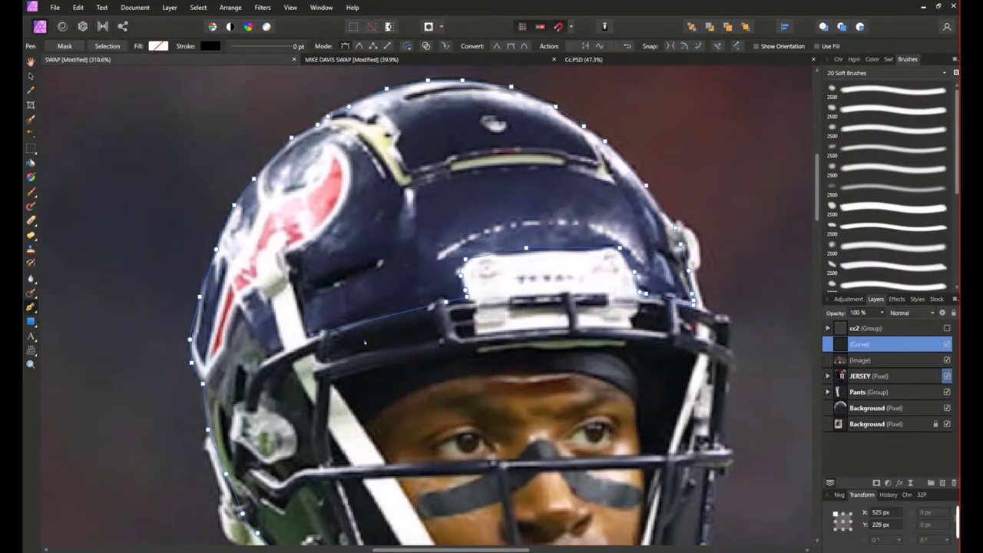
pyautogui.hscroll(-5, 341, 360)
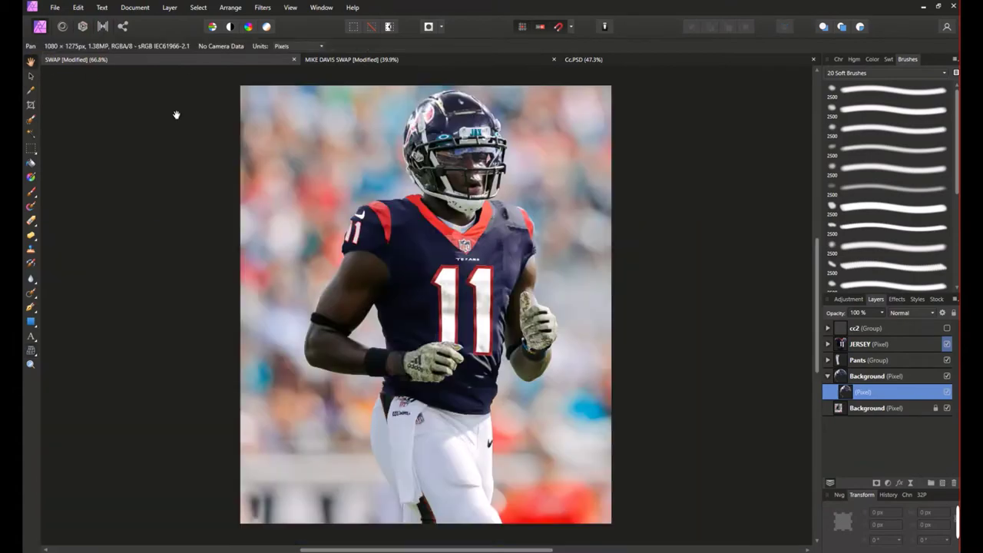
pyautogui.hotkey('alt', 'Tab')
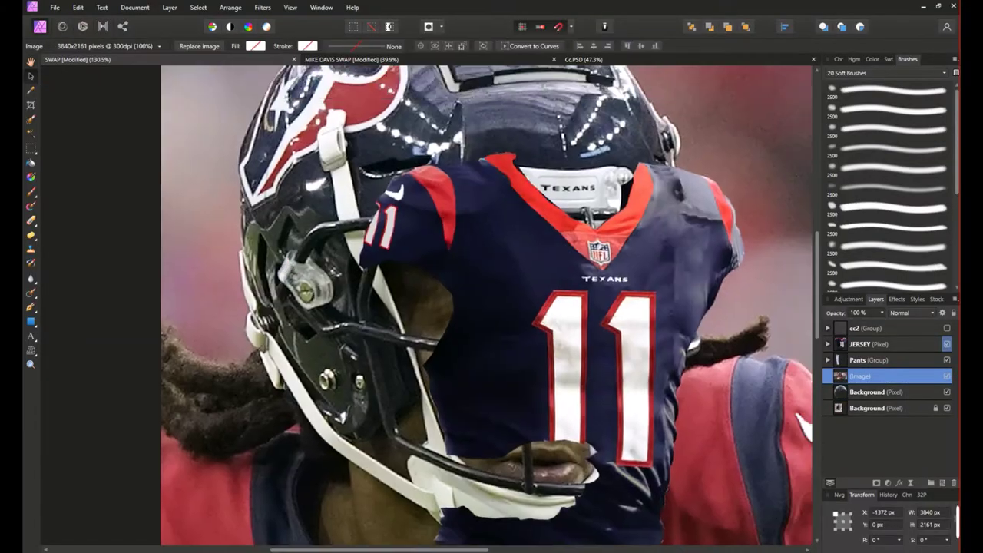
# - Clone out the blue lettering on the helmet's front bumper plate
pyautogui.scroll(2, 535, 136)
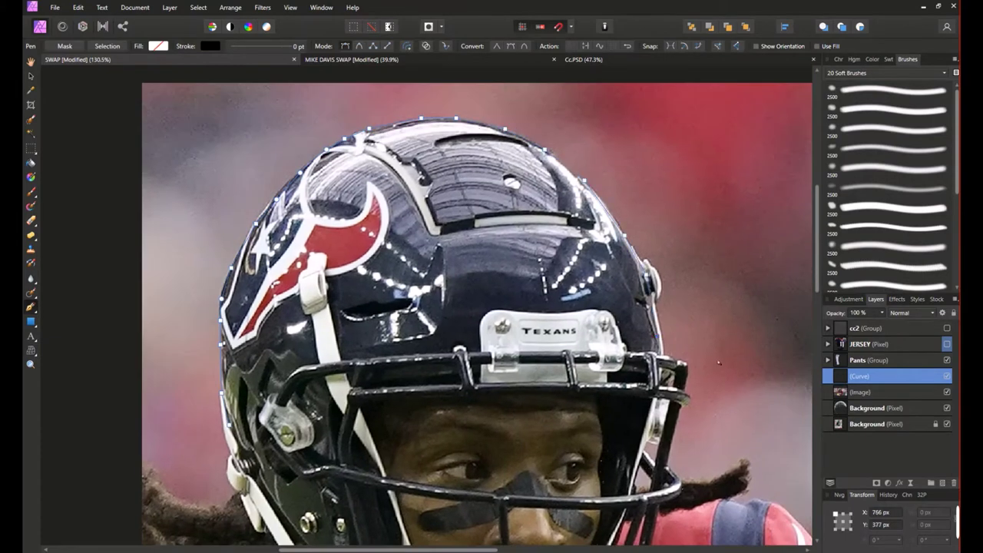
pyautogui.scroll(-3, 436, 497)
pyautogui.hscroll(-3, 436, 497)
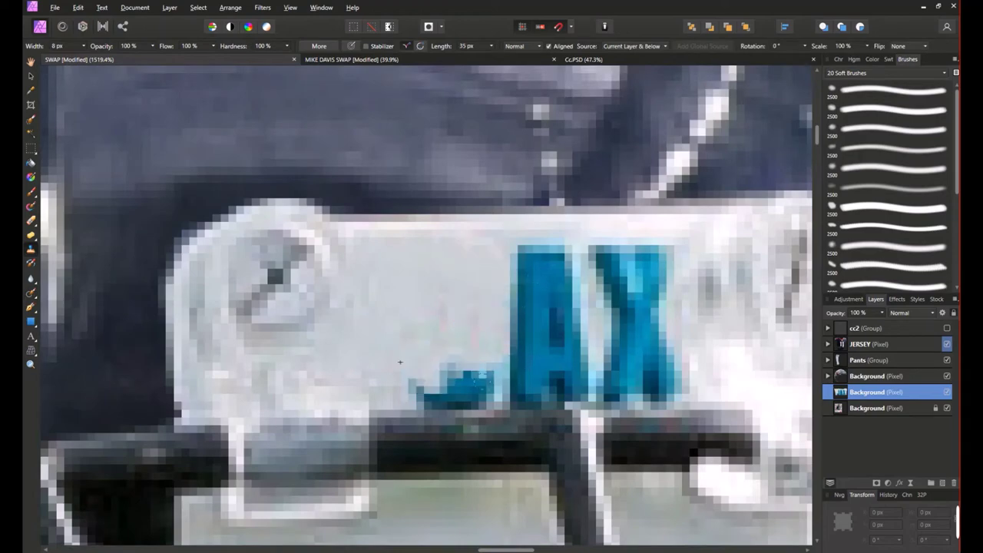
pyautogui.moveTo(400, 361); pyautogui.dragTo(486, 275)
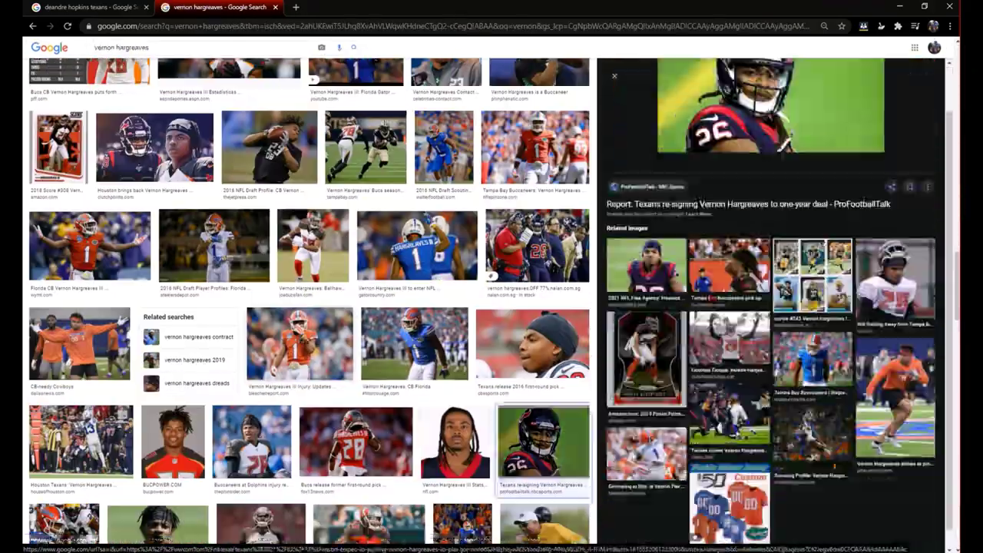
# - Search Google Images for 'brandin cooks texans' and preview one result
pyautogui.write('brandin cooks texans')
pyautogui.press('Return')
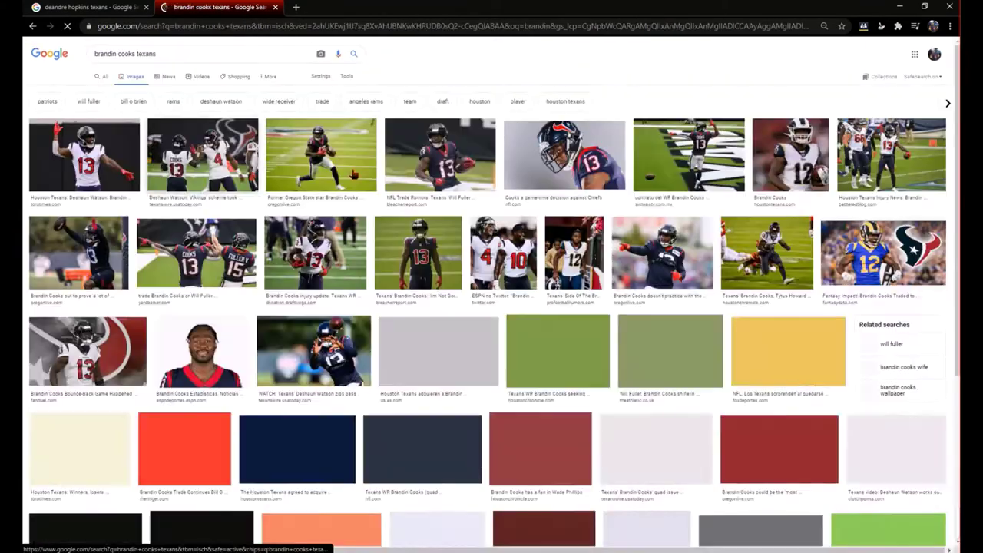
pyautogui.click(150, 265)
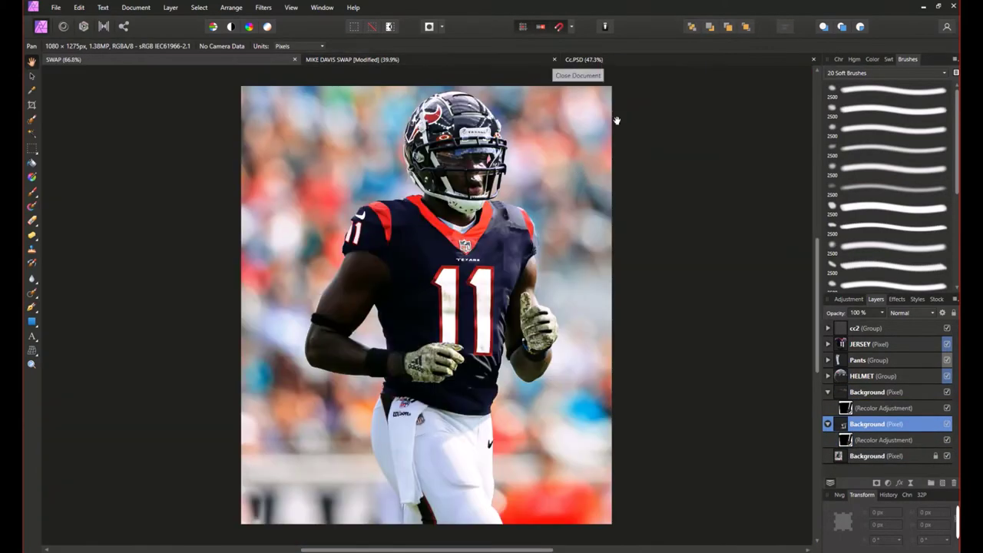
# - Choose the zigzag stitching brush and add an empty pixel layer above JERSEY
pyautogui.click(900, 179)
pyautogui.click(891, 91)
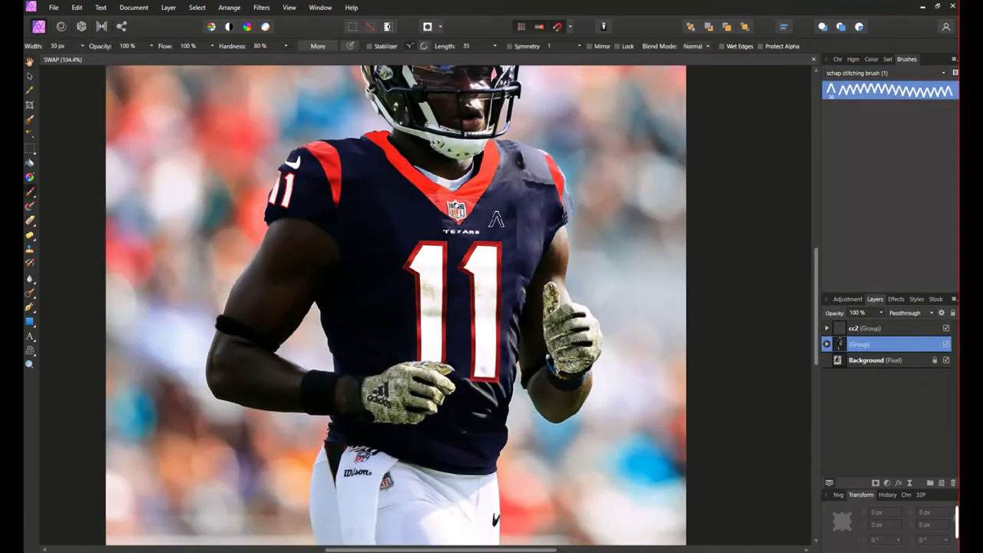
pyautogui.scroll(10, 517, 387)
pyautogui.click(516, 386)
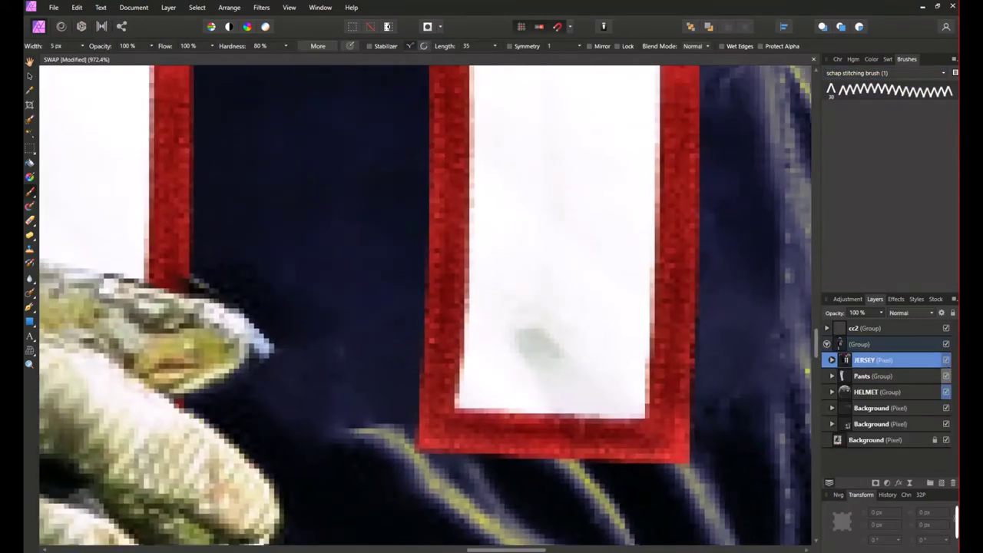
pyautogui.hotkey('ctrl', 'shift', 'n')
pyautogui.scroll(-5, 511, 402)
# - Adjust the stitching brush settings while navigating around the jersey's 11
pyautogui.click(317, 45)
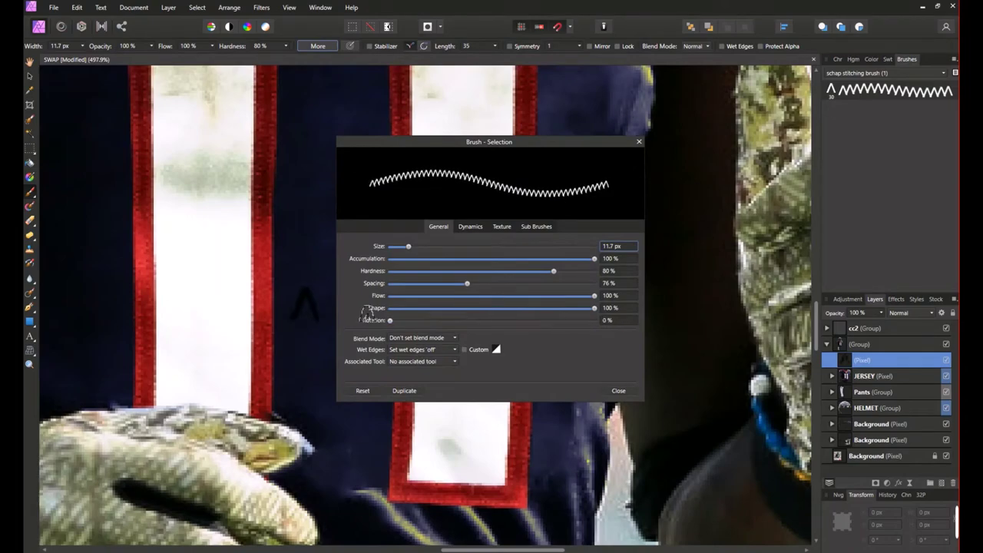
pyautogui.click(638, 141)
pyautogui.scroll(4, 470, 381)
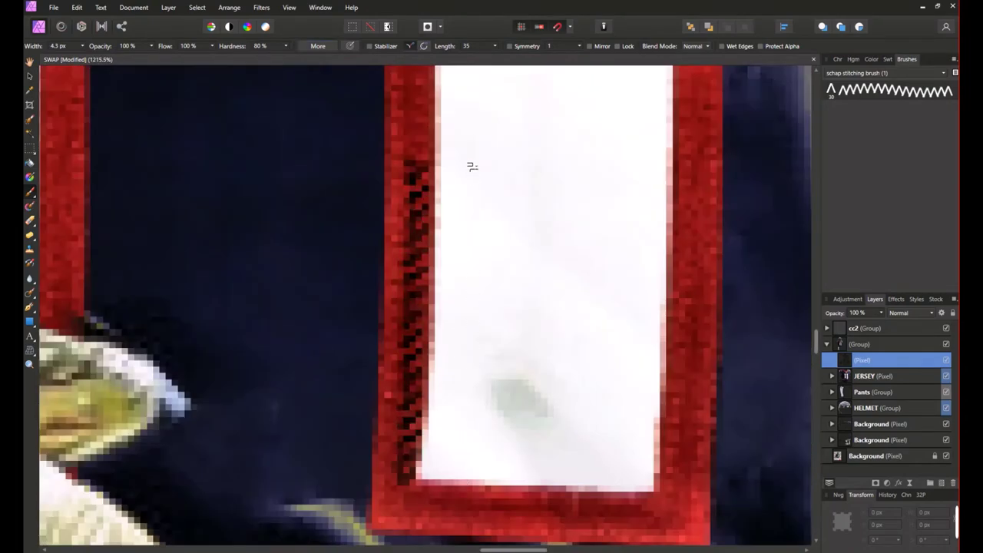
pyautogui.scroll(-5, 472, 167)
pyautogui.scroll(5, 516, 164)
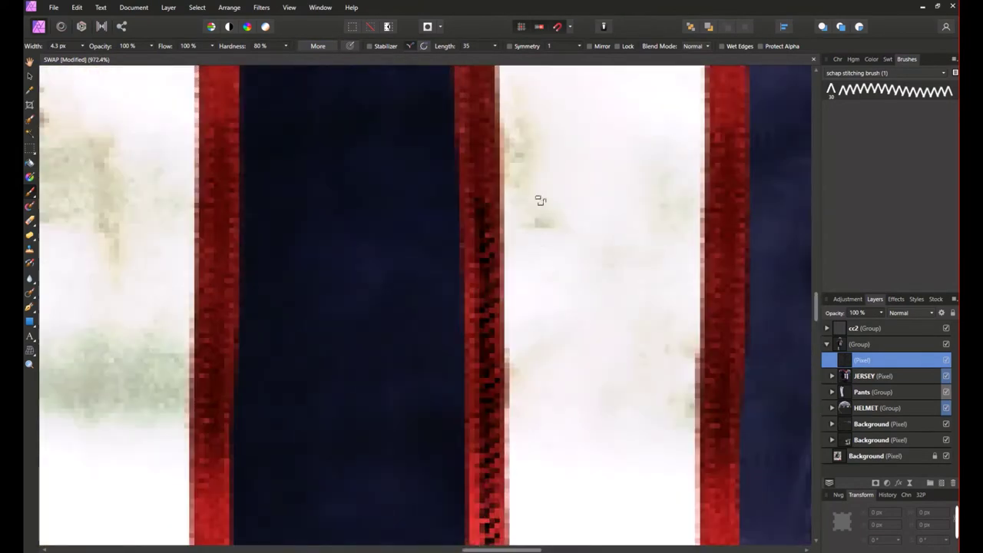
pyautogui.scroll(-5, 561, 246)
pyautogui.scroll(5, 566, 238)
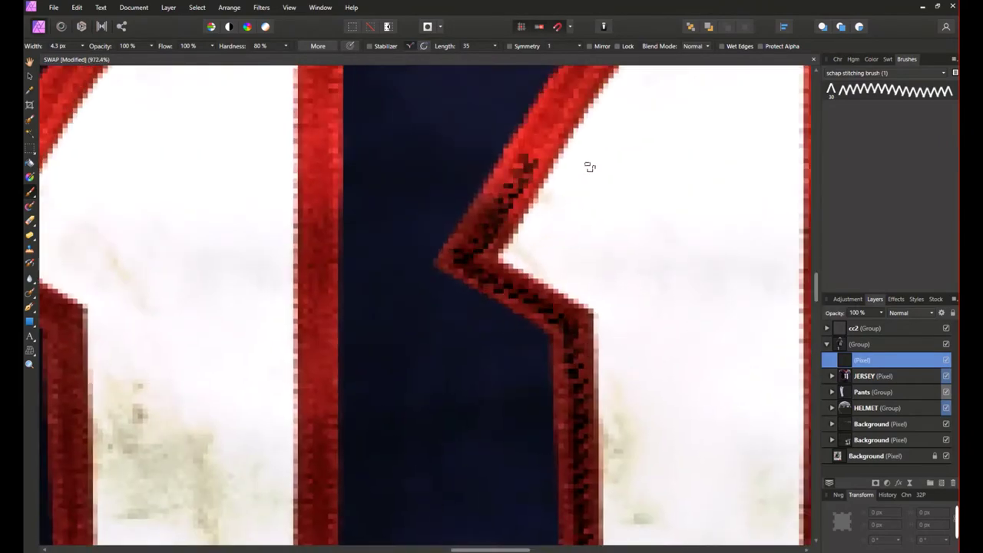
pyautogui.scroll(3, 569, 181)
pyautogui.scroll(-3, 498, 192)
pyautogui.scroll(2, 504, 208)
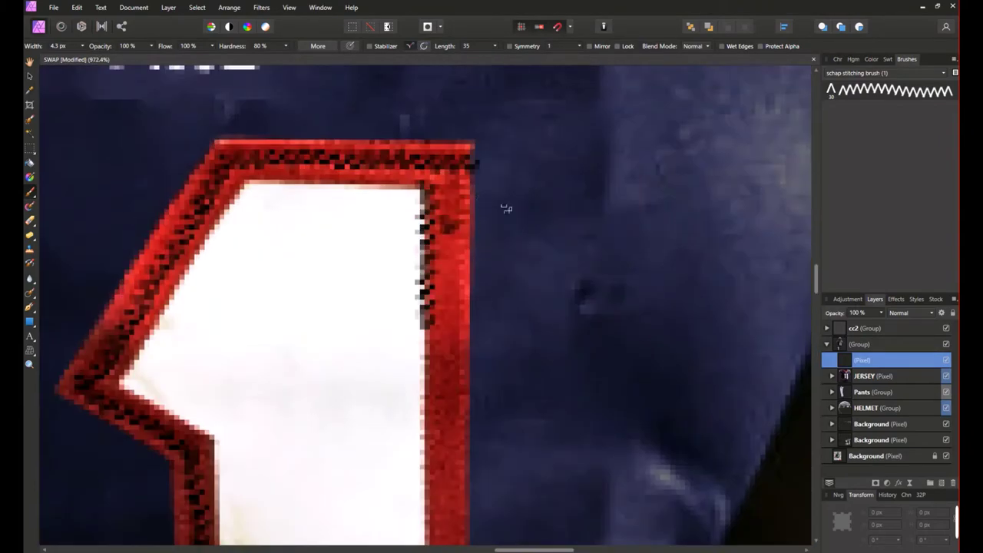
pyautogui.scroll(-5, 504, 329)
pyautogui.scroll(4, 491, 384)
pyautogui.scroll(-2, 487, 432)
pyautogui.scroll(-2, 461, 329)
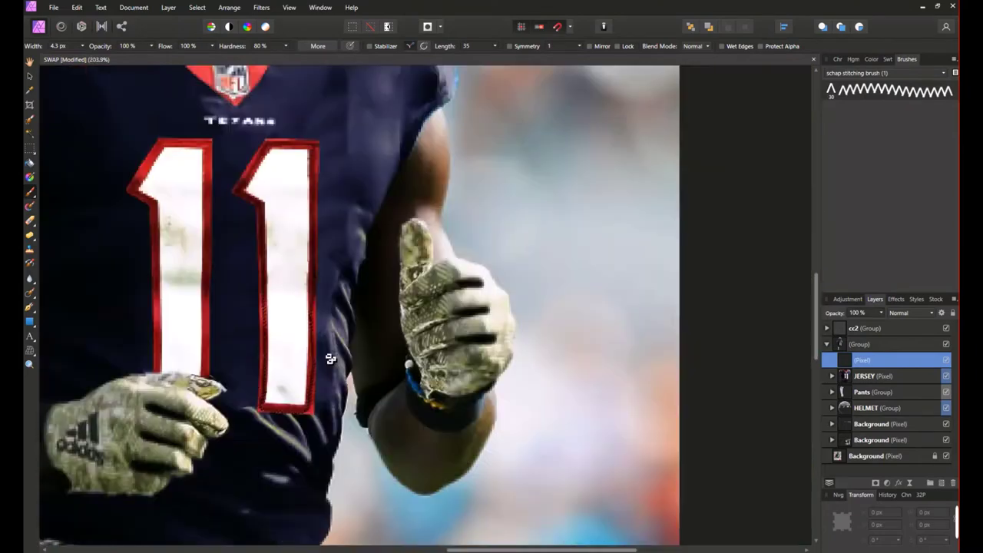
pyautogui.scroll(-4, 325, 356)
# - Set the stitching layer's blend mode to Reflect
pyautogui.press('v')
pyautogui.scroll(4, 461, 345)
pyautogui.click(898, 312)
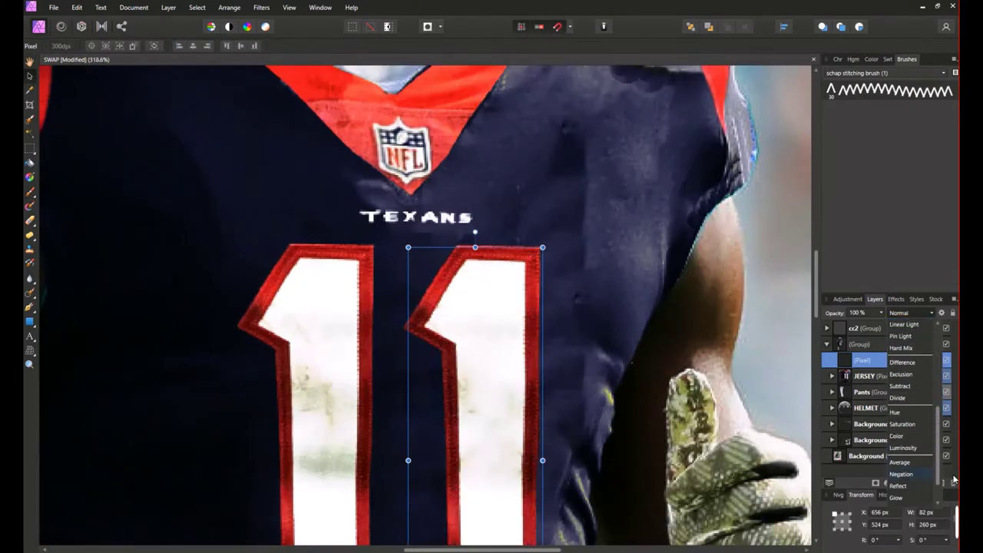
pyautogui.click(907, 461)
pyautogui.scroll(-2, 535, 289)
pyautogui.scroll(5, 461, 245)
pyautogui.scroll(-3, 399, 205)
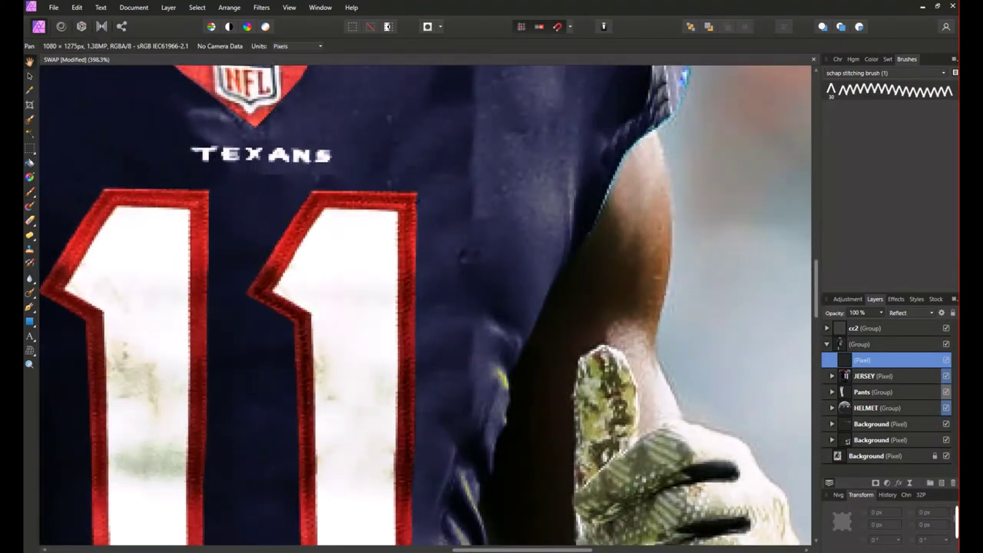
pyautogui.scroll(-4, 446, 222)
pyautogui.scroll(4, 497, 233)
# - Use the stitch brush at 3 px along the red outline of the 11
pyautogui.press('b')
pyautogui.scroll(3, 462, 250)
pyautogui.click(318, 46)
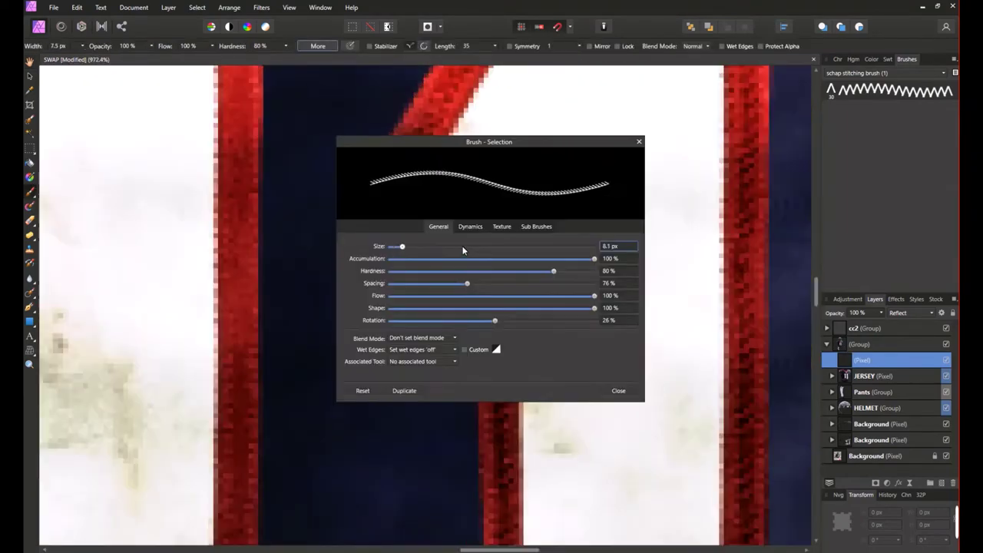
pyautogui.write('3')
pyautogui.press('Return')
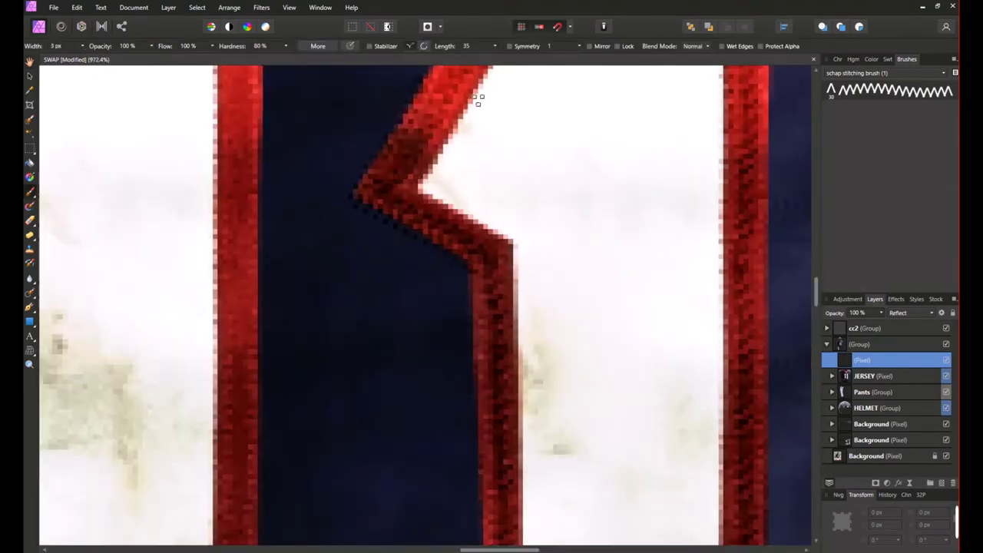
pyautogui.scroll(3, 630, 97)
pyautogui.scroll(-5, 631, 154)
pyautogui.scroll(4, 628, 322)
pyautogui.scroll(-4, 623, 231)
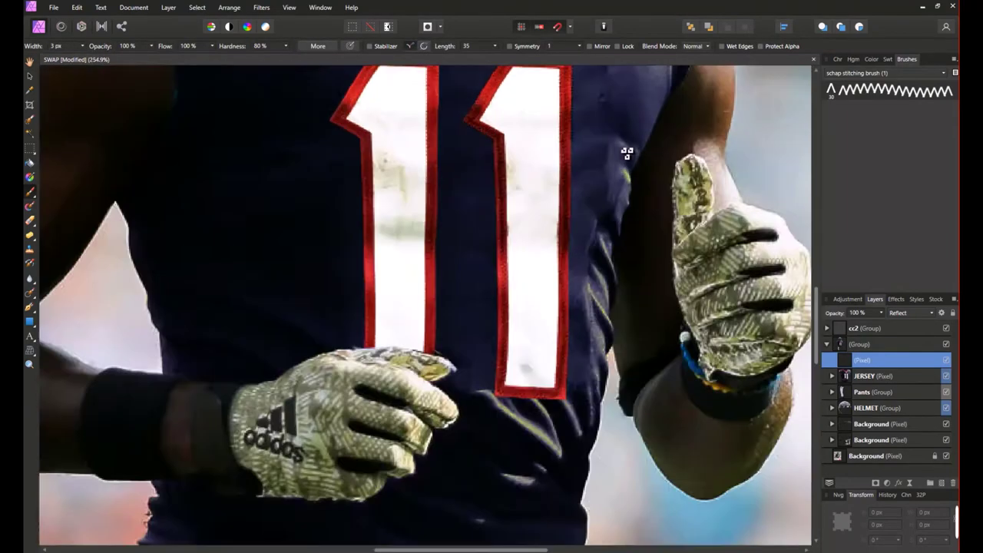
pyautogui.scroll(4, 612, 271)
pyautogui.scroll(-4, 612, 270)
pyautogui.scroll(4, 599, 293)
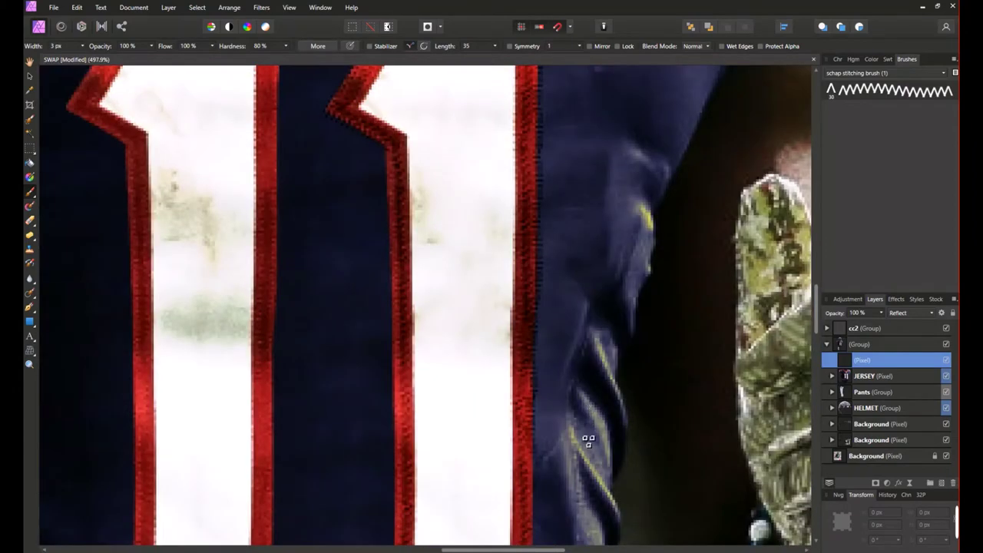
pyautogui.scroll(-5, 585, 392)
pyautogui.scroll(-2, 460, 284)
pyautogui.scroll(-2, 464, 208)
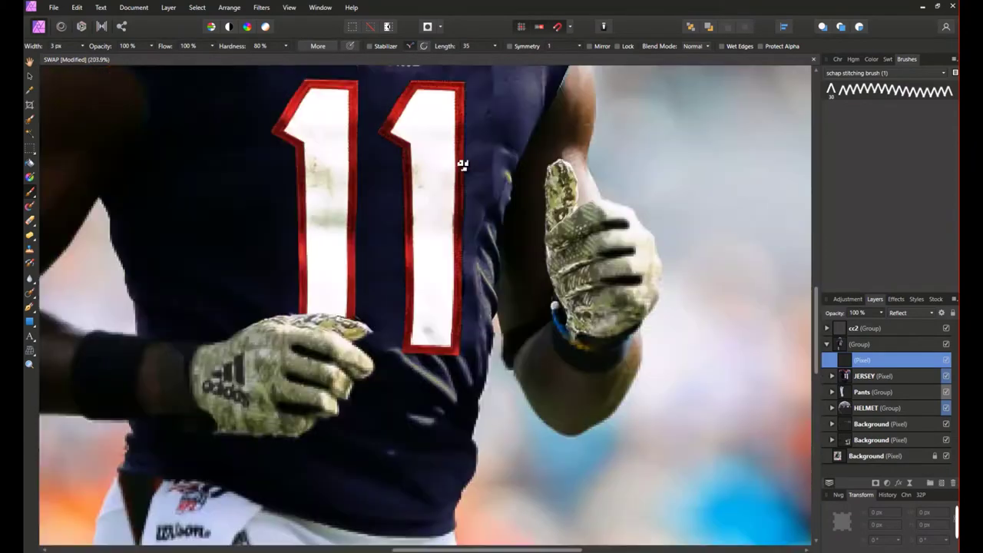
pyautogui.scroll(-2, 446, 230)
pyautogui.scroll(1, 424, 257)
pyautogui.scroll(2, 424, 257)
pyautogui.click(897, 482)
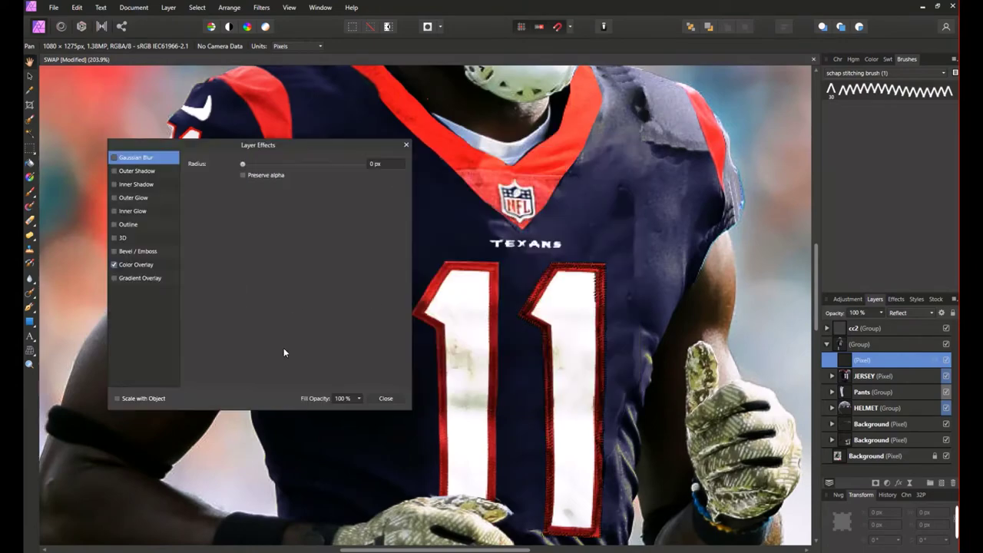
# - Give the stitching a Color Overlay using red sampled from the jersey
pyautogui.click(136, 264)
pyautogui.moveTo(302, 206); pyautogui.dragTo(544, 281)
pyautogui.click(385, 398)
pyautogui.scroll(-3, 425, 305)
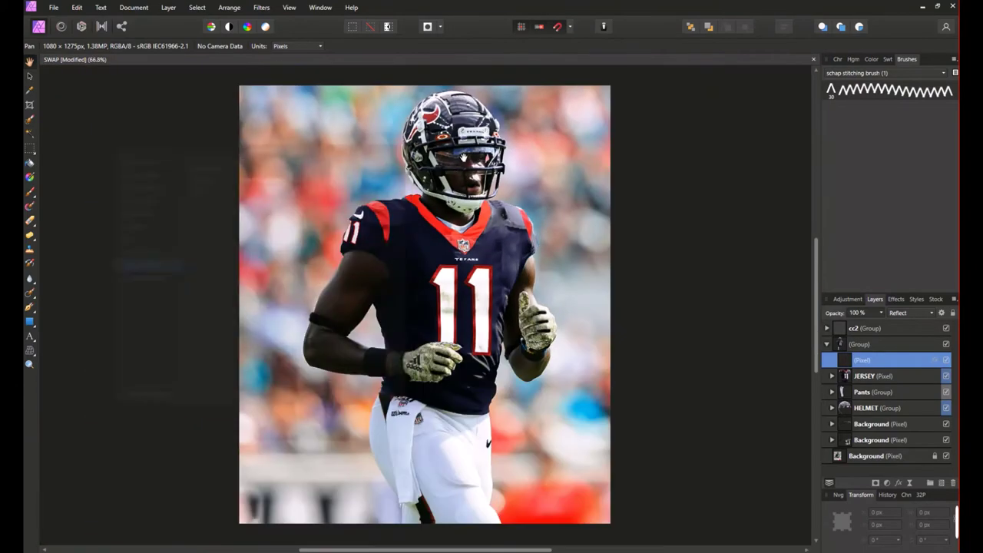
pyautogui.scroll(3, 424, 305)
pyautogui.scroll(-3, 424, 305)
# - Add a new pixel layer, nest the stitching layer in JERSEY and unhide it
pyautogui.hotkey('ctrl', 'shift', 'n')
pyautogui.scroll(3, 412, 273)
pyautogui.scroll(-3, 411, 272)
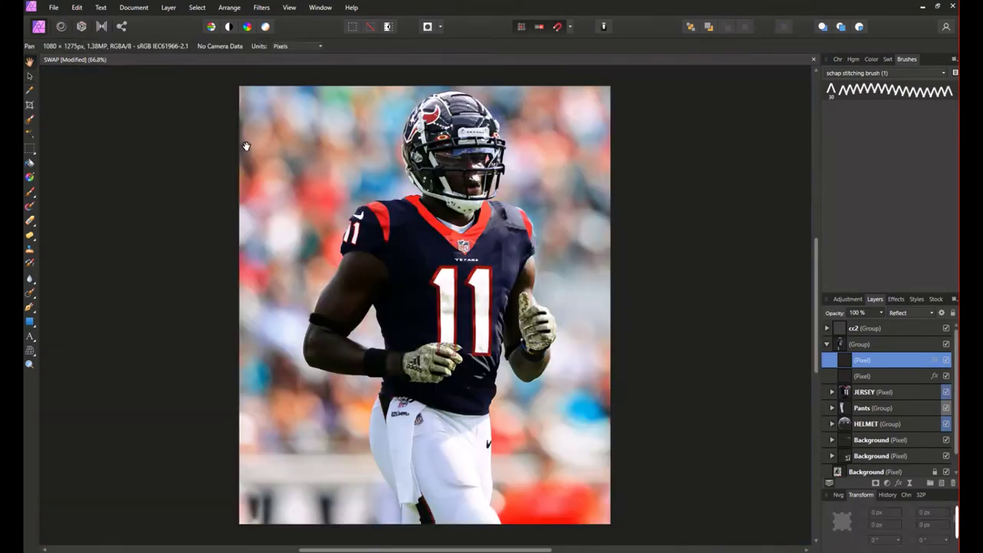
pyautogui.moveTo(891, 360); pyautogui.dragTo(933, 338)
pyautogui.scroll(-2, 919, 404)
pyautogui.click(946, 391)
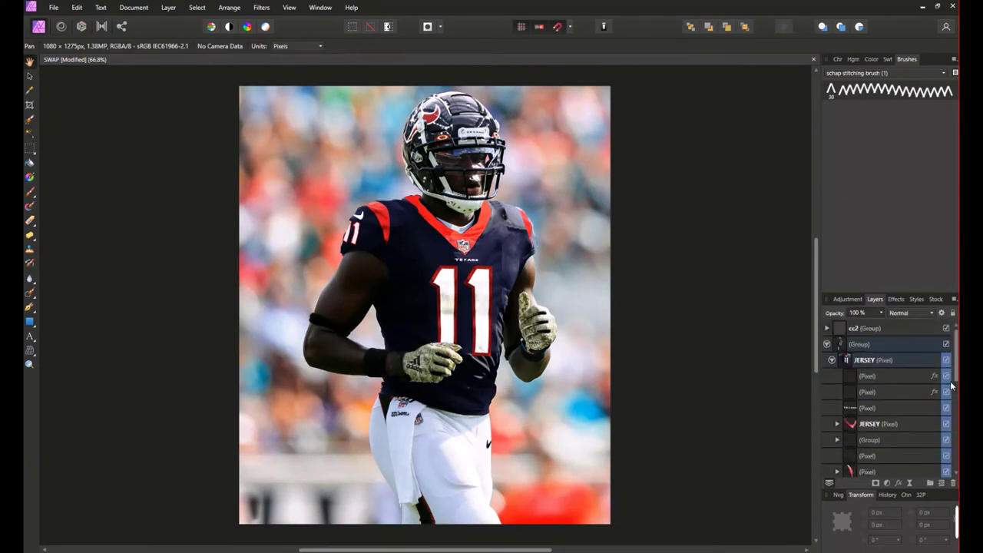
pyautogui.scroll(3, 892, 400)
pyautogui.moveTo(940, 440); pyautogui.dragTo(922, 471)
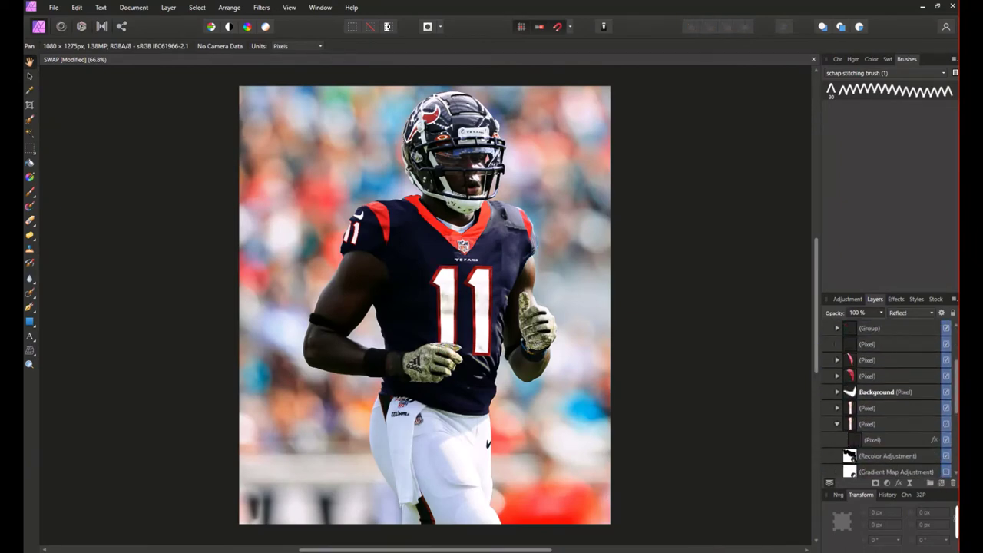
# - Save, raise the stitching above the red layer and enable its red colour overlay
pyautogui.hotkey('ctrl', 's')
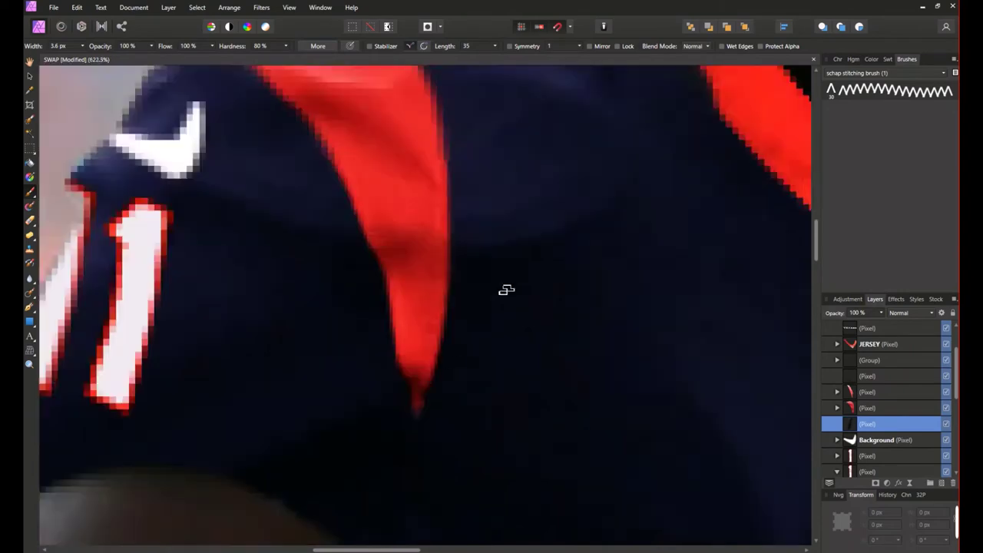
pyautogui.hotkey('ctrl', ']')
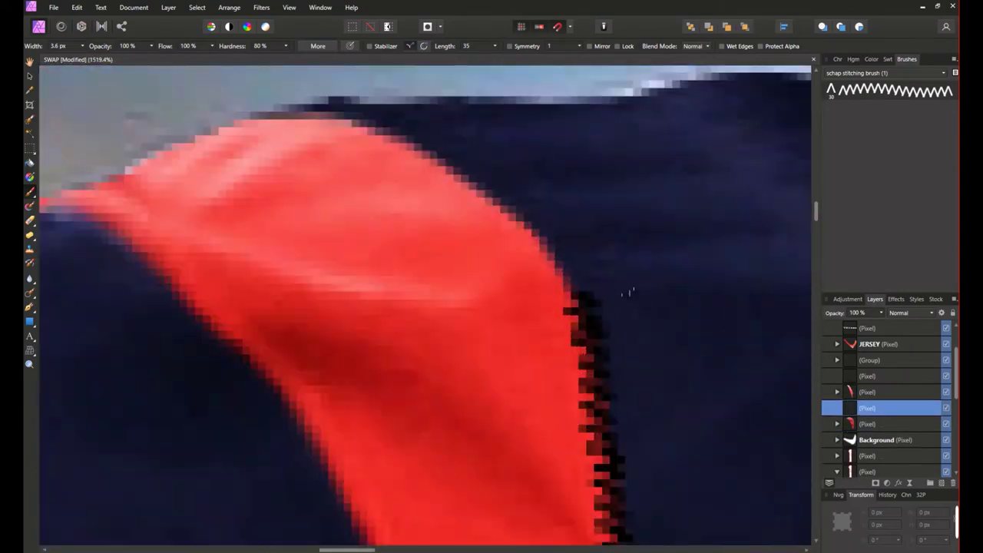
pyautogui.scroll(5, 348, 181)
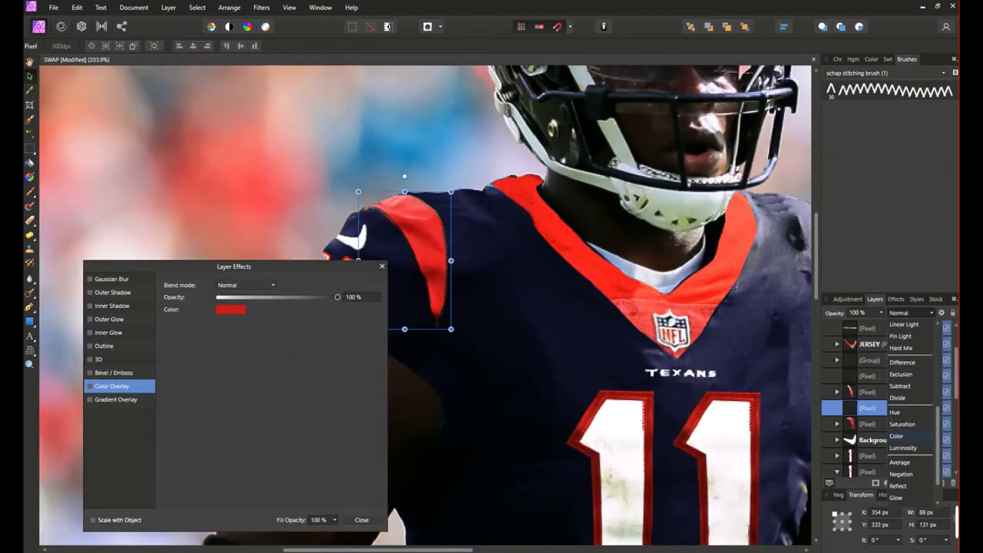
pyautogui.click(246, 285)
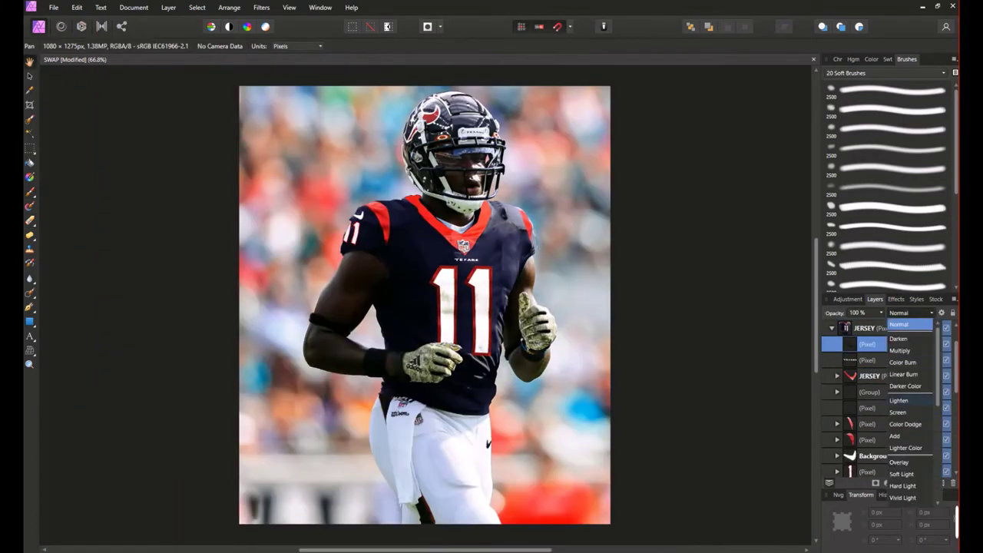
# - Collapse the SWAP group, duplicate it and bring up the copy's layer options
pyautogui.click(927, 346)
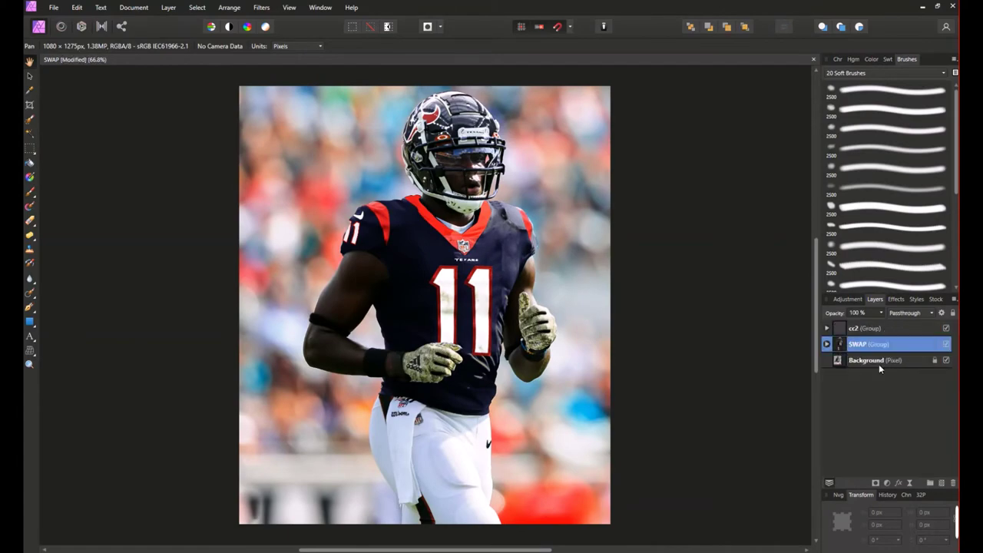
pyautogui.rightClick(919, 345)
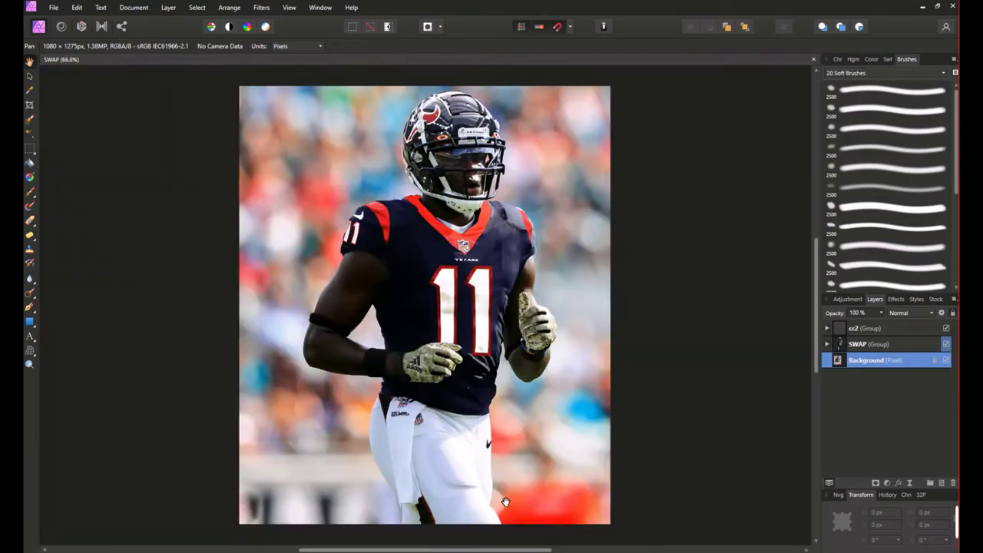
pyautogui.rightClick(864, 360)
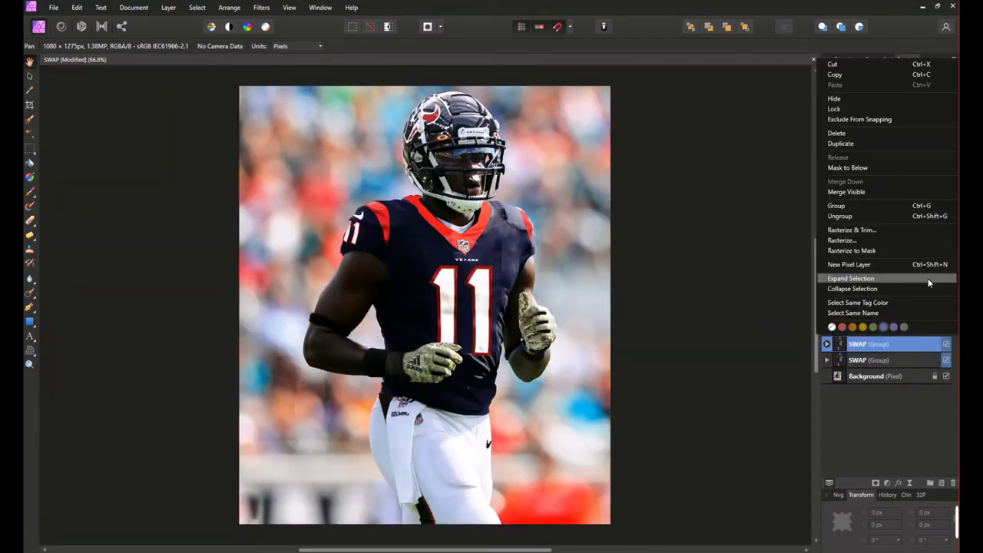
# - Rasterize the copied SWAP group into a pixel layer
pyautogui.click(909, 261)
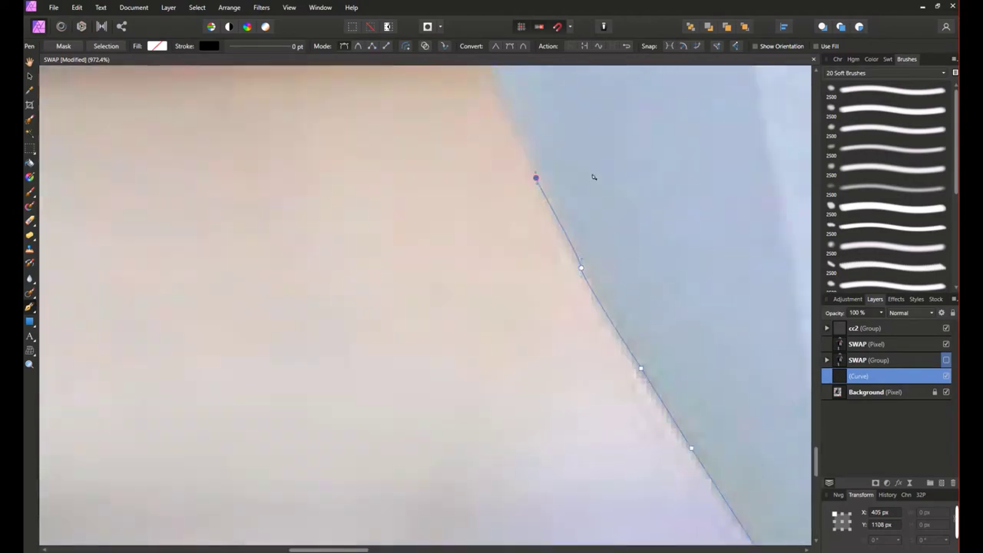
pyautogui.scroll(-3, 598, 252)
pyautogui.scroll(-2, 547, 226)
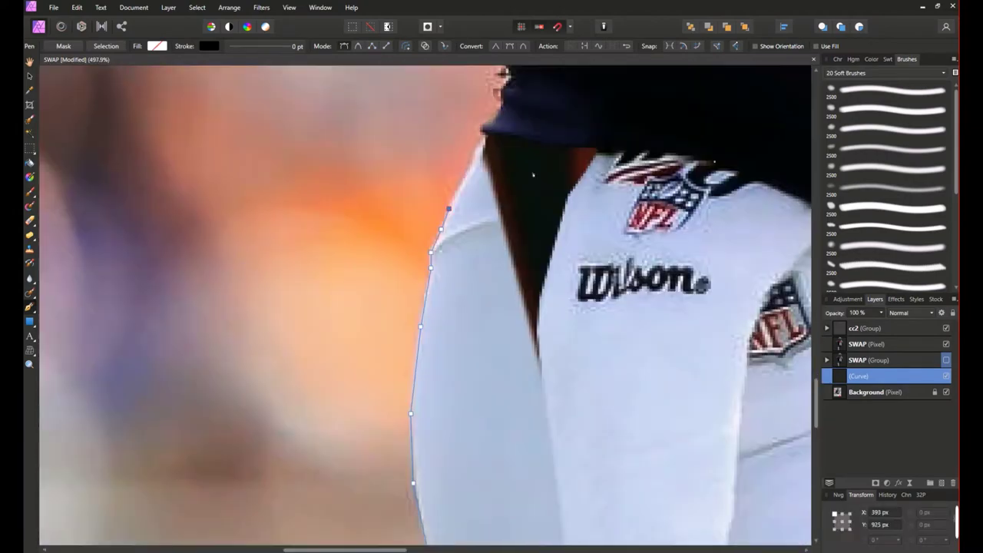
pyautogui.scroll(-3, 546, 226)
pyautogui.scroll(-1, 547, 226)
pyautogui.scroll(10, 523, 315)
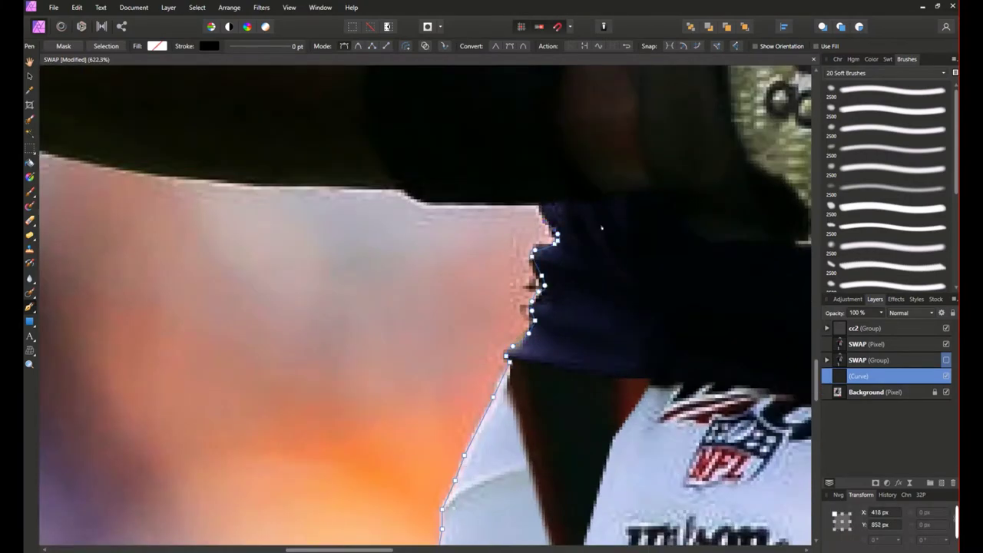
pyautogui.scroll(3, 601, 229)
# - Trace the player's silhouette with a Pen curve from the facemask down the arm to the pants
pyautogui.hscroll(-3, 601, 229)
pyautogui.hscroll(-2, 569, 284)
pyautogui.hscroll(-2, 542, 339)
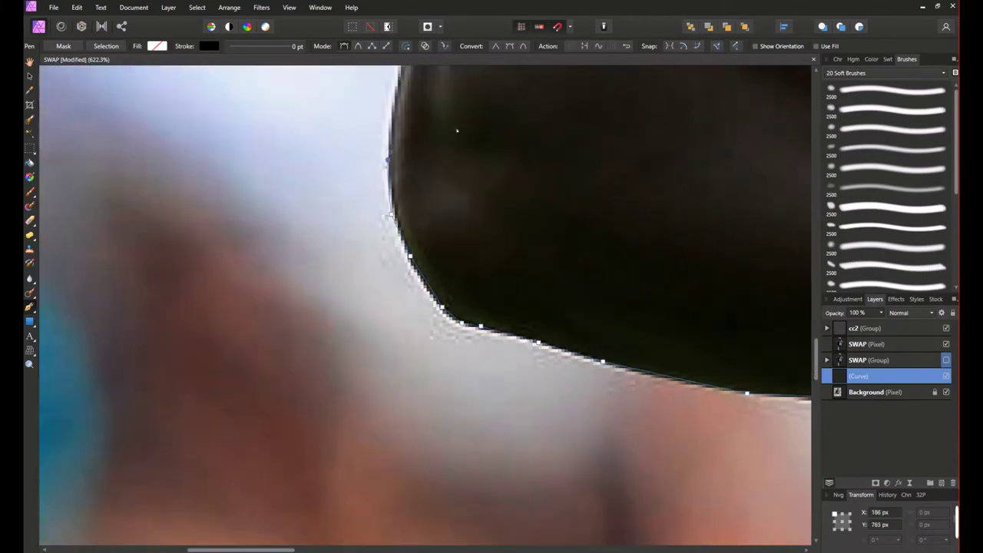
pyautogui.scroll(-4, 457, 131)
pyautogui.scroll(-6, 538, 231)
pyautogui.scroll(2, 619, 335)
pyautogui.scroll(2, 619, 336)
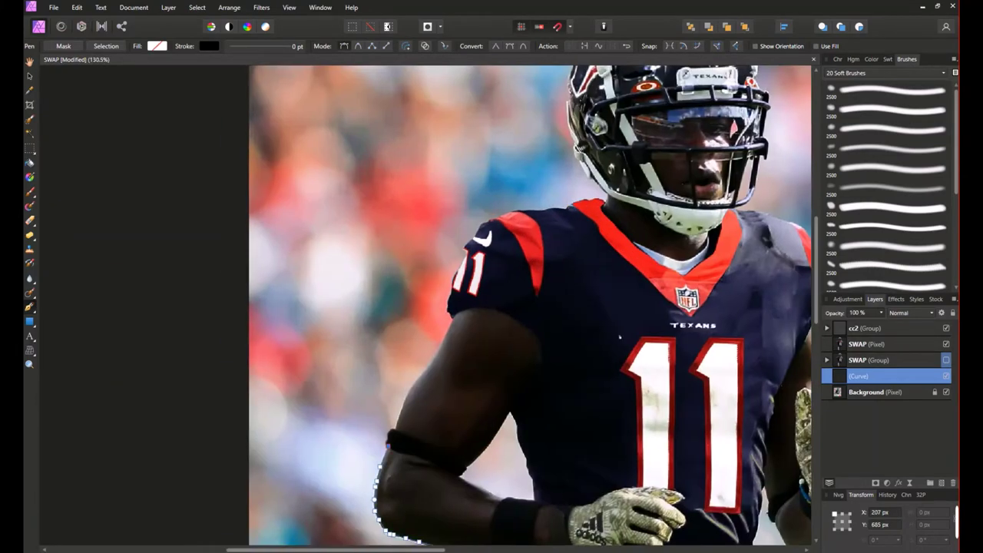
pyautogui.scroll(2, 619, 336)
pyautogui.scroll(3, 648, 274)
pyautogui.scroll(2, 634, 202)
pyautogui.scroll(-8, 638, 201)
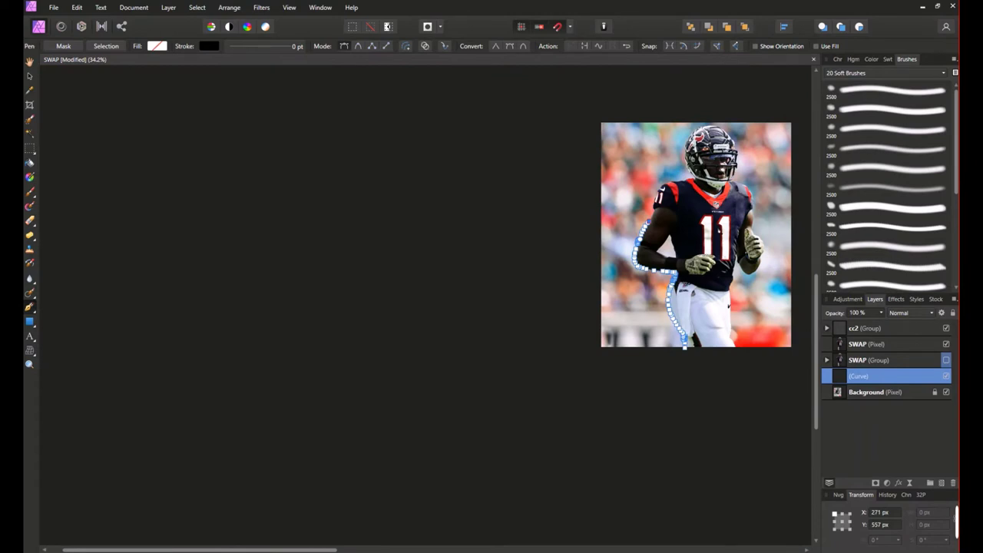
pyautogui.scroll(5, 691, 230)
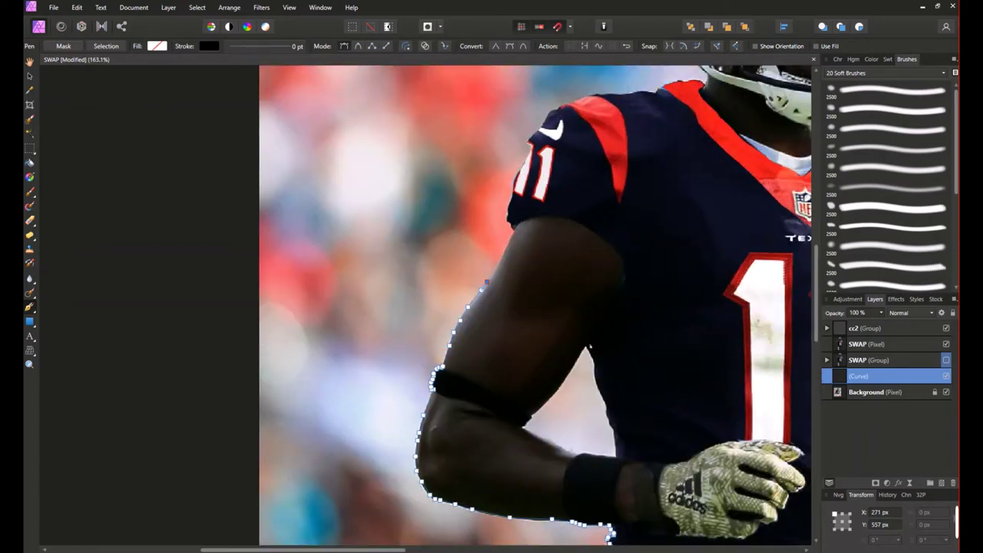
pyautogui.scroll(5, 492, 276)
pyautogui.scroll(3, 630, 200)
pyautogui.scroll(3, 643, 264)
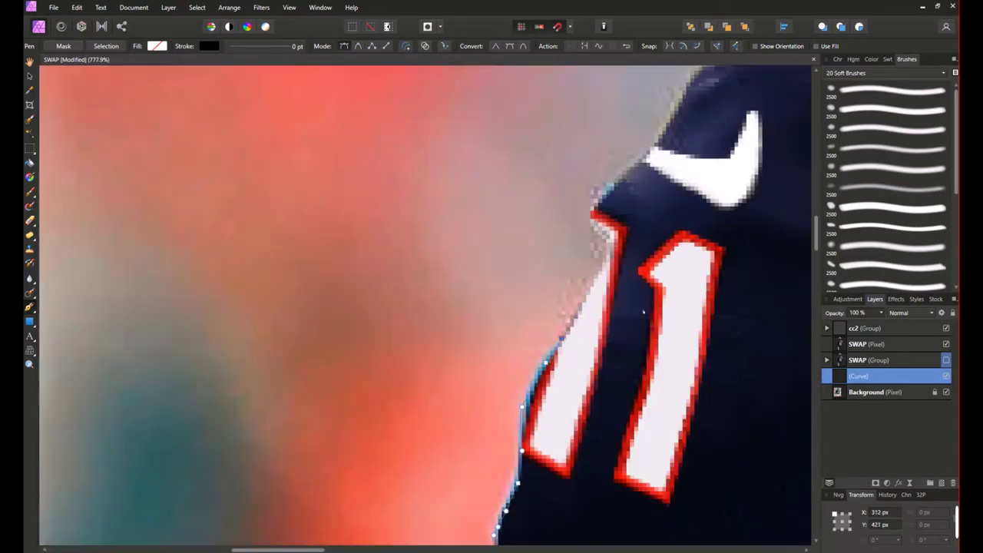
pyautogui.scroll(3, 652, 277)
pyautogui.hscroll(5, 614, 307)
pyautogui.scroll(2, 426, 362)
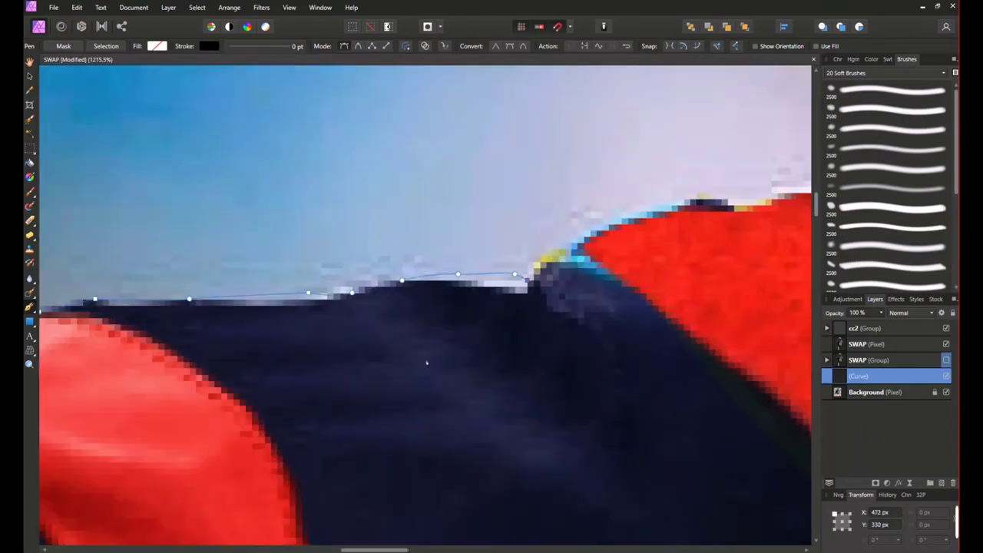
pyautogui.scroll(-5, 686, 239)
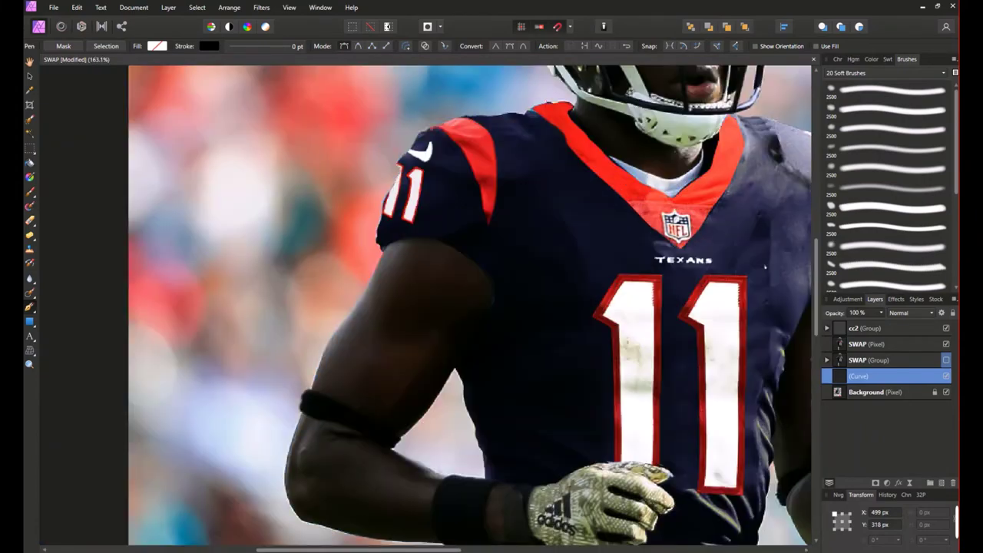
pyautogui.scroll(2, 614, 269)
pyautogui.scroll(3, 601, 297)
pyautogui.scroll(-1, 601, 298)
pyautogui.scroll(-5, 602, 297)
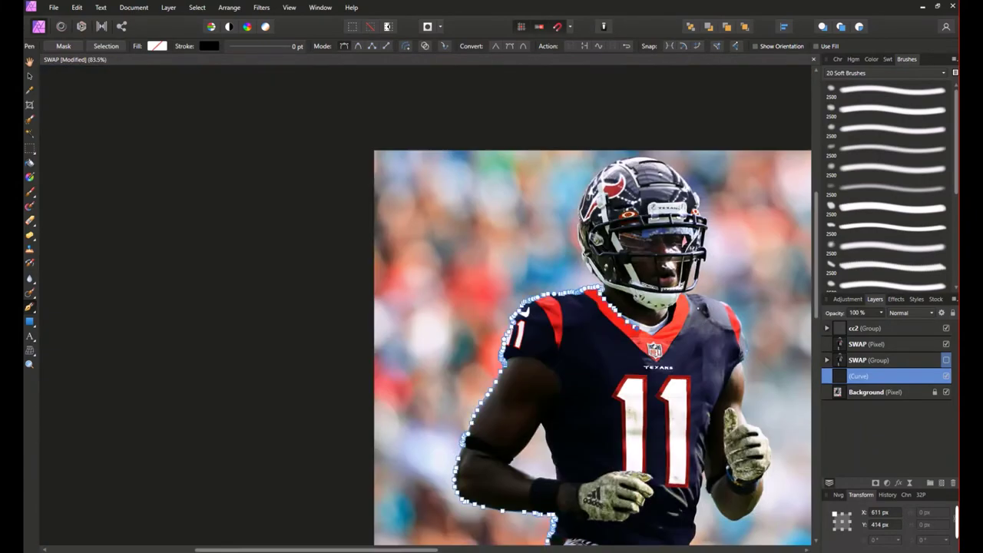
pyautogui.scroll(3, 602, 298)
pyautogui.scroll(2, 602, 297)
pyautogui.scroll(-4, 601, 297)
pyautogui.scroll(3, 601, 304)
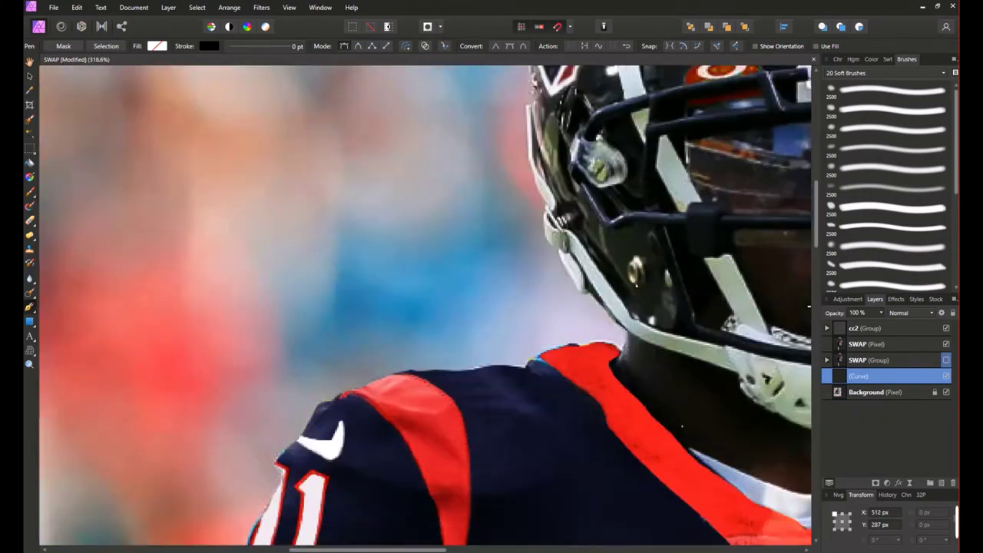
pyautogui.scroll(3, 600, 305)
pyautogui.scroll(-2, 461, 330)
pyautogui.scroll(-5, 454, 348)
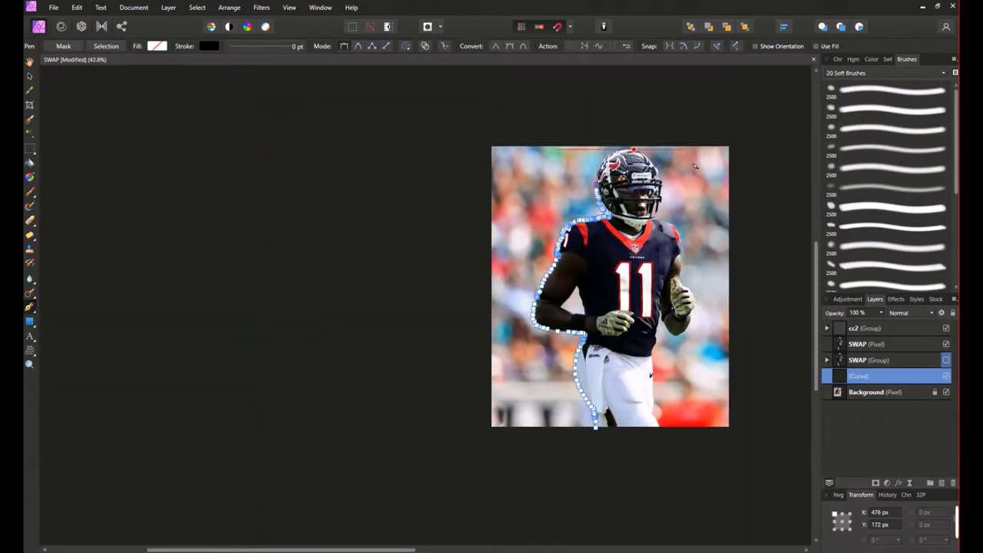
pyautogui.scroll(4, 421, 153)
pyautogui.scroll(2, 421, 153)
pyautogui.scroll(1, 421, 153)
pyautogui.scroll(-5, 421, 153)
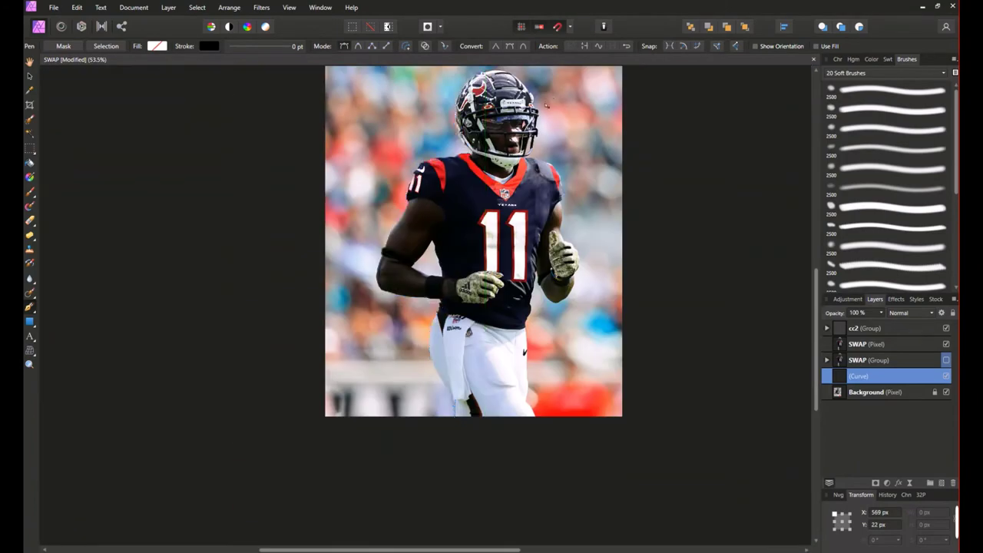
pyautogui.scroll(3, 519, 184)
pyautogui.scroll(1, 519, 183)
pyautogui.scroll(-2, 692, 253)
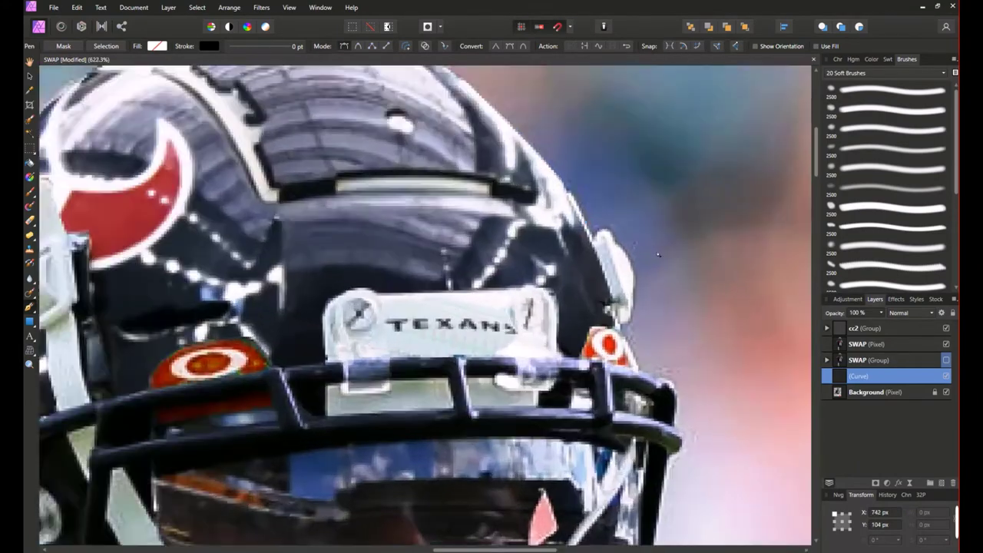
pyautogui.scroll(1, 584, 231)
pyautogui.scroll(-3, 575, 212)
pyautogui.scroll(4, 603, 327)
pyautogui.scroll(-5, 603, 327)
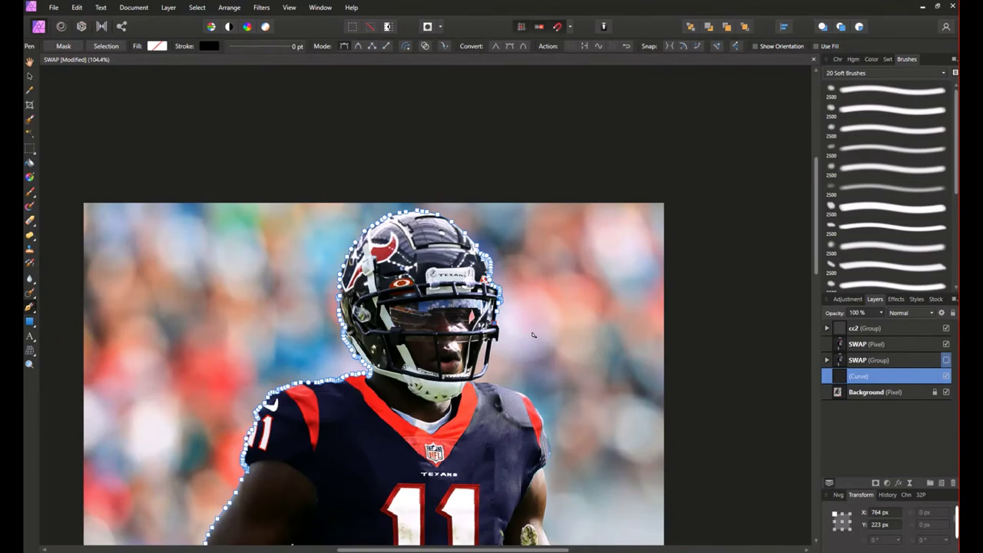
pyautogui.scroll(4, 534, 335)
pyautogui.scroll(-1, 430, 483)
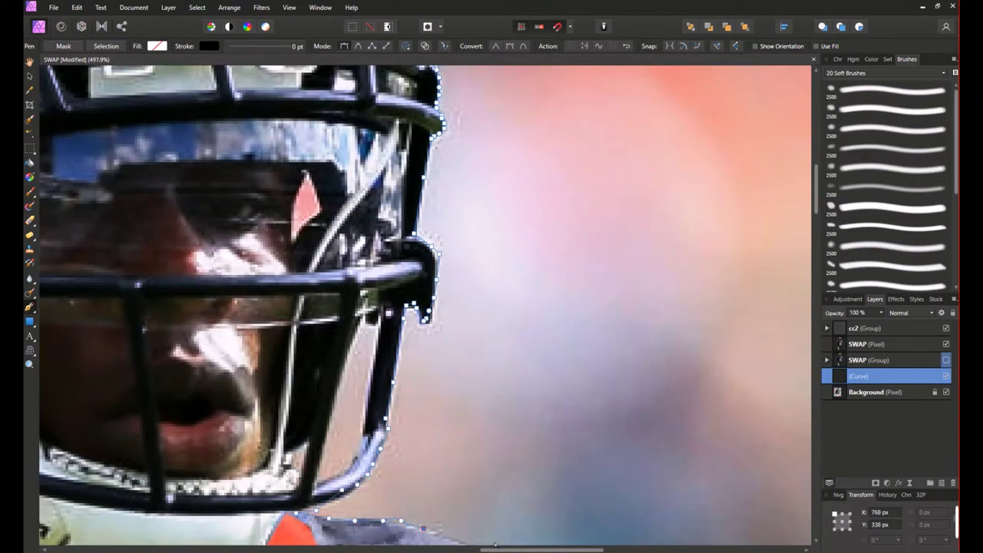
pyautogui.scroll(-3, 453, 384)
pyautogui.scroll(-1, 500, 450)
pyautogui.scroll(-1, 500, 438)
pyautogui.scroll(-1, 507, 347)
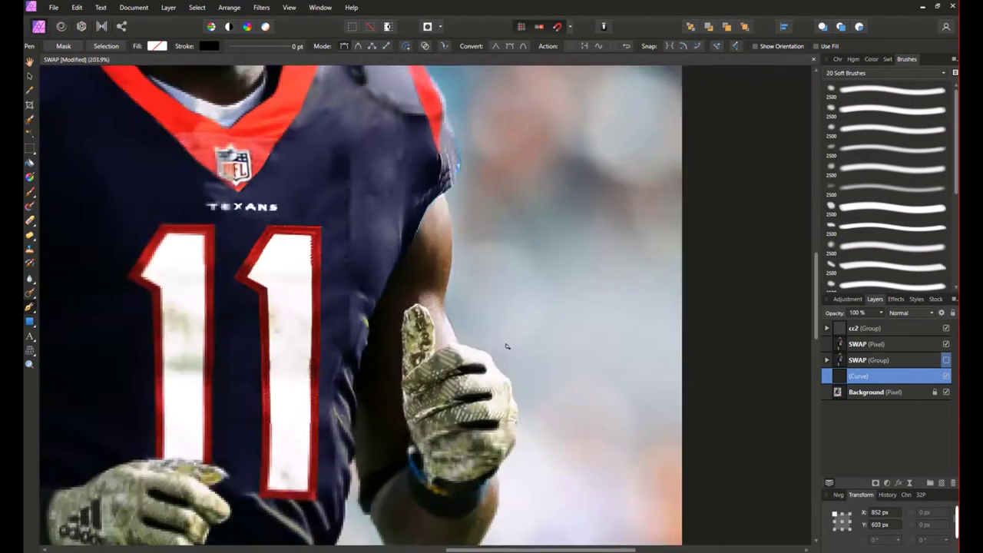
pyautogui.scroll(-5, 503, 164)
pyautogui.scroll(3, 490, 200)
pyautogui.scroll(2, 428, 225)
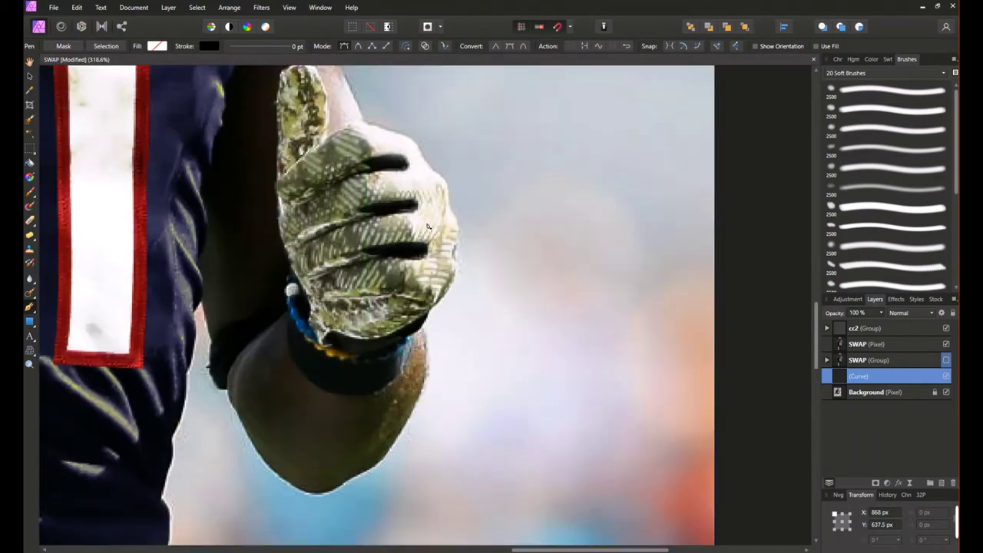
pyautogui.scroll(-2, 375, 172)
pyautogui.scroll(-3, 408, 332)
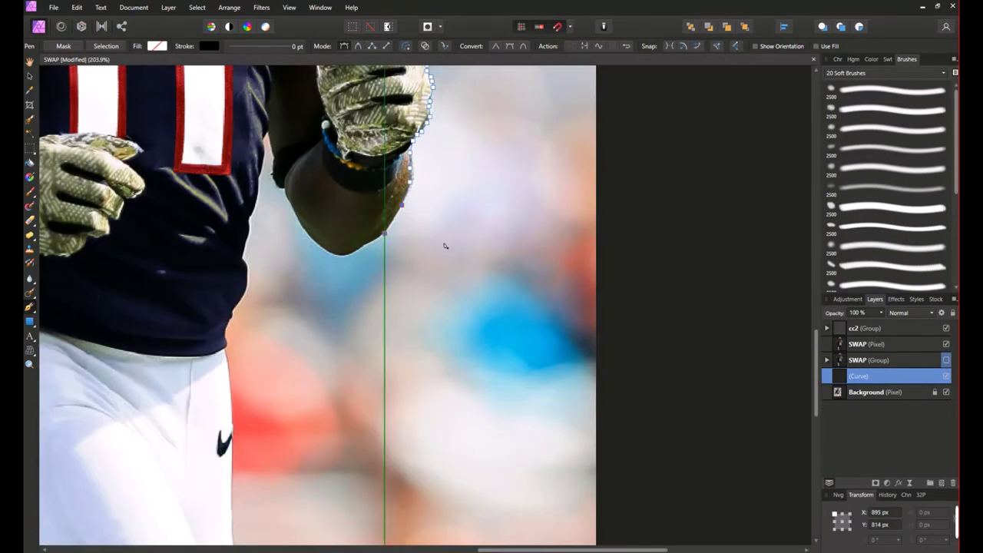
pyautogui.scroll(3, 384, 230)
pyautogui.scroll(1, 358, 172)
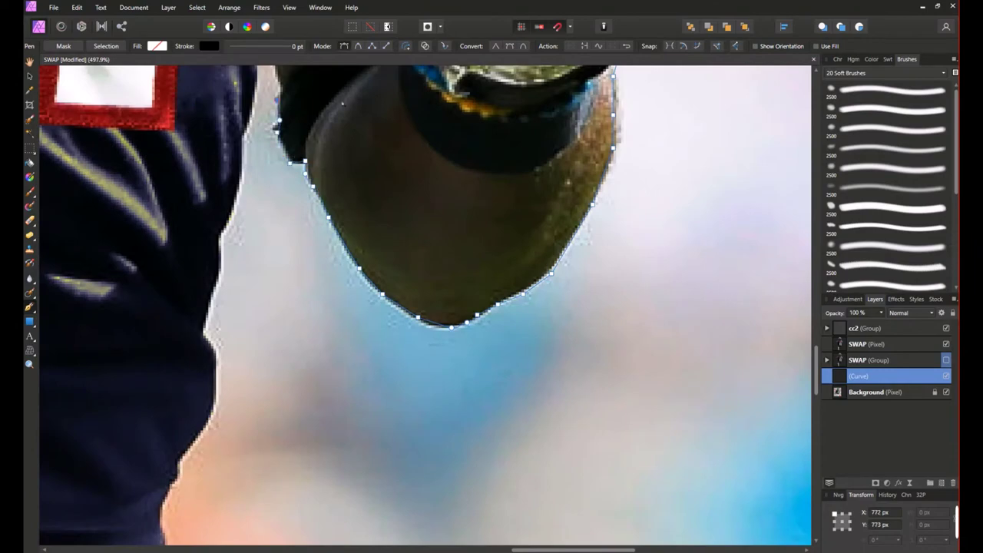
pyautogui.scroll(-2, 343, 102)
pyautogui.scroll(-4, 342, 153)
pyautogui.scroll(5, 346, 233)
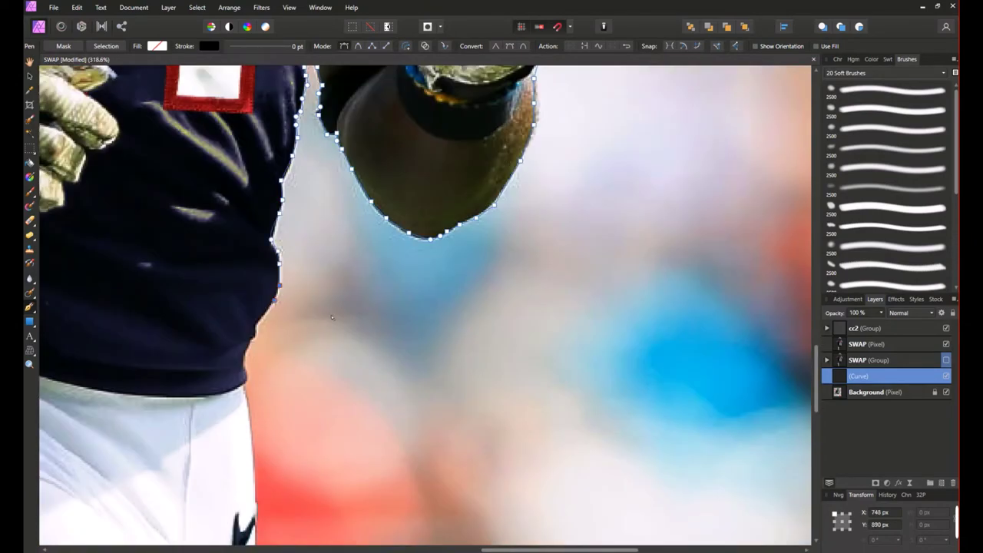
pyautogui.scroll(-2, 338, 292)
pyautogui.scroll(-4, 351, 259)
pyautogui.scroll(4, 348, 238)
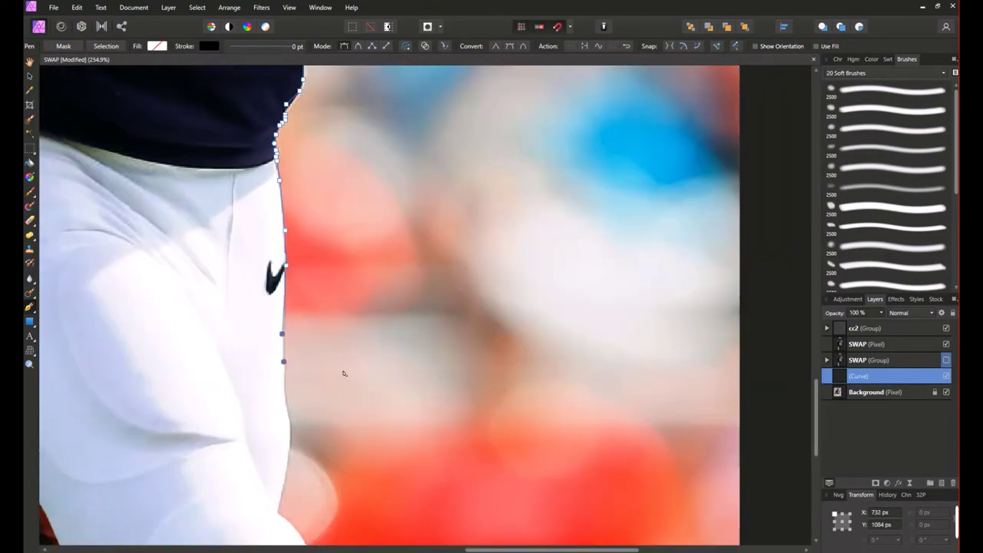
pyautogui.scroll(-2, 338, 377)
pyautogui.scroll(-2, 354, 351)
pyautogui.scroll(-4, 353, 351)
pyautogui.scroll(4, 285, 351)
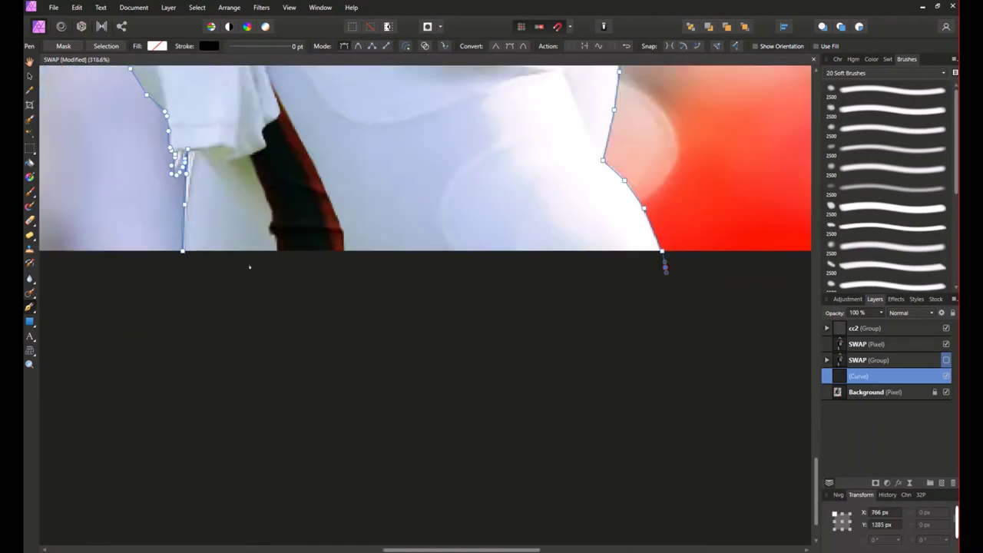
# - Merge the two cut-out layers into one layer named SWAP FINAL
pyautogui.scroll(-4, 746, 351)
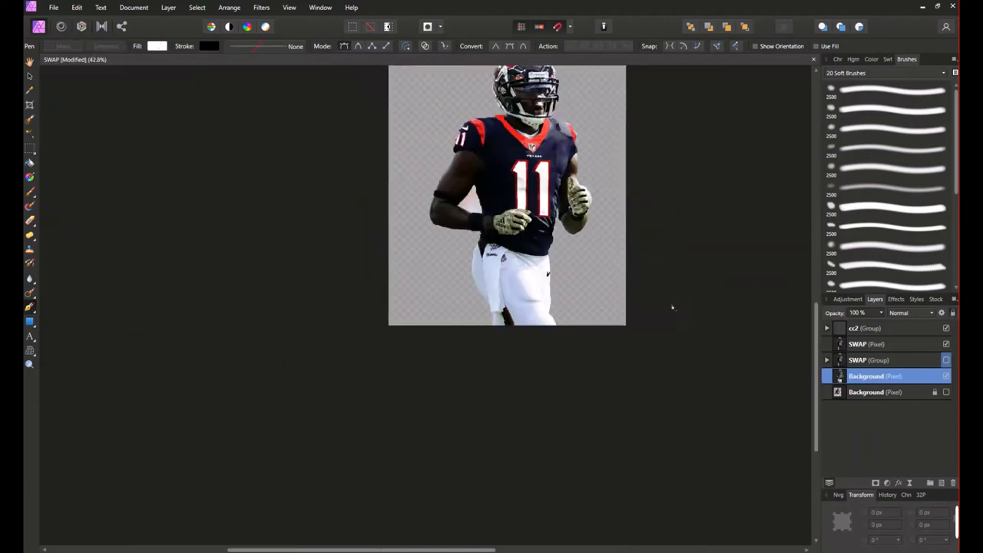
pyautogui.scroll(2, 673, 307)
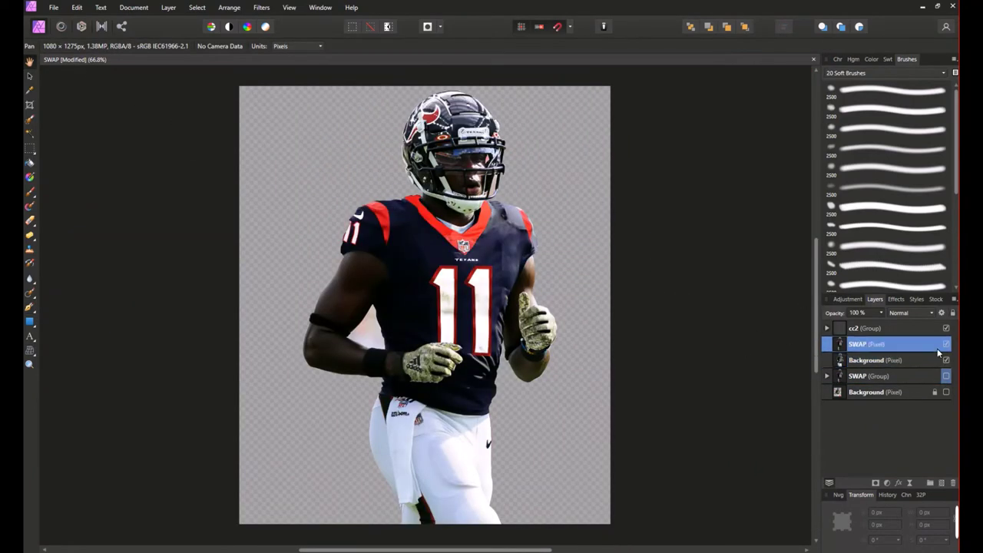
pyautogui.press('Delete')
pyautogui.write('FINAL')
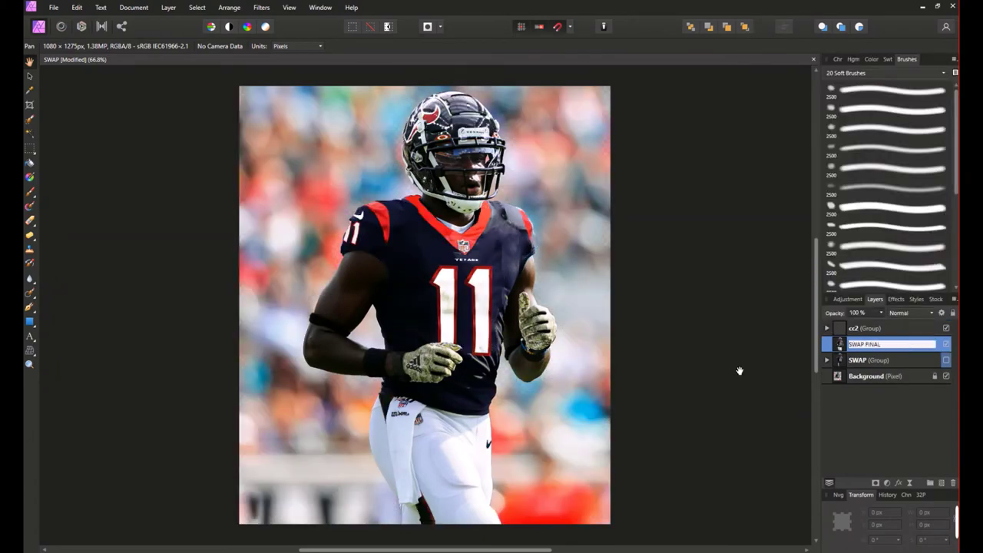
pyautogui.click(925, 380)
# - Rename the background photo layer to Background 1 and hide it
pyautogui.rightClick(929, 376)
pyautogui.click(860, 174)
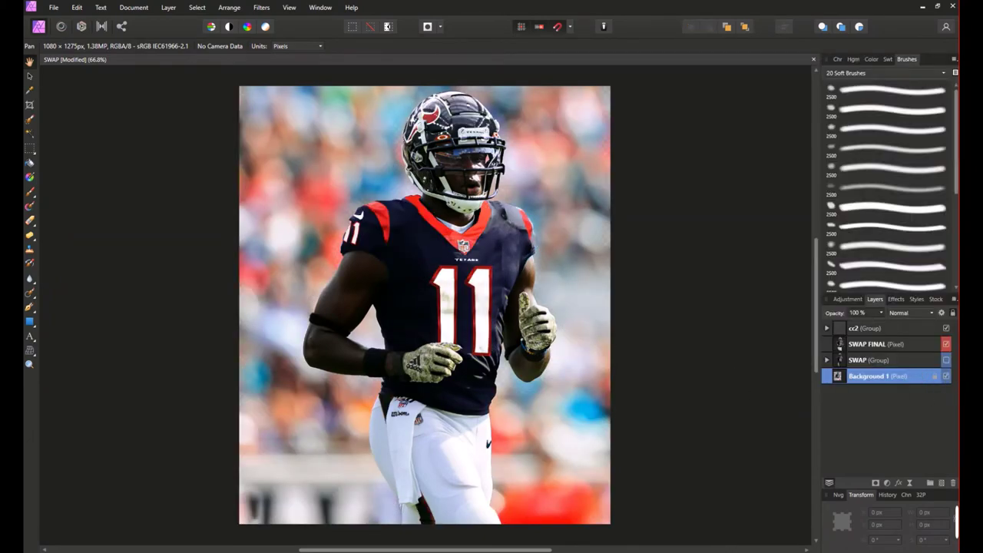
pyautogui.scroll(3, 534, 277)
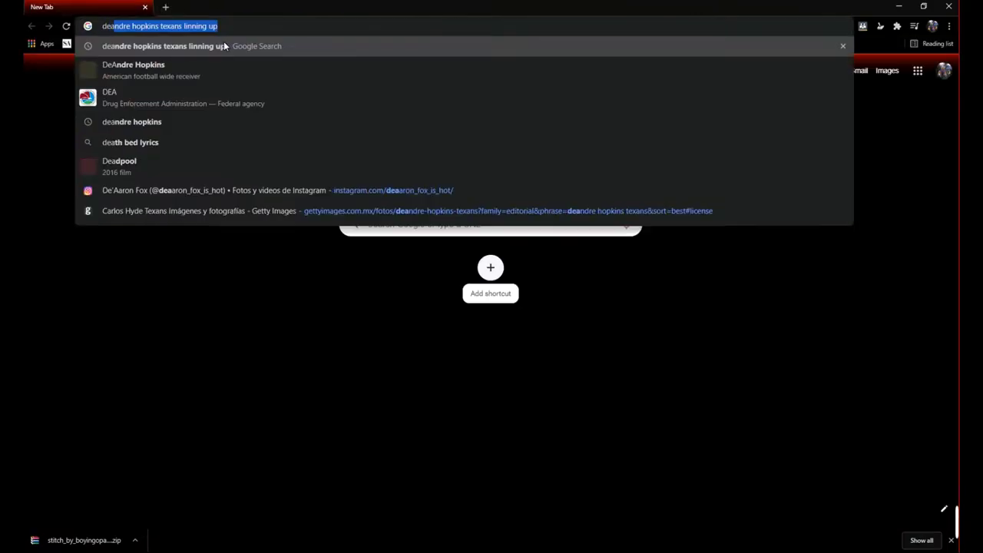
pyautogui.press('Return')
pyautogui.scroll(-5, 670, 308)
# - Search Getty Images for the receiver's name plus 'texans'
pyautogui.scroll(-5, 670, 308)
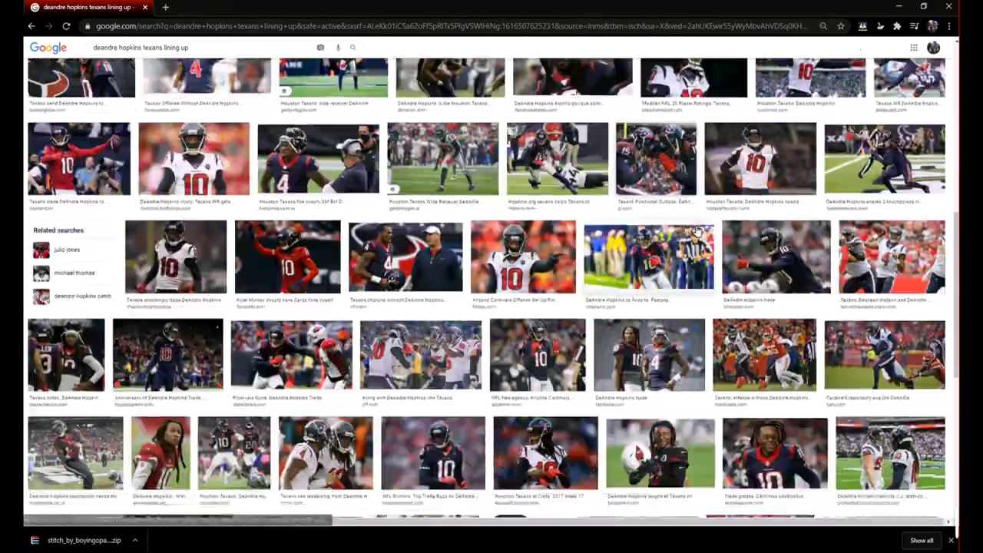
pyautogui.scroll(-5, 670, 309)
pyautogui.scroll(-5, 670, 308)
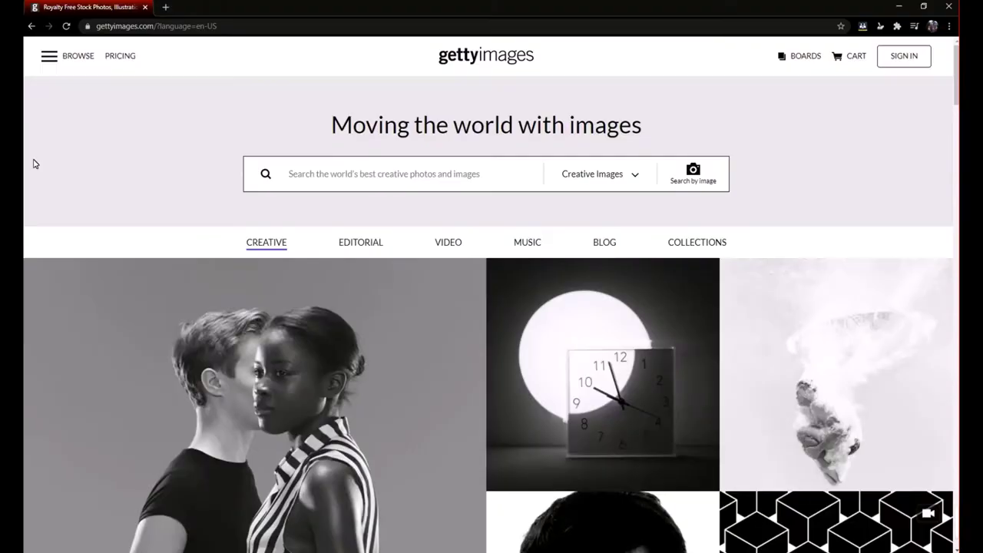
pyautogui.write('texans')
pyautogui.press('Return')
# - Browse the results and paste the copied #10 Hopkins photo as a new document
pyautogui.scroll(-10, 500, 317)
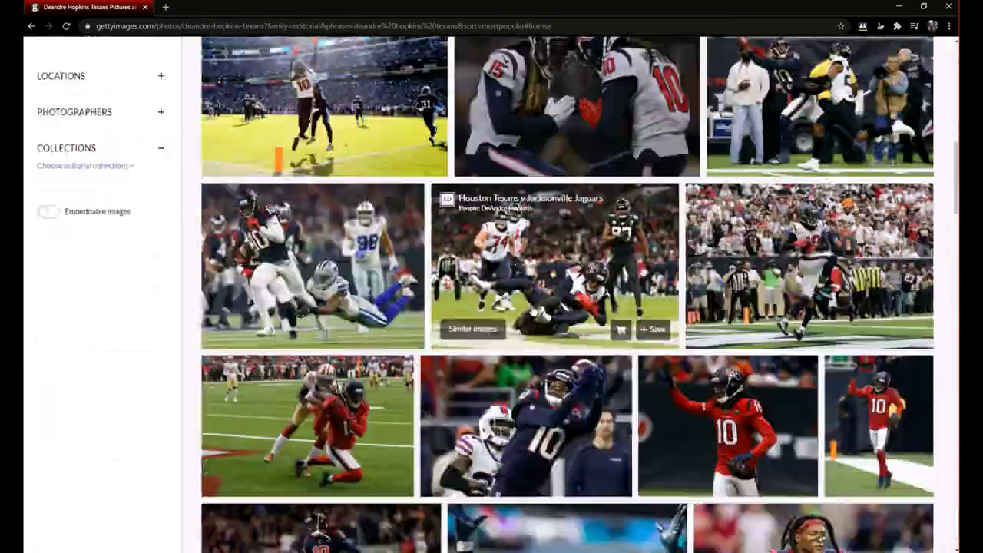
pyautogui.scroll(-5, 501, 318)
pyautogui.scroll(-5, 501, 317)
pyautogui.scroll(-5, 500, 317)
pyautogui.scroll(-5, 501, 317)
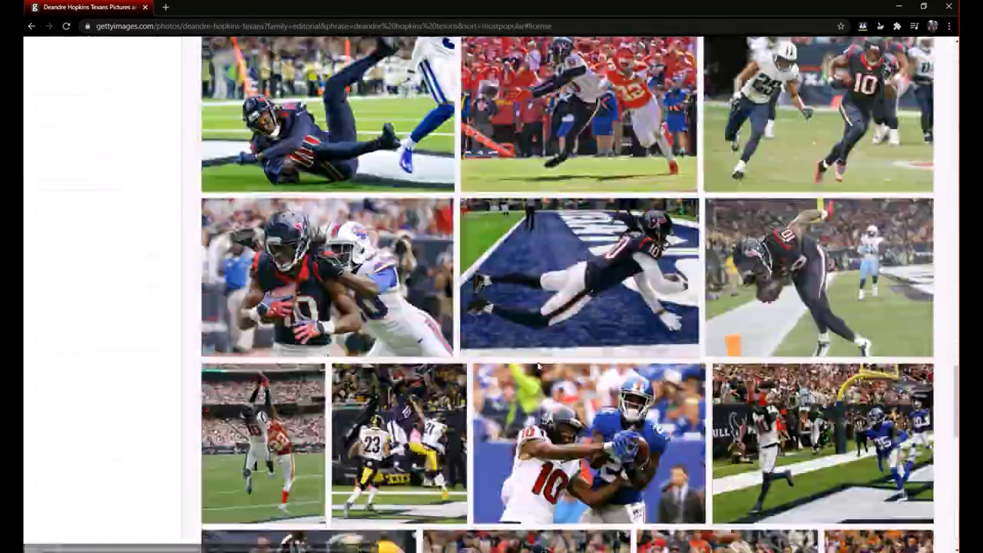
pyautogui.scroll(-5, 501, 317)
pyautogui.scroll(-5, 501, 317)
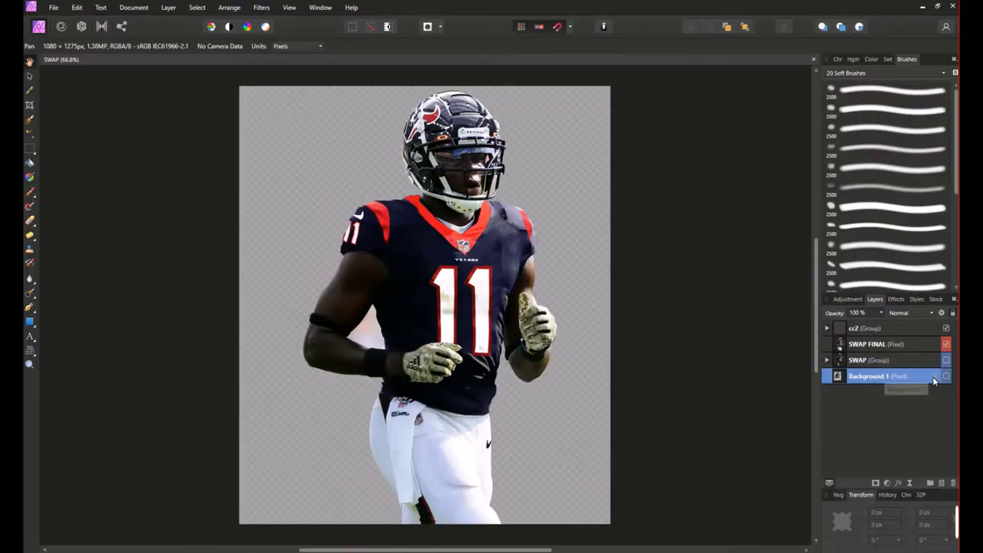
pyautogui.hotkey('ctrl', 'v')
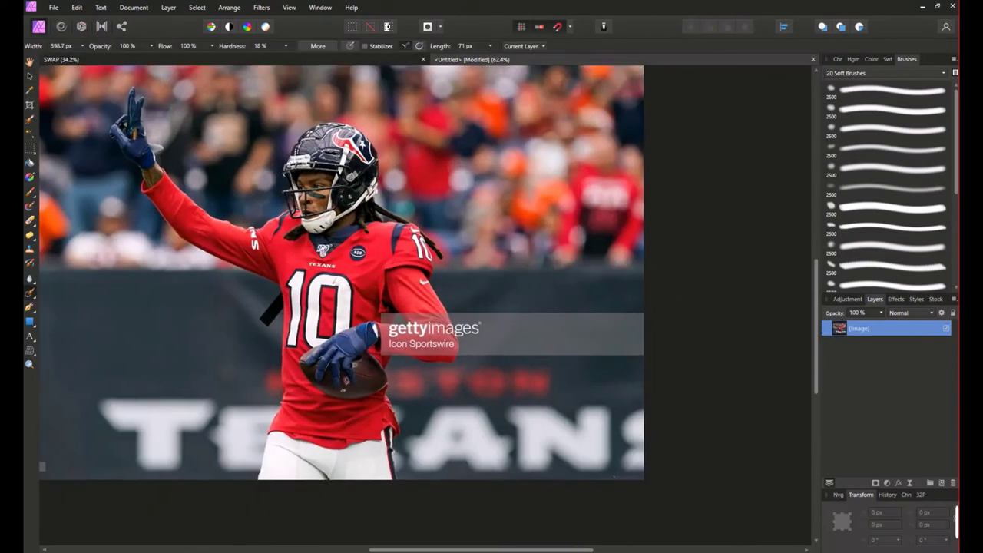
# - Inpaint the red #10 player and Getty watermark out of the photo, then start saving
pyautogui.moveTo(538, 338)
pyautogui.mouseDown()
pyautogui.moveTo(230, 292)
pyautogui.moveTo(330, 177)
pyautogui.moveTo(322, 430)
pyautogui.mouseUp()
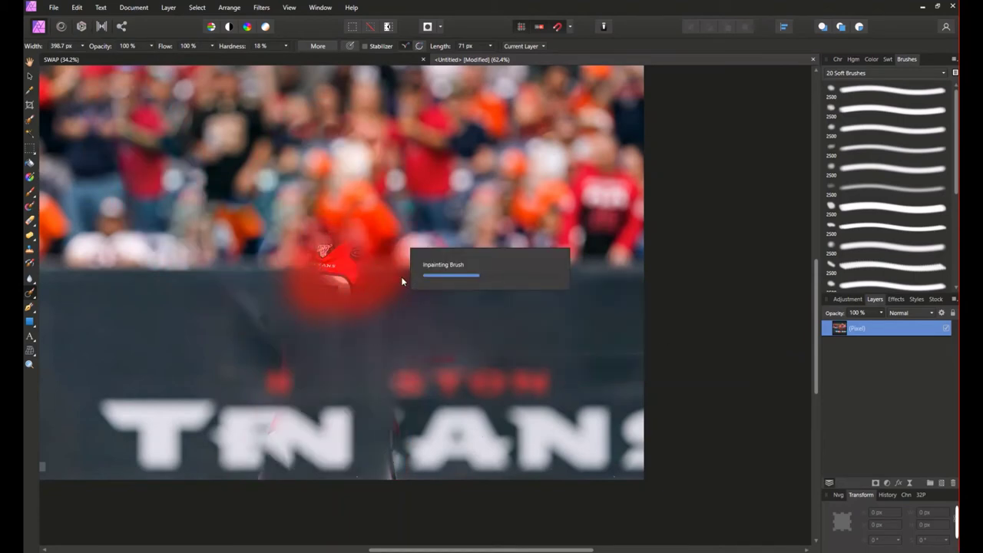
pyautogui.hotkey('ctrl', 's')
# - Save the cleaned stadium backdrop as HOP BG
pyautogui.scroll(-5, 345, 252)
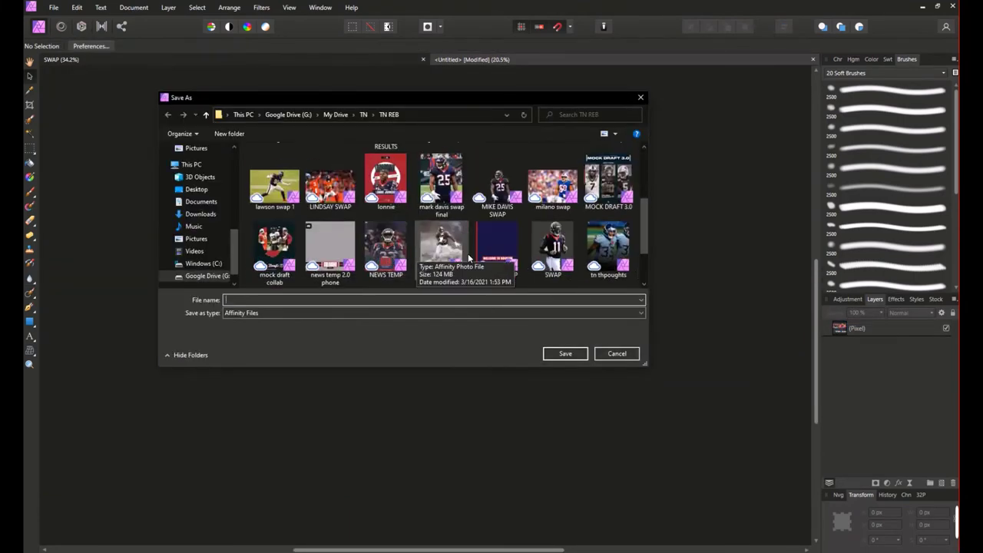
pyautogui.write('HOP BG')
pyautogui.press('Return')
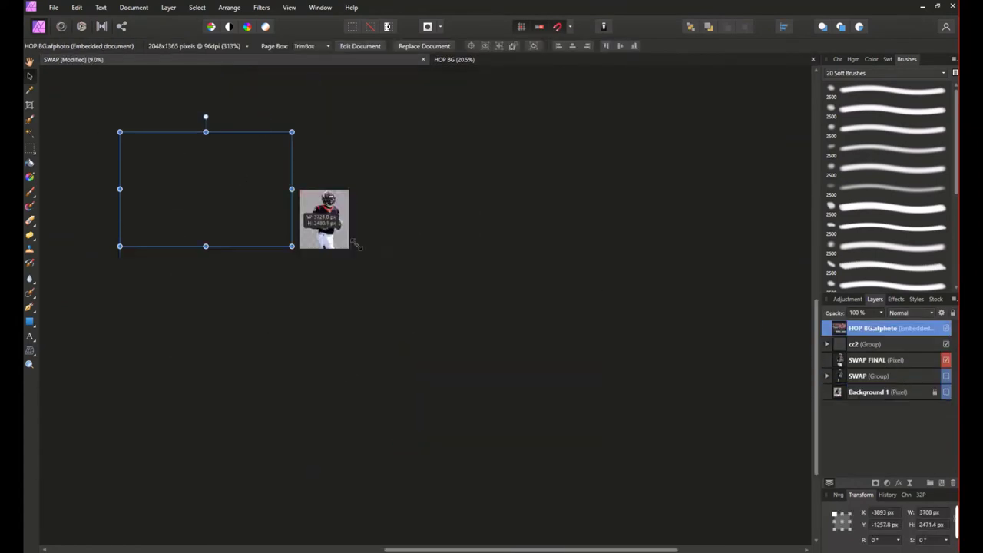
# - Place HOP BG behind the player in the SWAP document and set its height to 1275 px
pyautogui.moveTo(354, 371); pyautogui.dragTo(377, 193)
pyautogui.hotkey('ctrl', 'shift', '[')
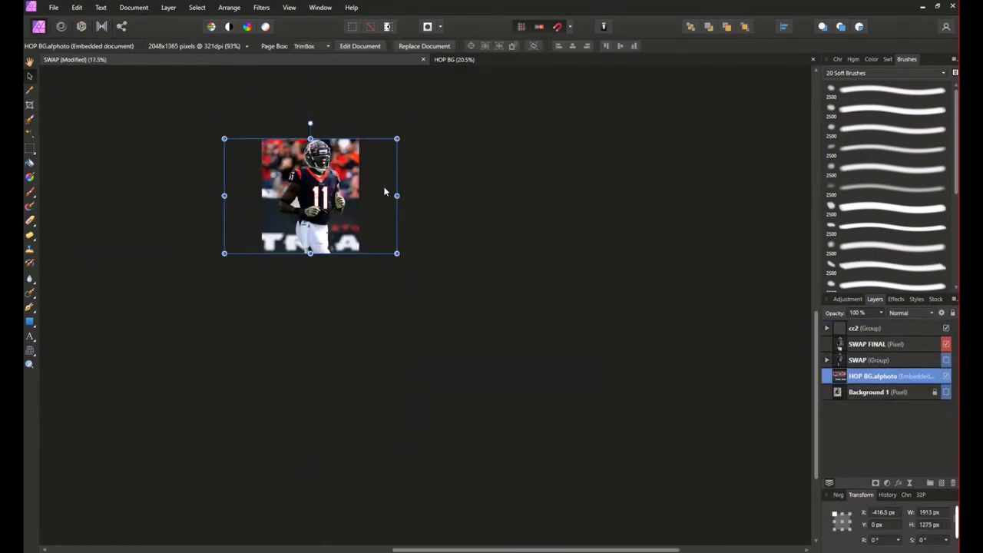
pyautogui.hotkey('ctrl', '0')
pyautogui.scroll(3, 596, 394)
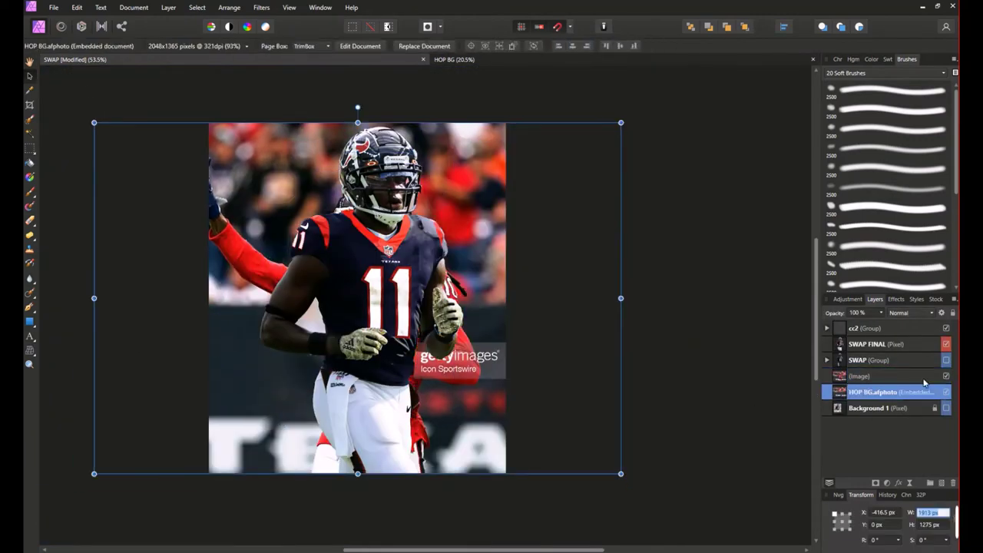
pyautogui.click(884, 376)
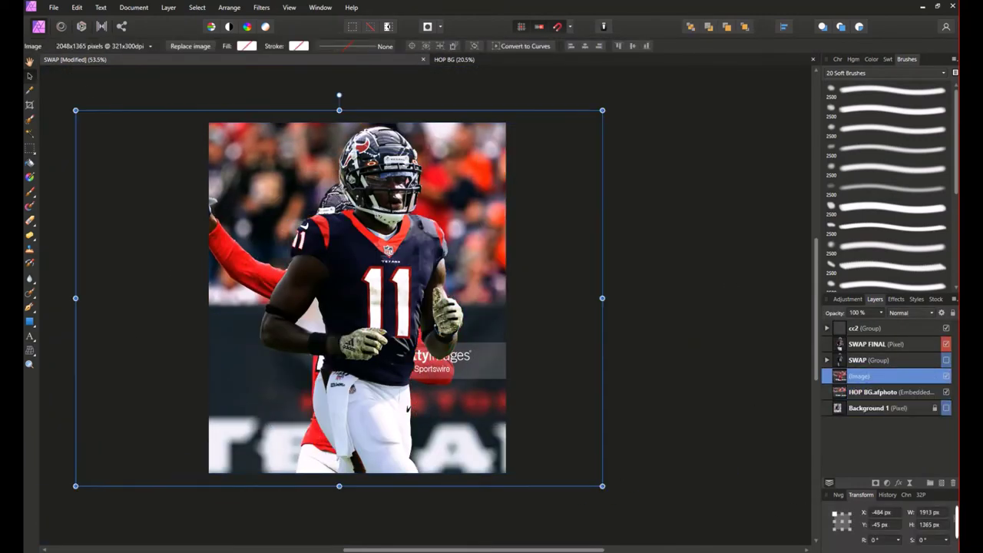
pyautogui.click(946, 525)
pyautogui.write('1275')
pyautogui.press('Return')
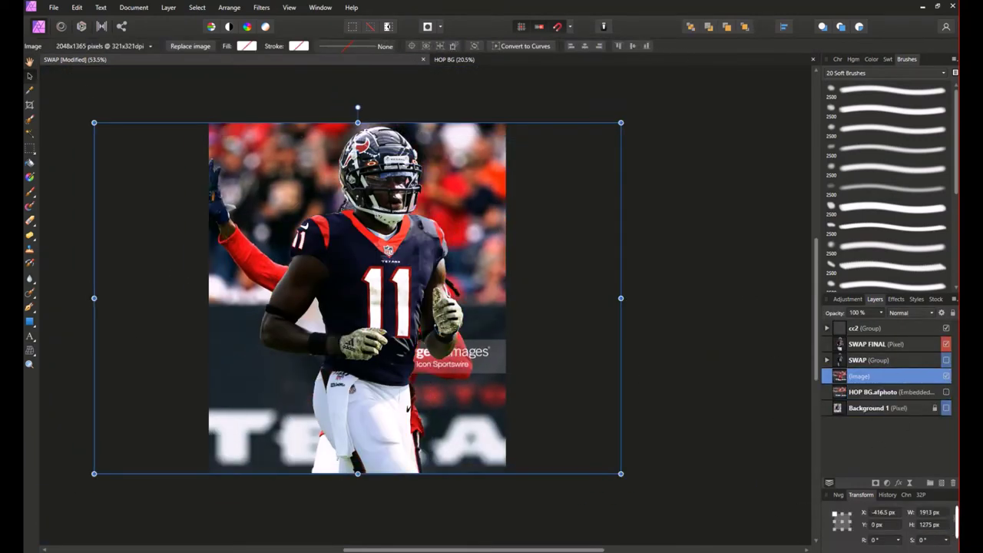
pyautogui.click(883, 392)
# - Search Getty for 'will full' Texans receiver photos and scroll the results
pyautogui.scroll(3, 327, 203)
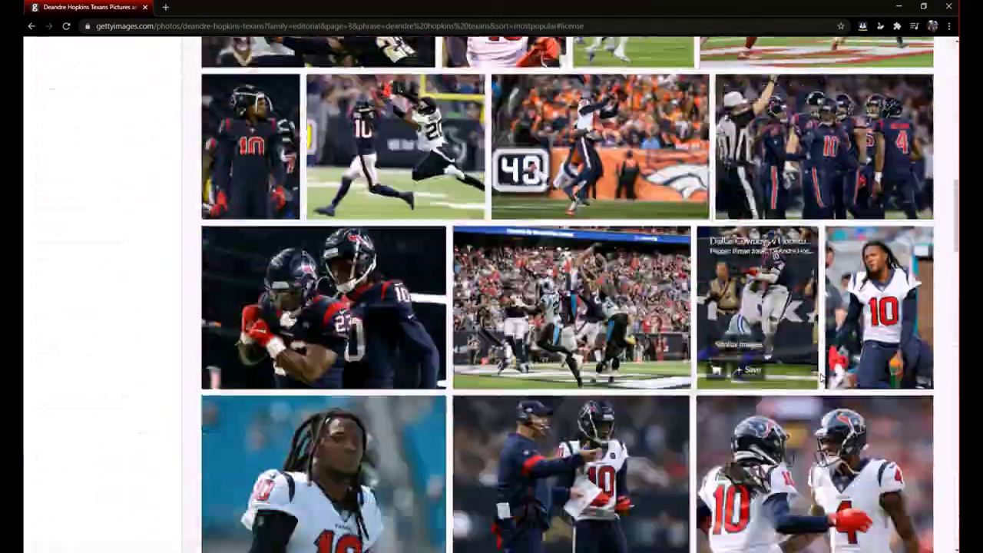
pyautogui.write('will full')
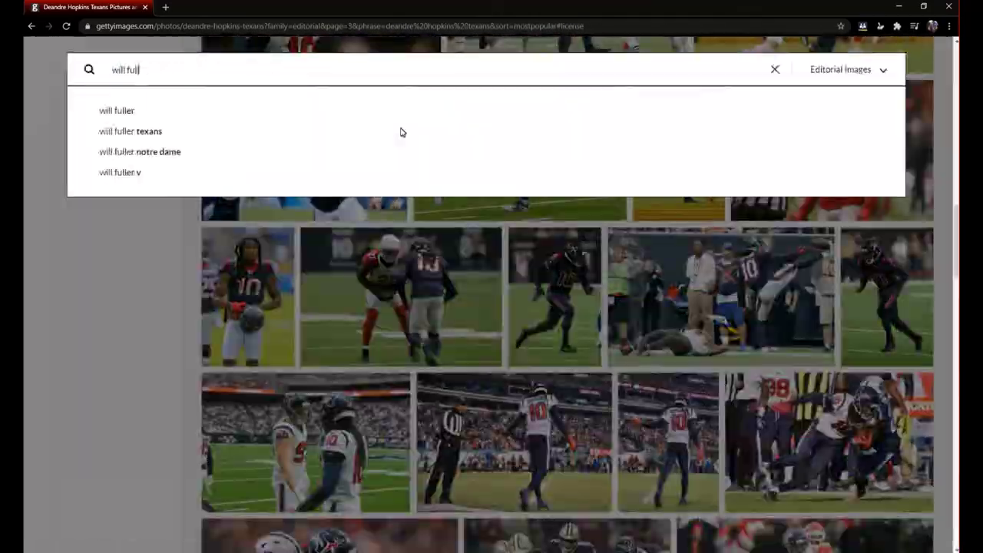
pyautogui.click(400, 132)
pyautogui.scroll(-5, 492, 307)
pyautogui.scroll(-5, 538, 292)
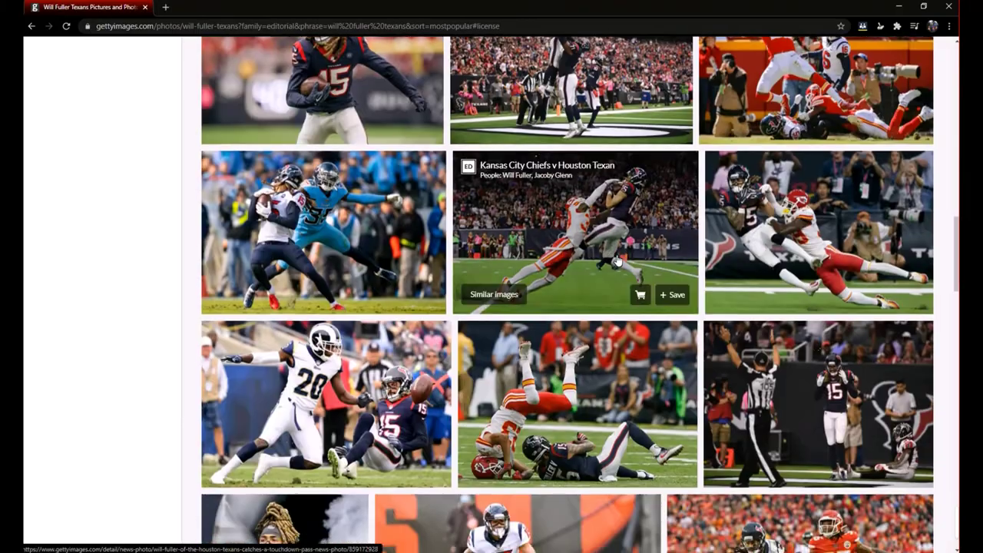
pyautogui.scroll(-5, 617, 261)
pyautogui.scroll(-5, 538, 324)
pyautogui.scroll(-4, 538, 324)
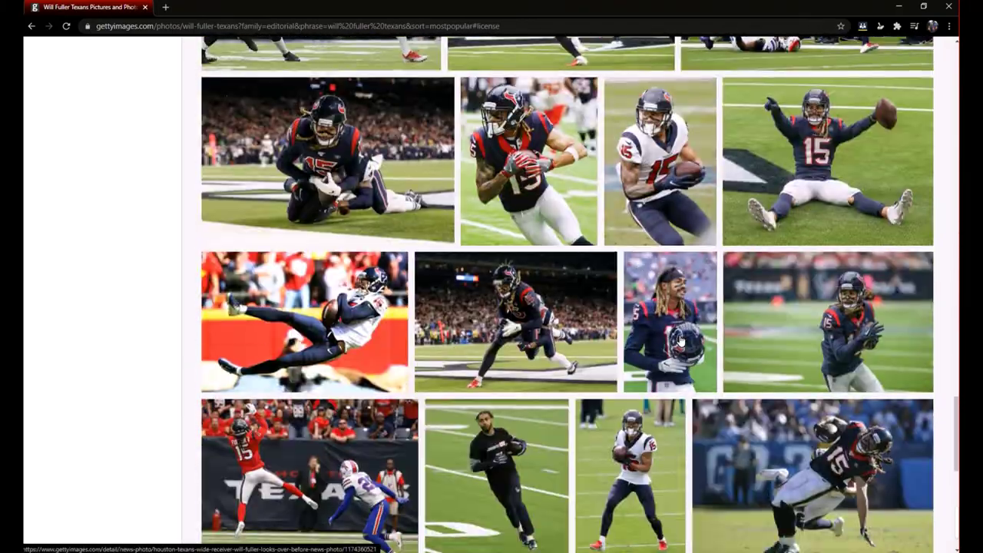
pyautogui.scroll(-10, 695, 354)
# - Page through several more result pages looking for a packed-stadium shot
pyautogui.click(611, 438)
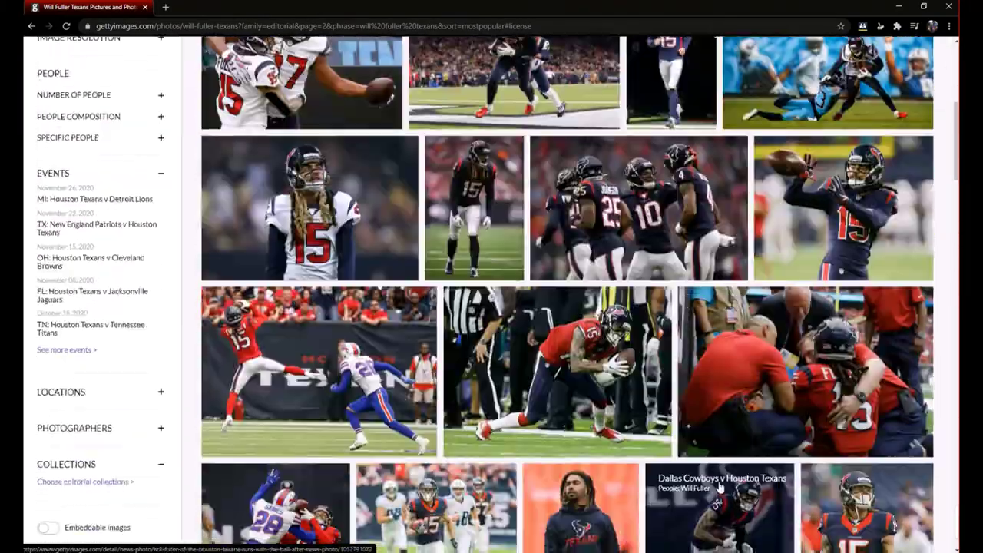
pyautogui.scroll(-5, 540, 451)
pyautogui.scroll(-5, 540, 452)
pyautogui.scroll(-10, 540, 451)
pyautogui.click(696, 465)
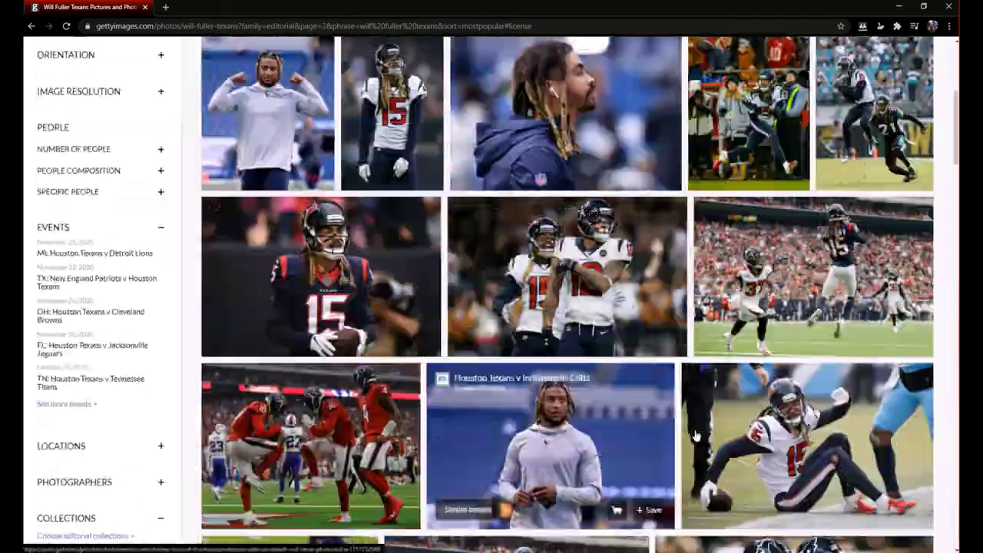
pyautogui.scroll(-5, 695, 464)
pyautogui.scroll(-5, 695, 465)
pyautogui.scroll(-10, 680, 443)
pyautogui.click(679, 434)
pyautogui.scroll(-5, 678, 426)
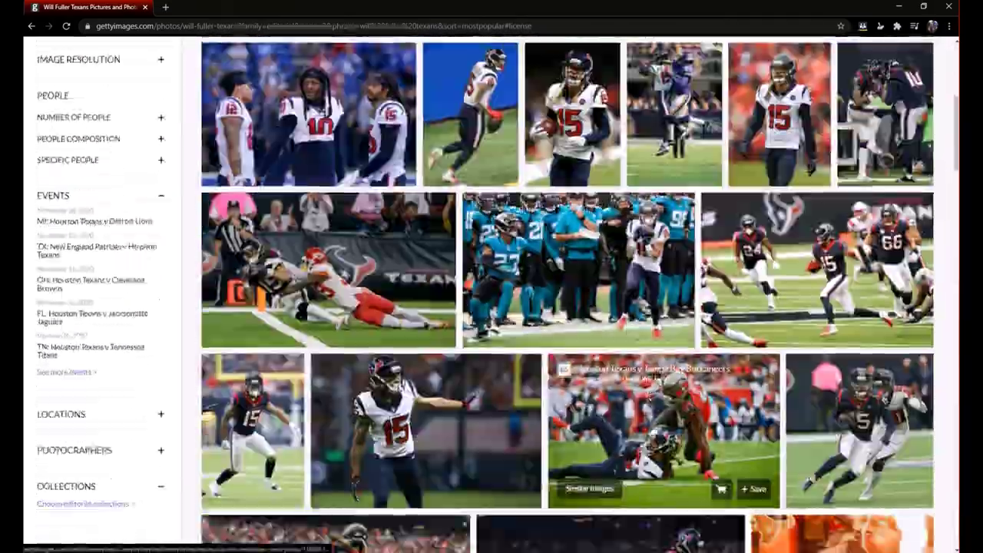
pyautogui.scroll(-5, 679, 427)
pyautogui.scroll(-3, 678, 425)
pyautogui.scroll(-5, 678, 425)
pyautogui.scroll(-5, 678, 425)
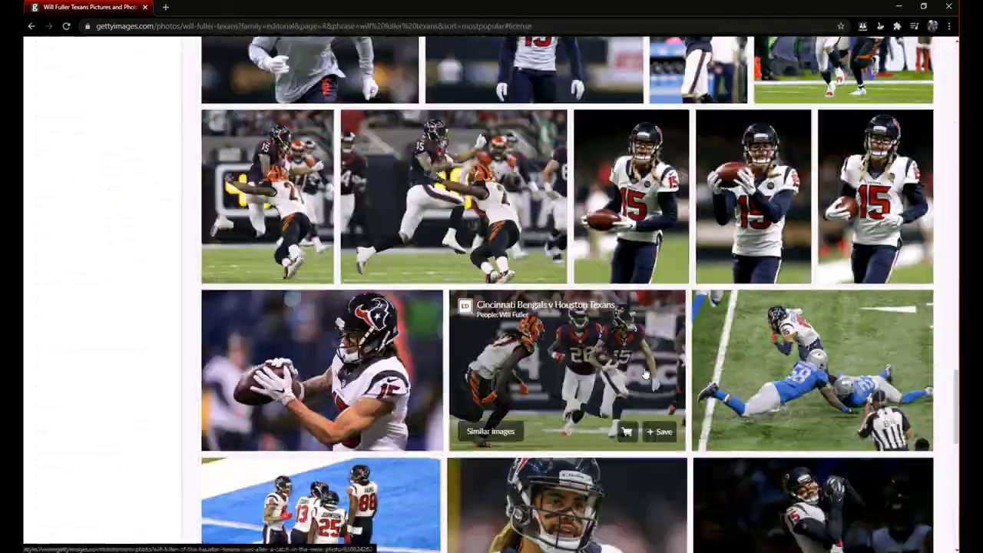
# - Open the full-stadium Texans #15 photo and shift it sideways behind the player
pyautogui.click(680, 430)
pyautogui.scroll(-5, 728, 384)
pyautogui.scroll(-5, 728, 384)
pyautogui.click(728, 361)
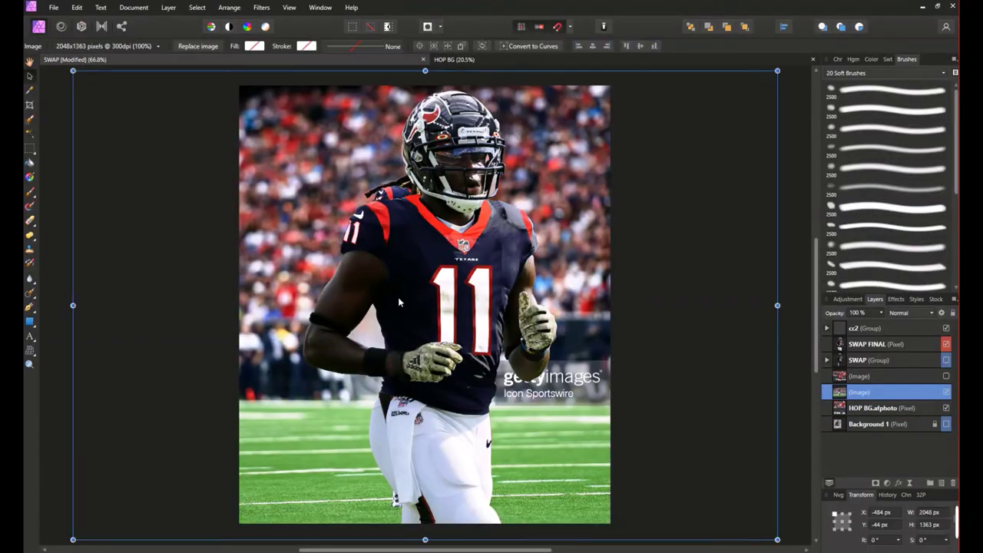
pyautogui.moveTo(398, 302); pyautogui.dragTo(446, 302)
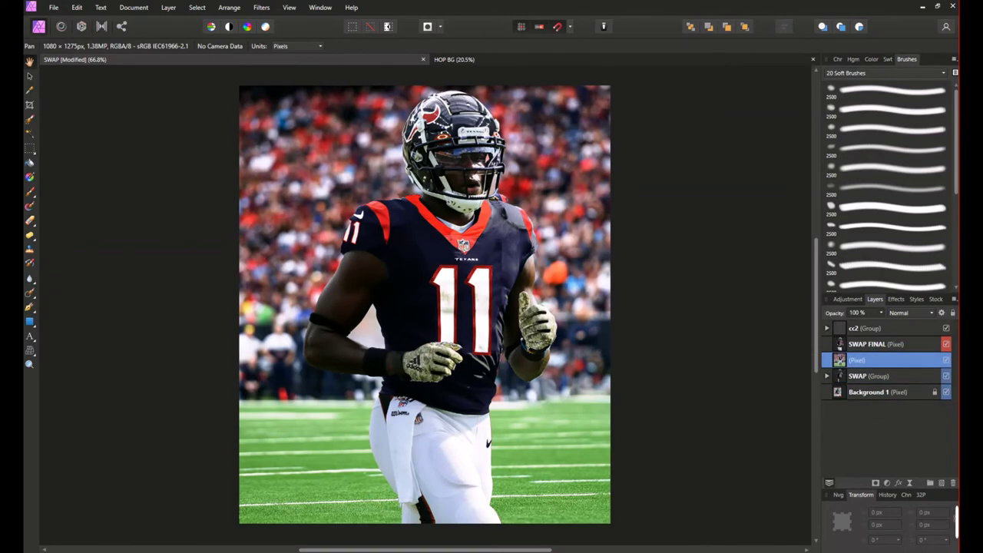
# - Rename the new backdrop layer to Background FINAL and duplicate the SWAP FINAL player layer
pyautogui.rightClick(868, 360)
pyautogui.click(899, 345)
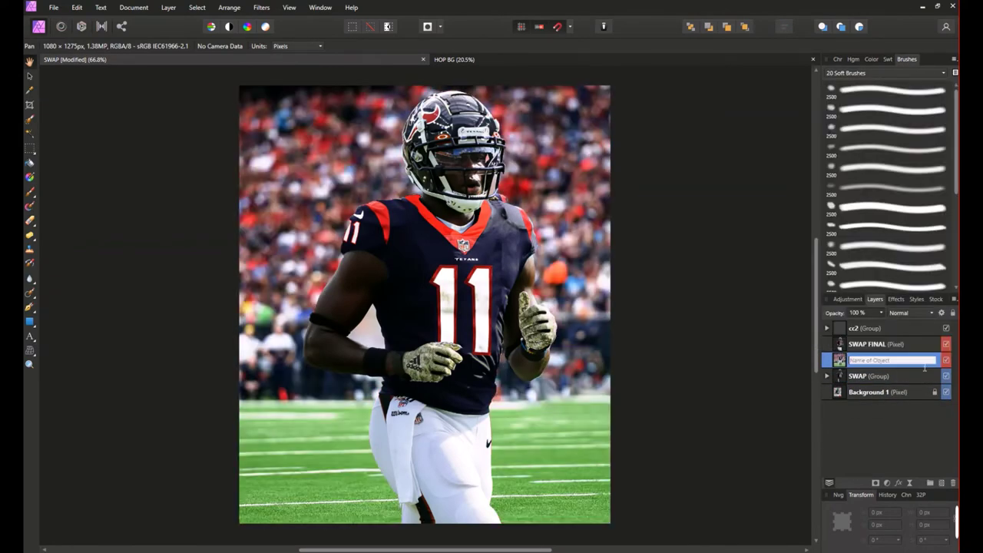
pyautogui.write('Background FINAL')
pyautogui.hotkey('ctrl', 'j')
pyautogui.click(922, 384)
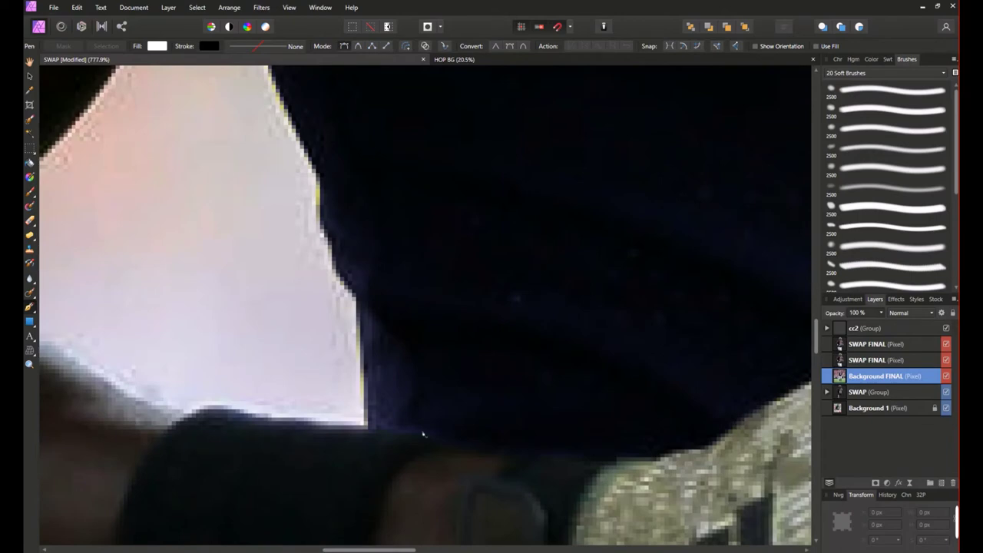
# - Trace the player's cut-out edges with the Pen tool and merge the two SWAP FINAL layers
pyautogui.scroll(2, 424, 223)
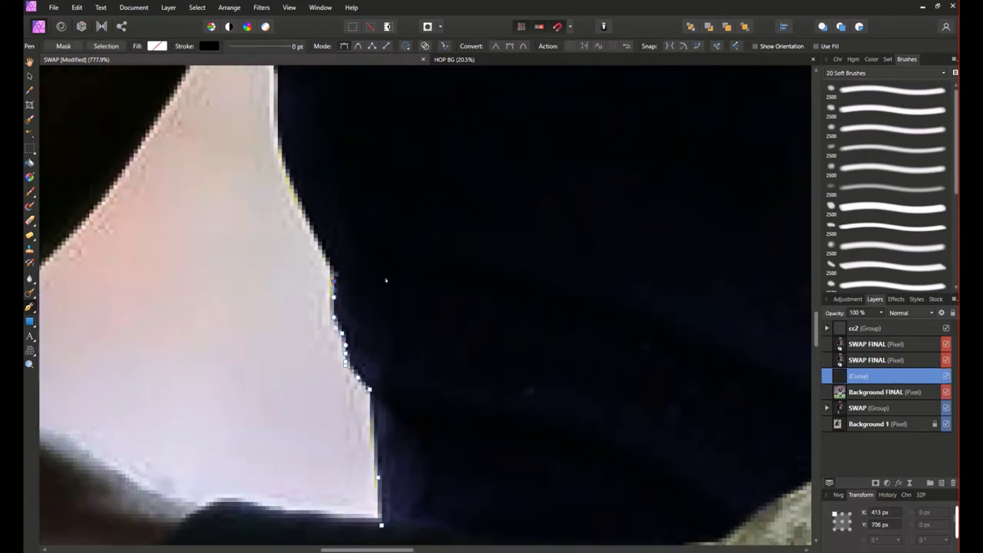
pyautogui.scroll(2, 386, 279)
pyautogui.hscroll(-3, 296, 82)
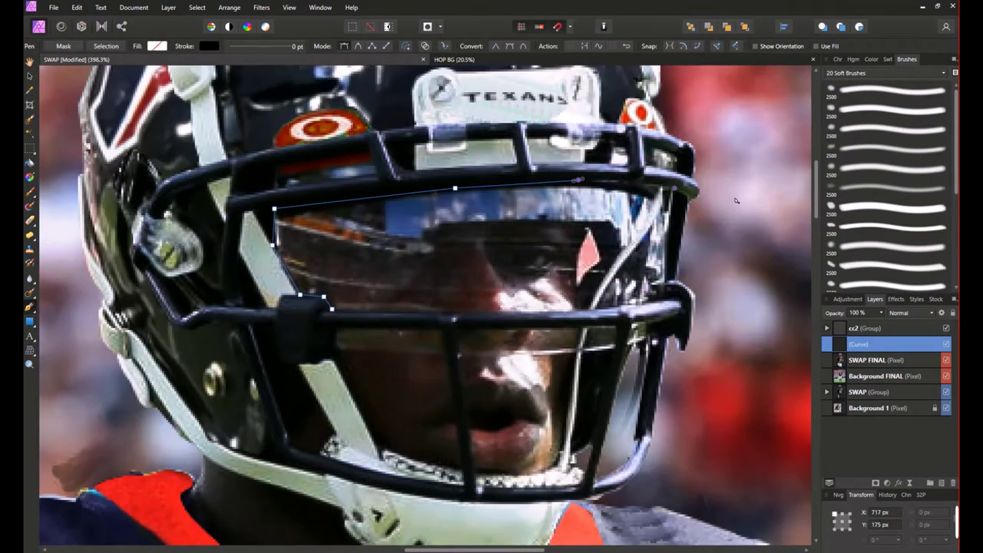
pyautogui.click(91, 97)
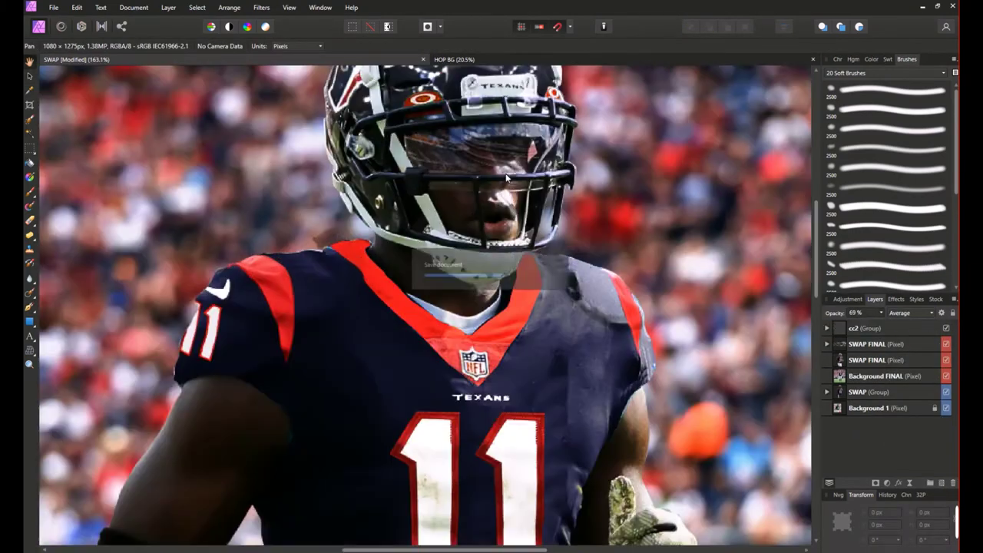
pyautogui.hotkey('ctrl', 'e')
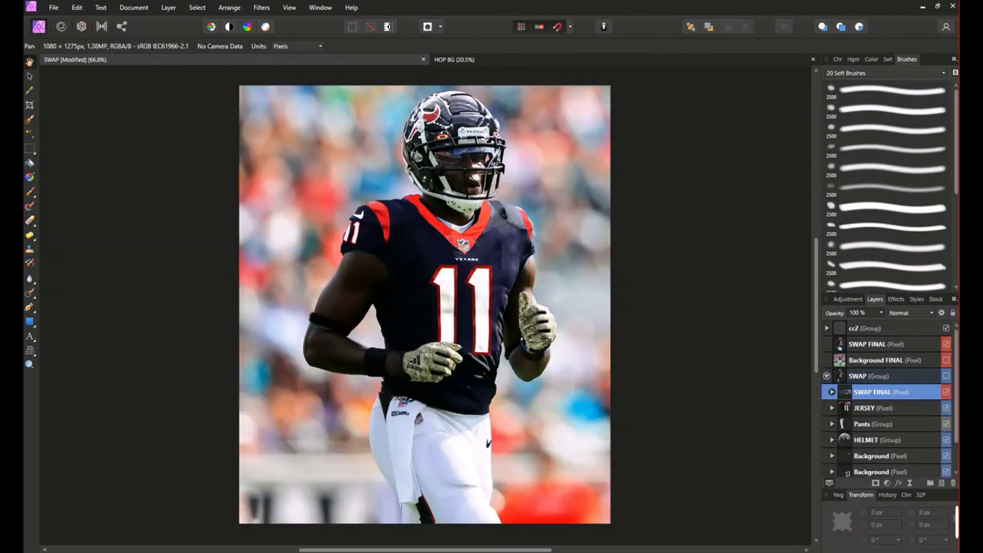
pyautogui.click(914, 395)
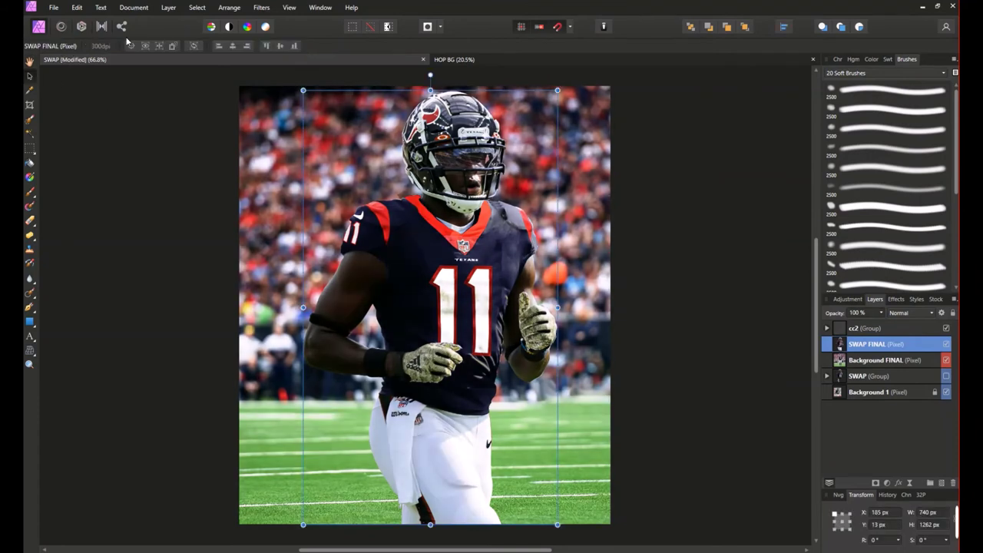
# - Enter the Develop persona, turn off white balance, and show the intensity waveform and focus scopes
pyautogui.hotkey('ctrl', '3')
pyautogui.scroll(5, 929, 262)
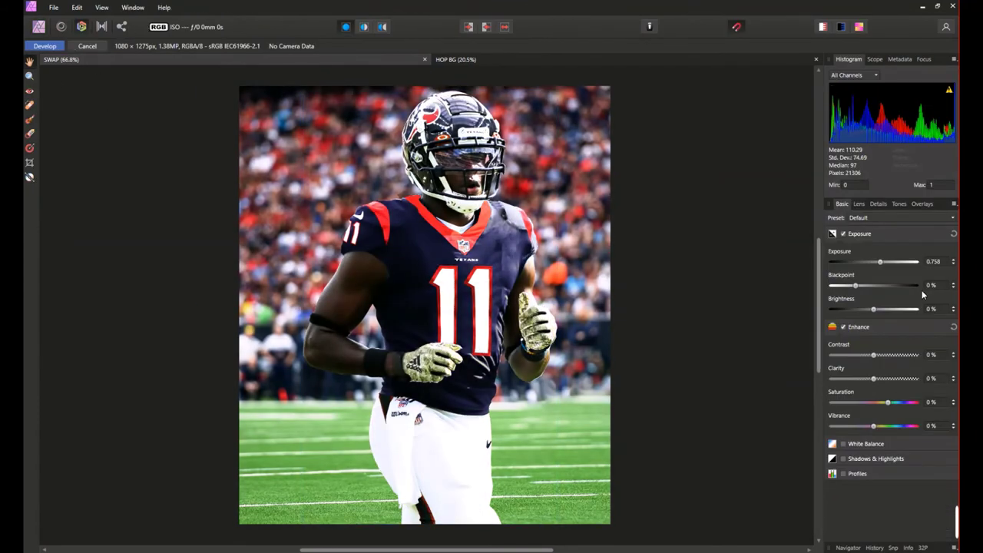
pyautogui.scroll(10, 931, 285)
pyautogui.scroll(-16, 930, 285)
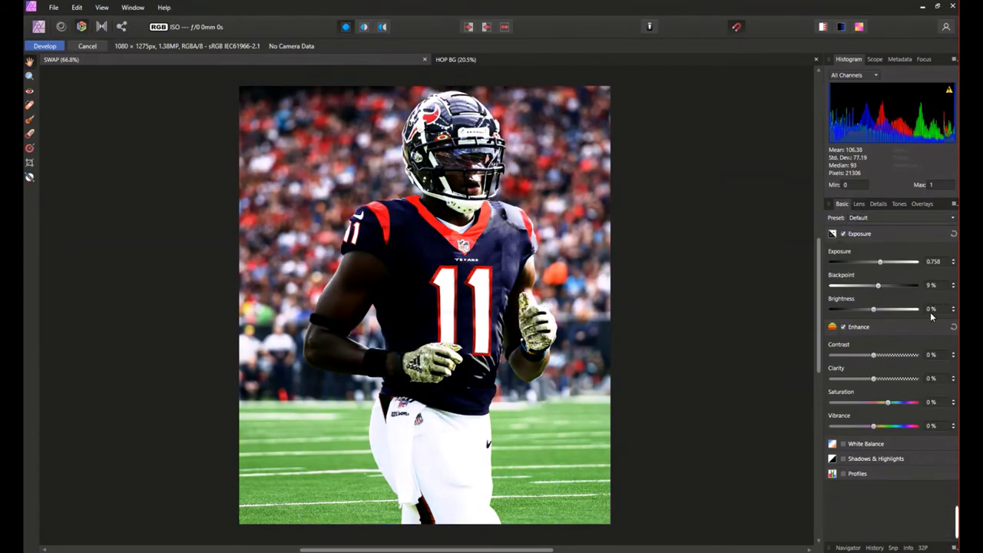
pyautogui.scroll(6, 931, 354)
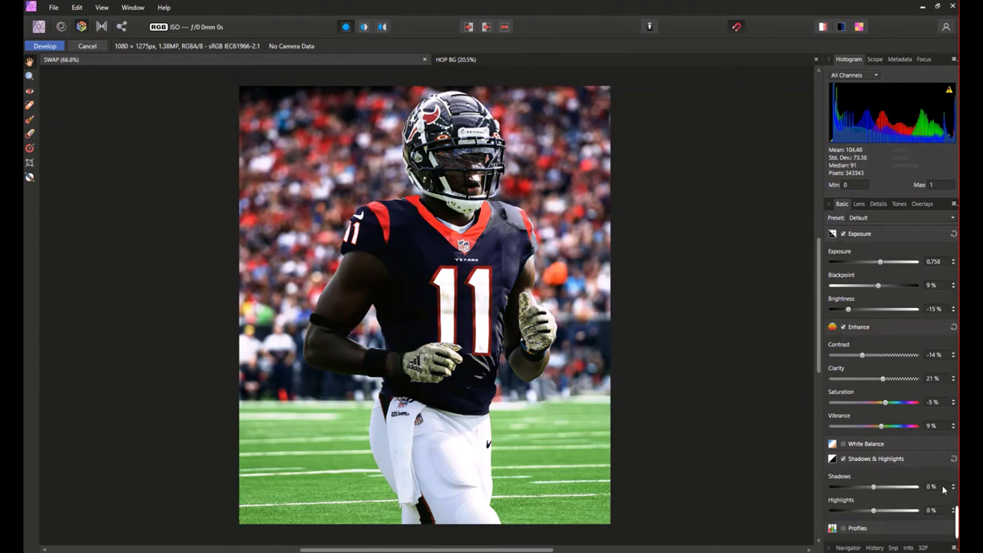
pyautogui.scroll(-3, 931, 486)
pyautogui.scroll(-20, 931, 511)
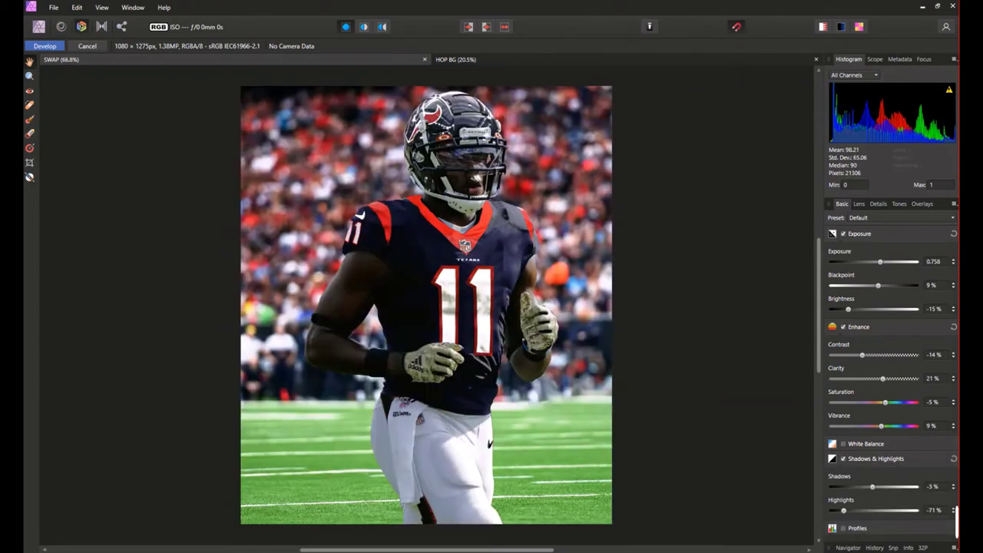
pyautogui.scroll(-3, 891, 530)
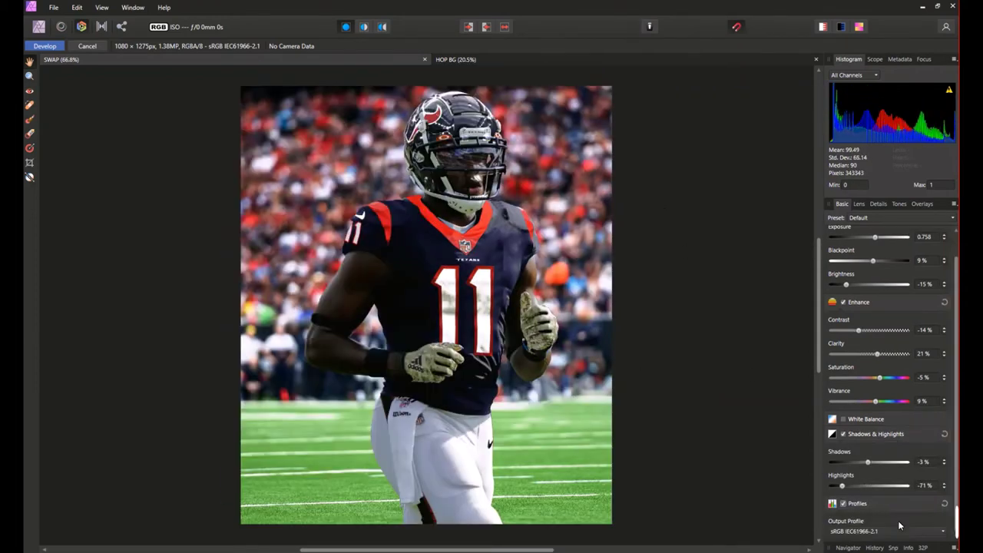
pyautogui.click(894, 422)
pyautogui.click(875, 59)
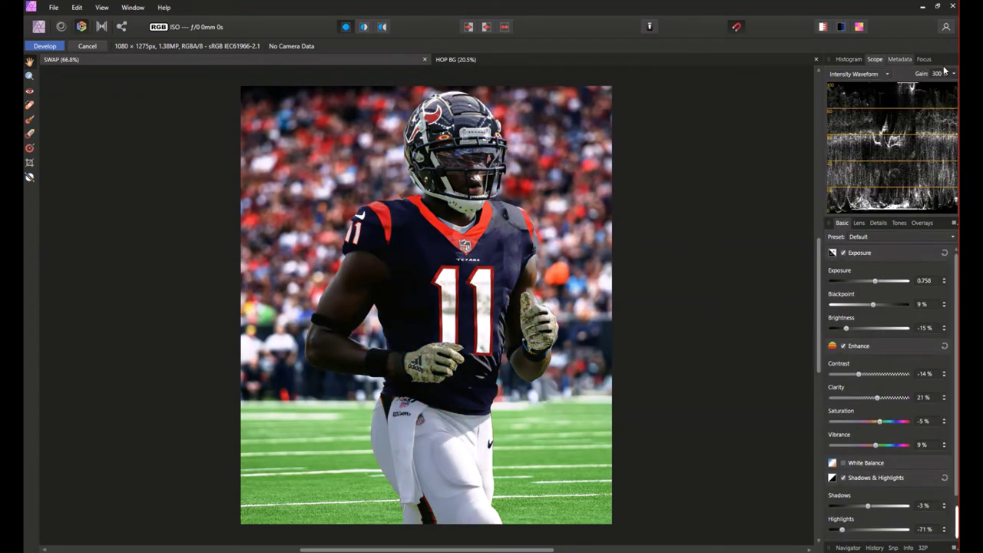
pyautogui.click(924, 59)
# - Set sharpening to 10%, enable added noise, tint highlights with split toning, add grain, and apply
pyautogui.click(859, 187)
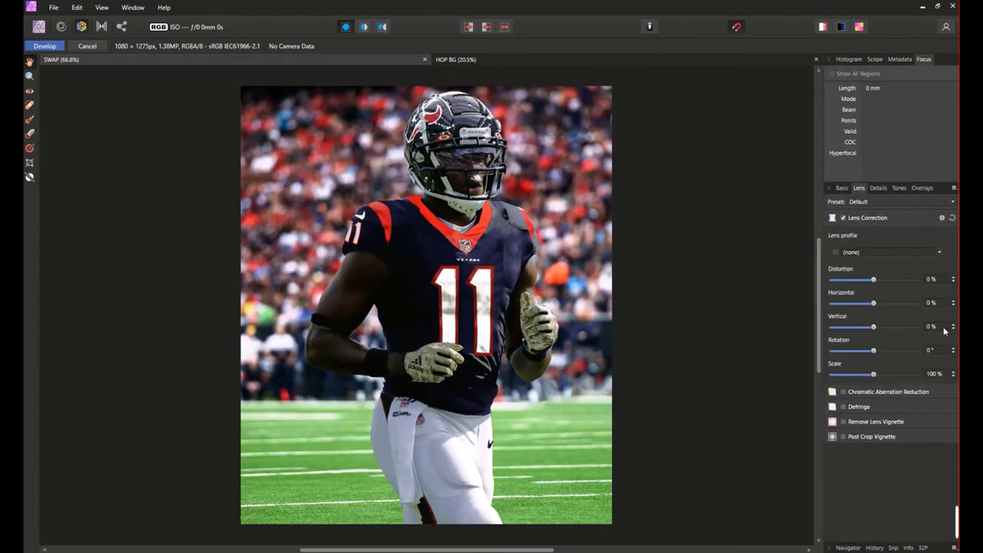
pyautogui.click(878, 188)
pyautogui.moveTo(916, 270); pyautogui.dragTo(841, 269)
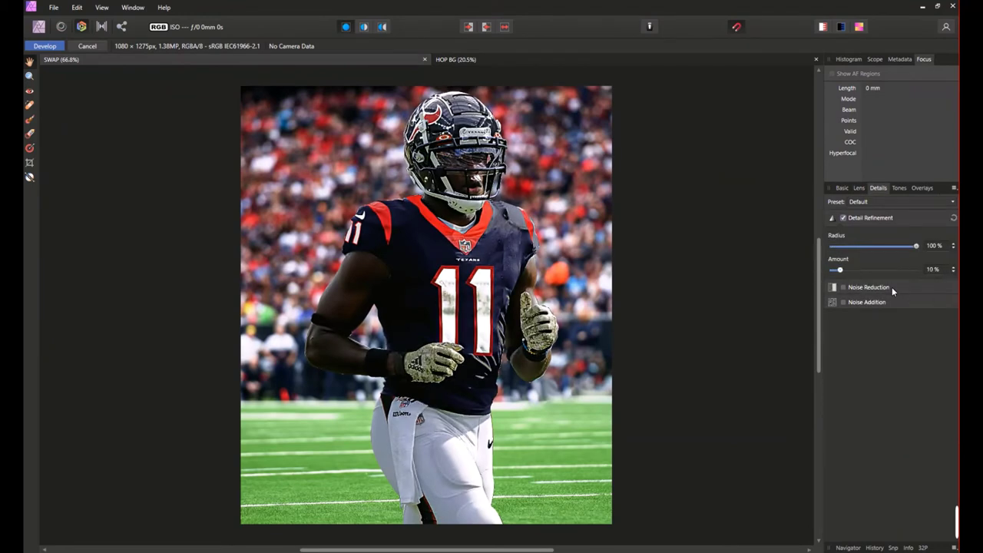
pyautogui.click(868, 287)
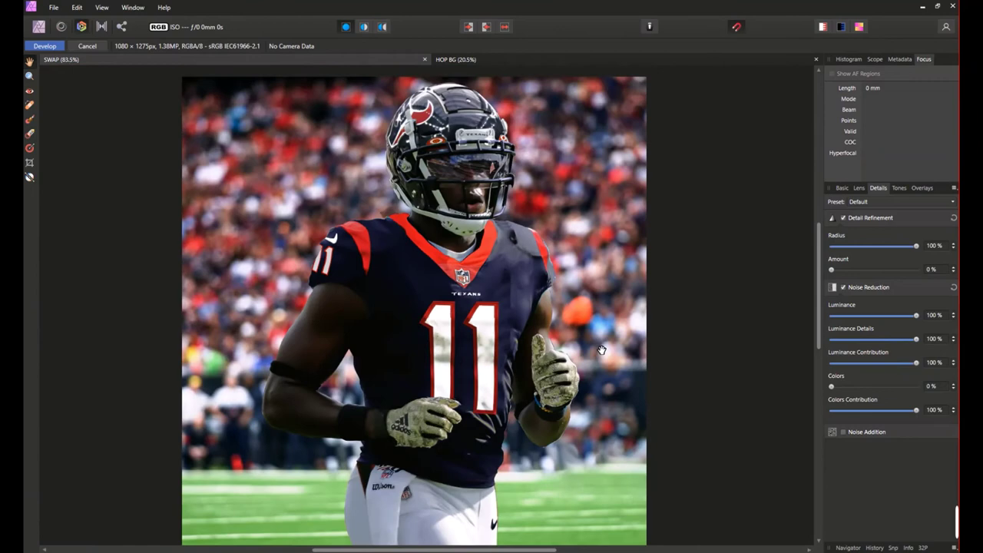
pyautogui.click(843, 287)
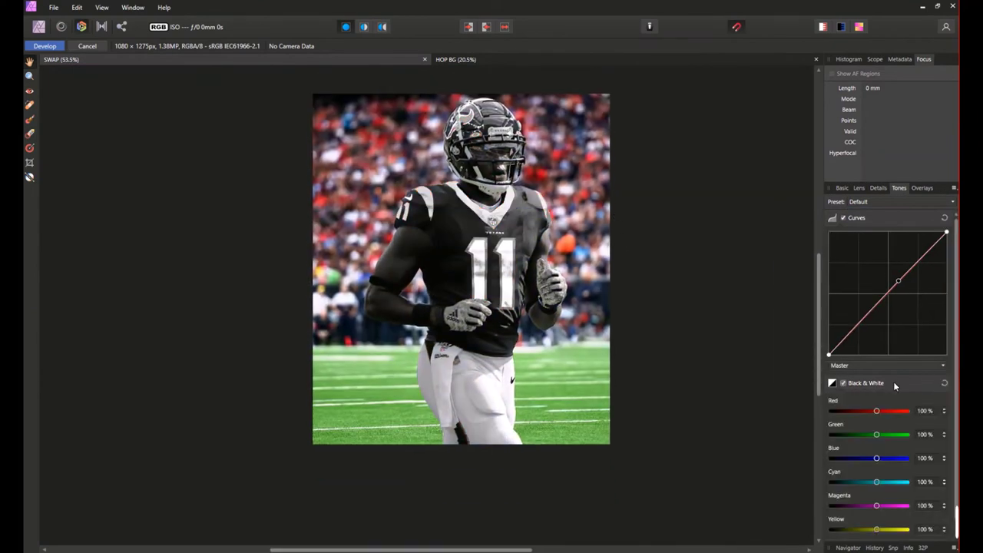
pyautogui.click(843, 382)
pyautogui.moveTo(878, 425); pyautogui.dragTo(914, 425)
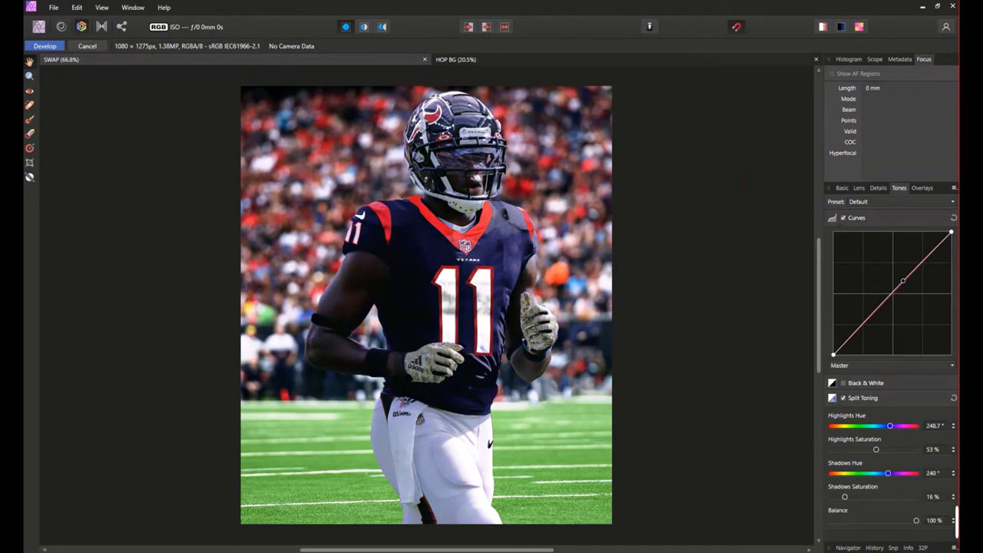
pyautogui.click(44, 45)
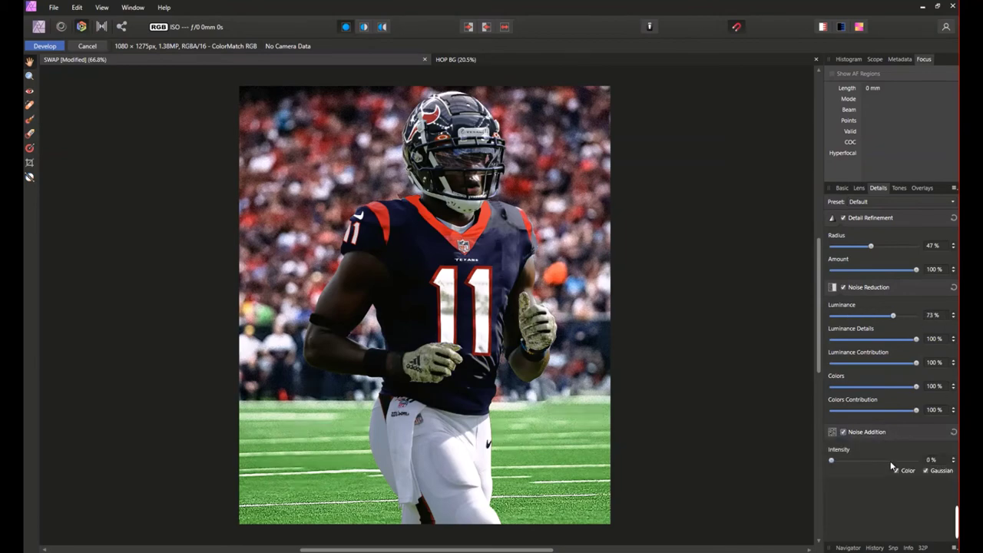
pyautogui.moveTo(893, 465); pyautogui.dragTo(913, 468)
pyautogui.click(87, 46)
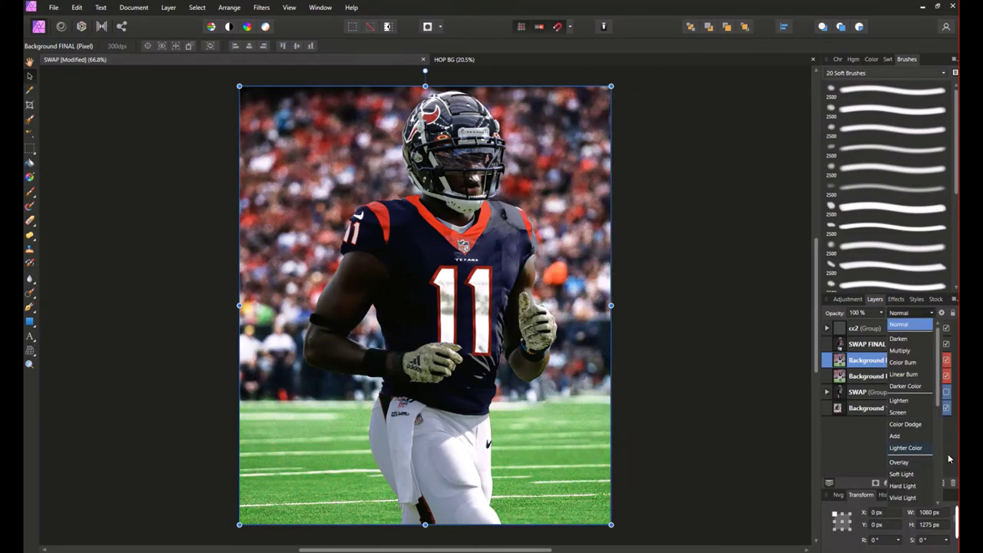
# - Confirm the blend mode, select the Background 1 layer, and centre the whole image in view
pyautogui.click(949, 465)
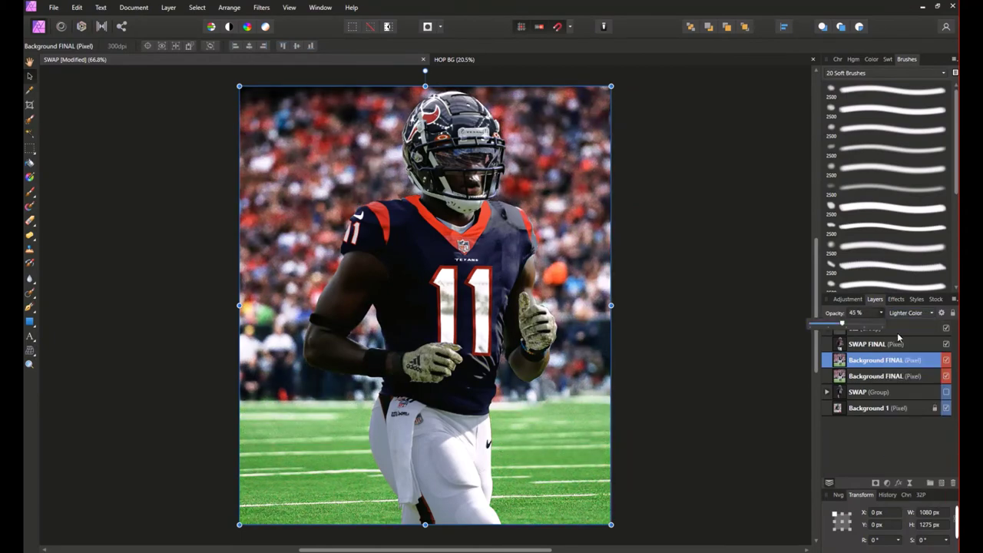
pyautogui.click(922, 407)
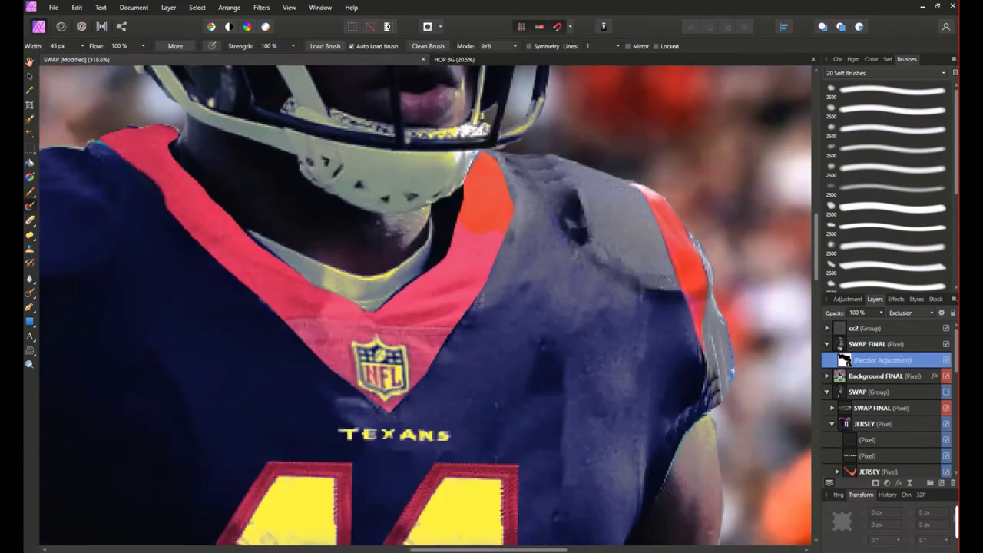
pyautogui.scroll(-5, 382, 211)
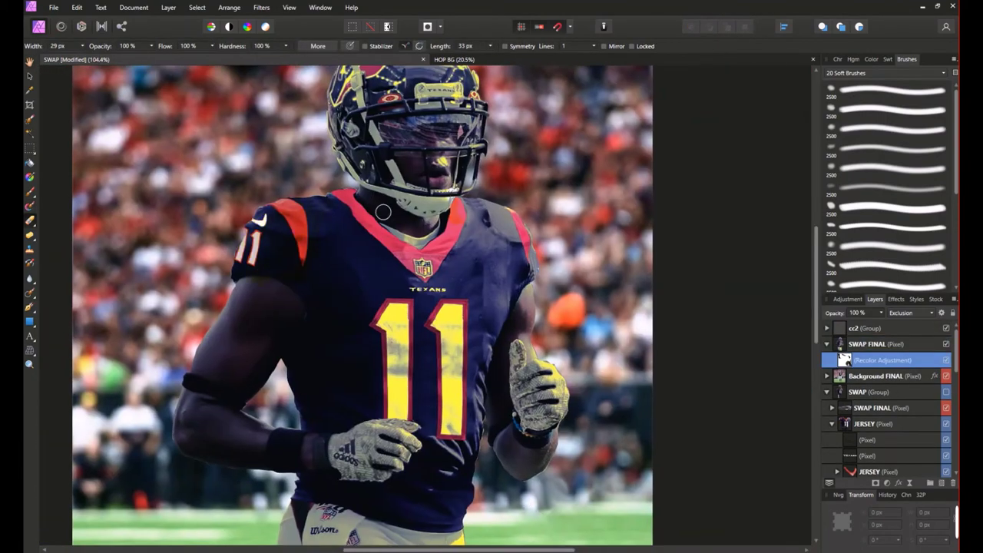
pyautogui.scroll(-3, 311, 292)
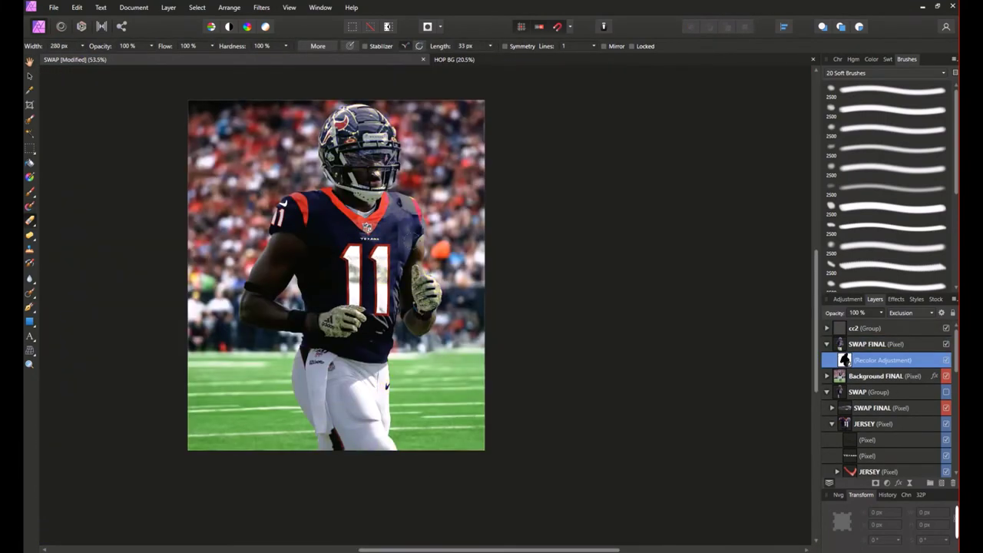
pyautogui.scroll(-2, 467, 325)
pyautogui.scroll(4, 467, 325)
pyautogui.scroll(-2, 467, 325)
pyautogui.moveTo(31, 135); pyautogui.dragTo(231, 135)
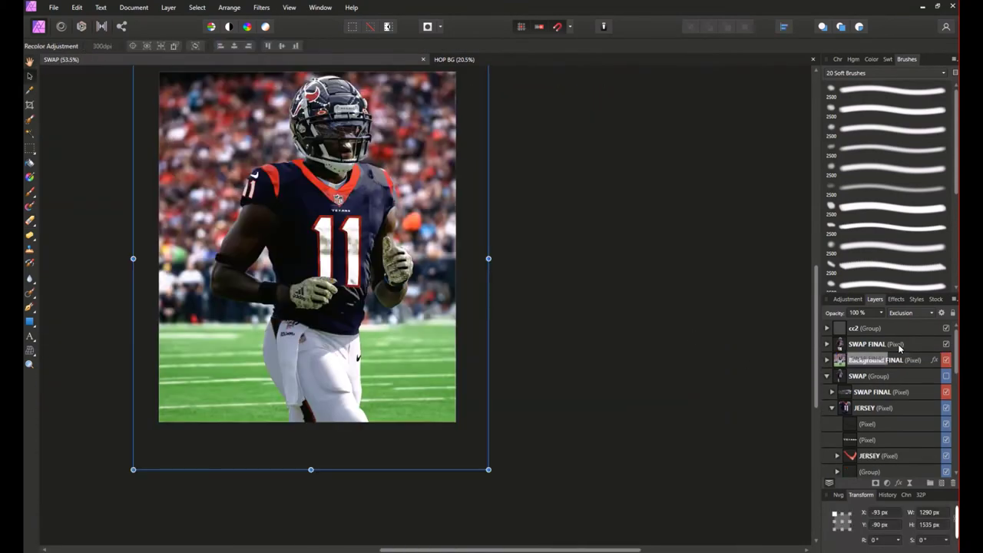
# - Duplicate the selected layers and merge SWAP FINAL down into Background FINAL
pyautogui.keyDown('ctrl'); pyautogui.click(921, 355); pyautogui.keyUp('ctrl')
pyautogui.rightClick(920, 356)
pyautogui.click(915, 266)
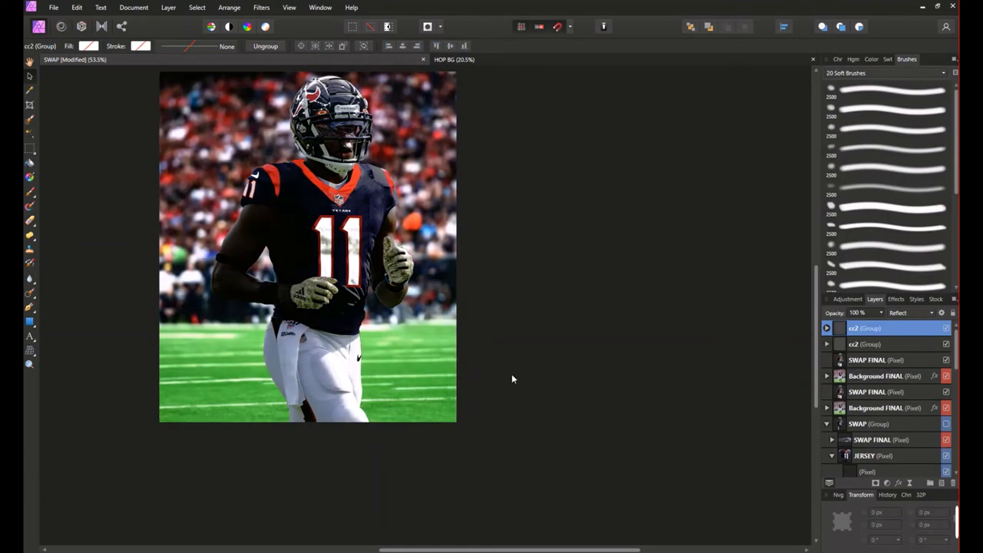
pyautogui.click(876, 360)
pyautogui.rightClick(883, 360)
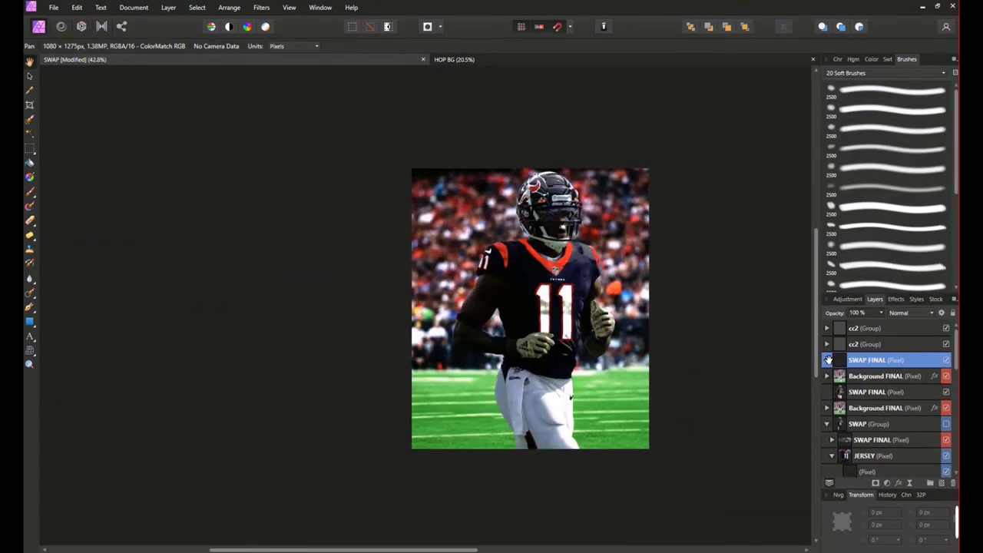
pyautogui.rightClick(830, 359)
pyautogui.click(845, 198)
pyautogui.click(547, 283)
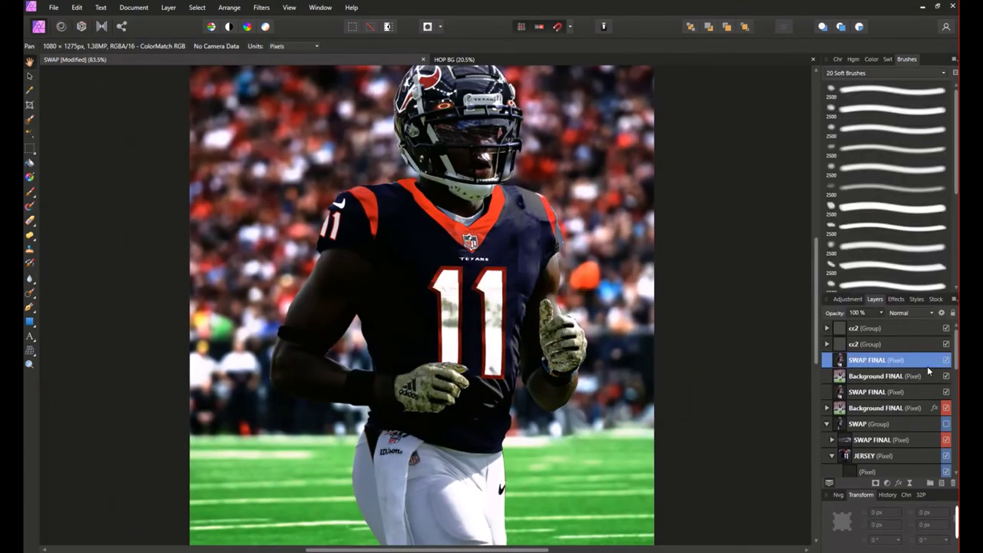
# - Name the group cc2, bring Background FINAL to the top, and save the document
pyautogui.rightClick(927, 361)
pyautogui.press('Escape')
pyautogui.hotkey('ctrl', '-')
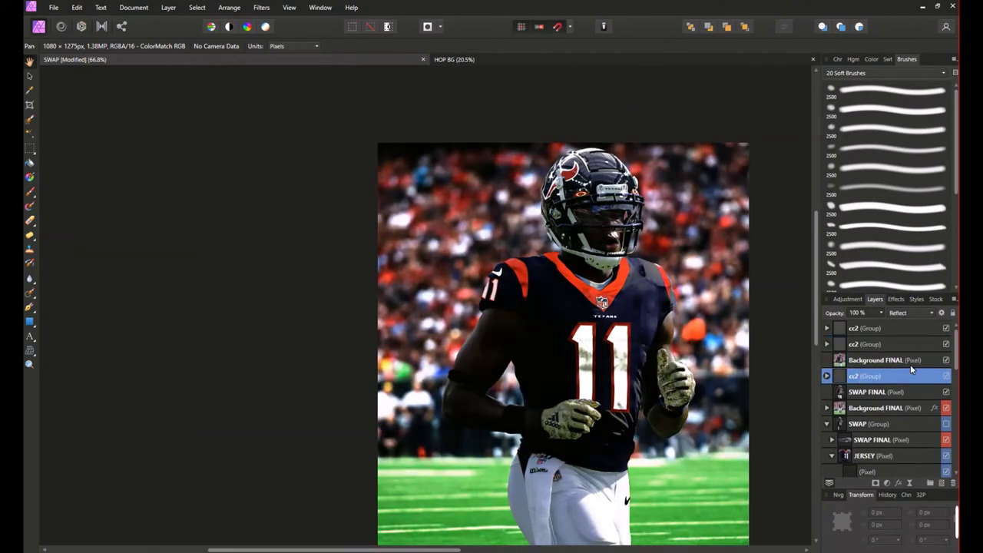
pyautogui.press('Return')
pyautogui.click(883, 359)
pyautogui.hotkey('ctrl', 'shift', ']')
pyautogui.hotkey('ctrl', 's')
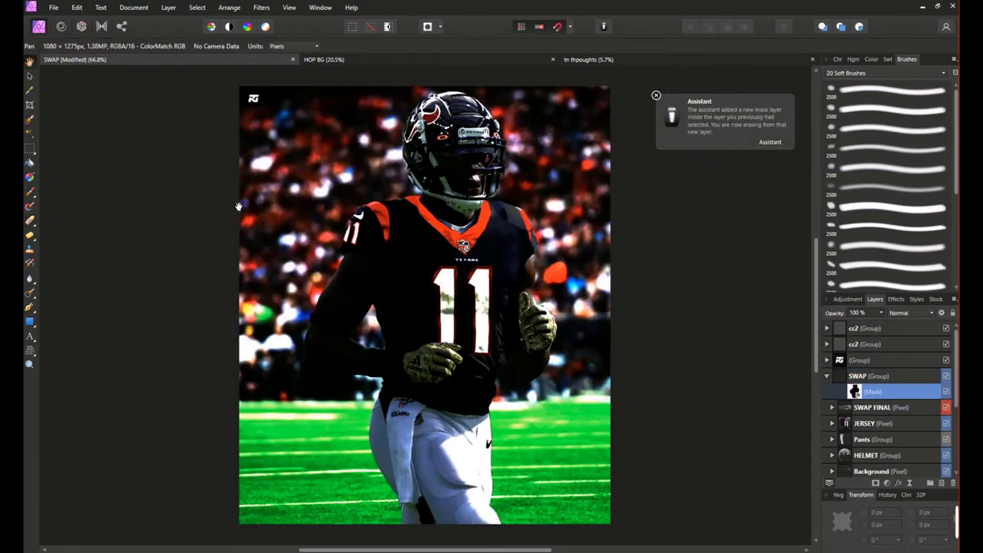
# - Shift the image in view and switch between the Move and Brush tools
pyautogui.moveTo(615, 277); pyautogui.dragTo(660, 315)
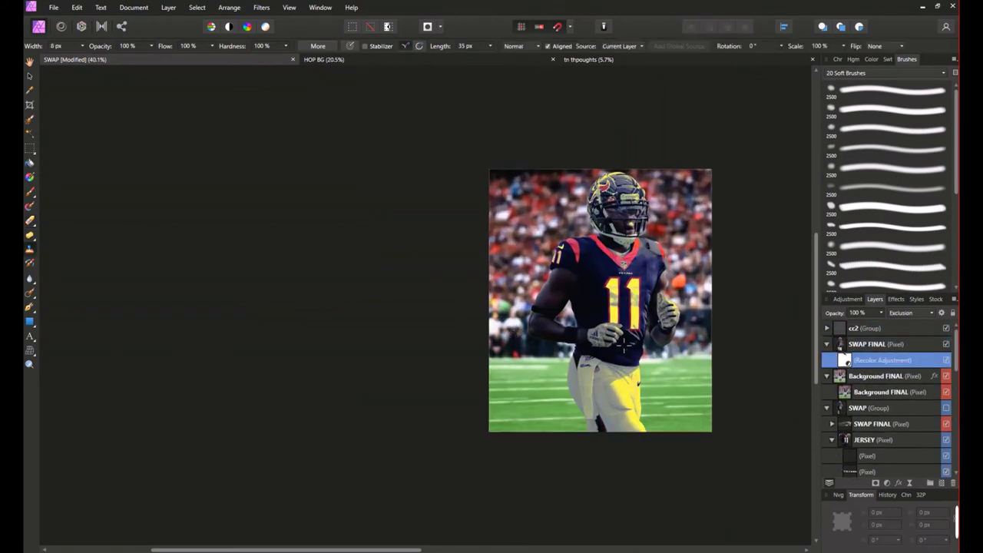
pyautogui.scroll(2, 624, 344)
pyautogui.press('v')
pyautogui.scroll(-2, 663, 339)
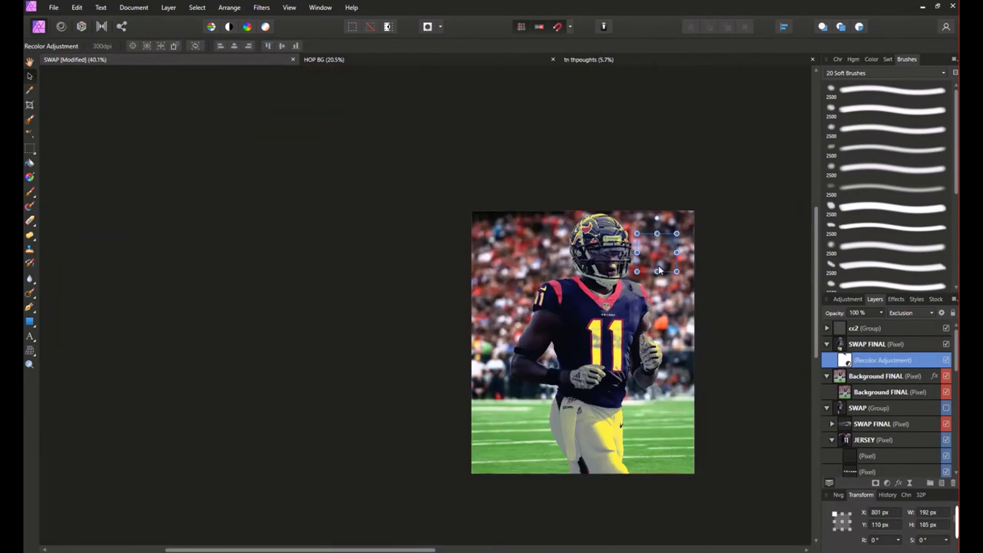
pyautogui.scroll(-1, 90, 266)
pyautogui.scroll(3, 385, 317)
pyautogui.scroll(3, 407, 316)
pyautogui.press('b')
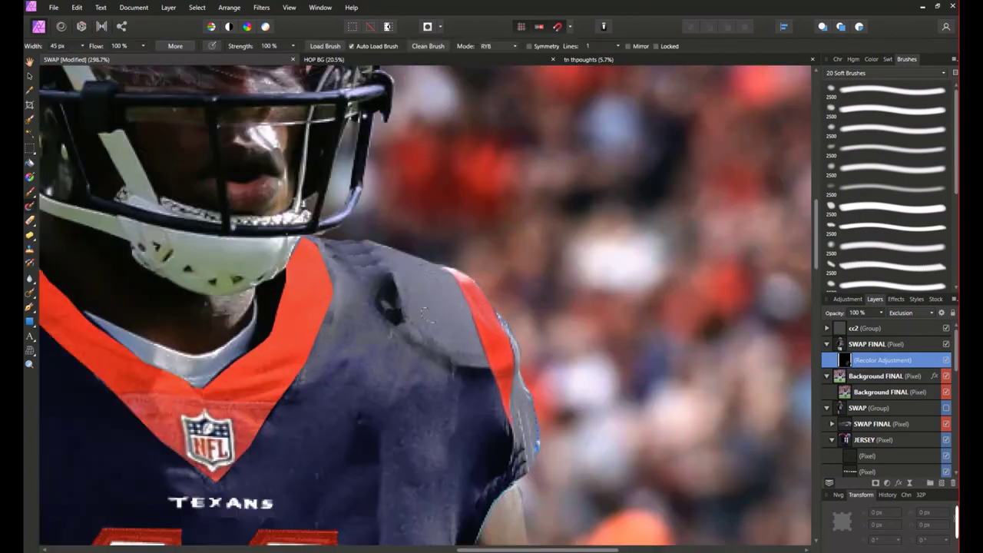
pyautogui.scroll(-5, 470, 336)
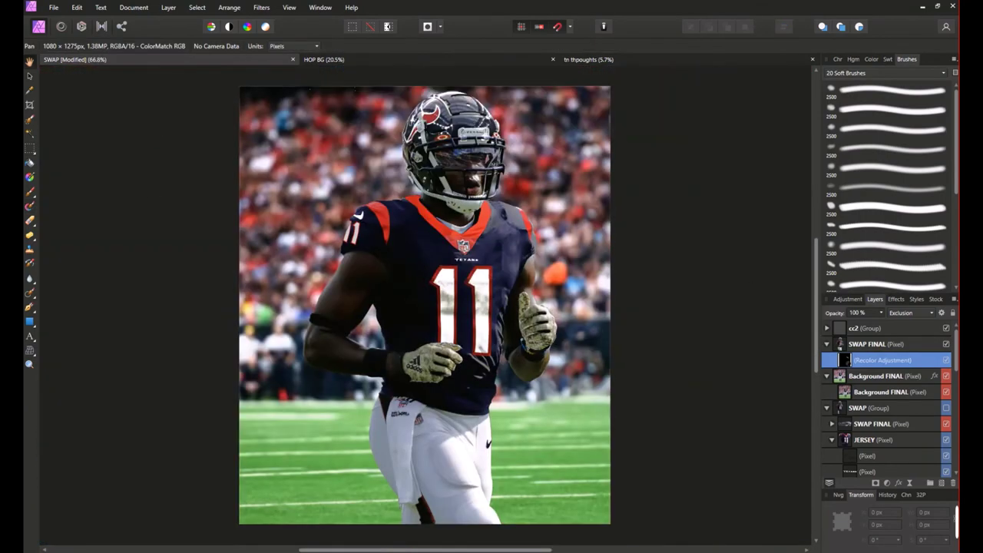
# - Rasterize the SWAP FINAL layer to bake in its recolor adjustment
pyautogui.rightClick(876, 344)
pyautogui.click(915, 243)
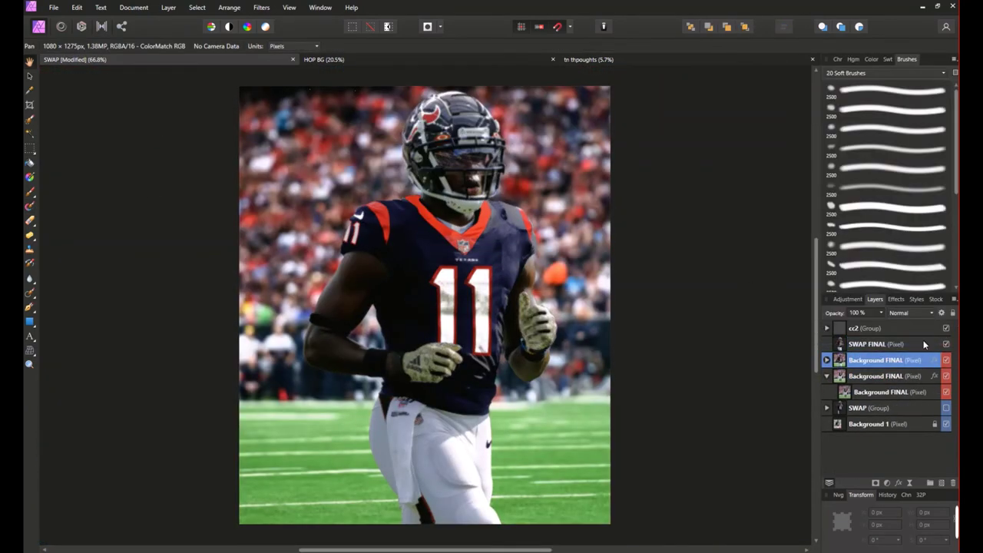
pyautogui.rightClick(880, 348)
pyautogui.click(914, 242)
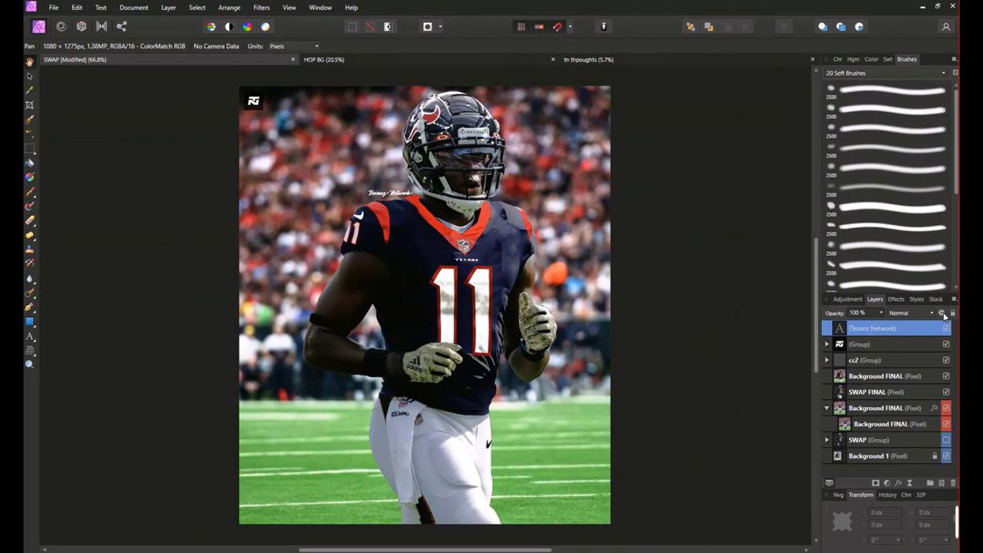
# - Set the Texanz Network text layer's blend mode to Overlay
pyautogui.click(911, 312)
pyautogui.click(911, 414)
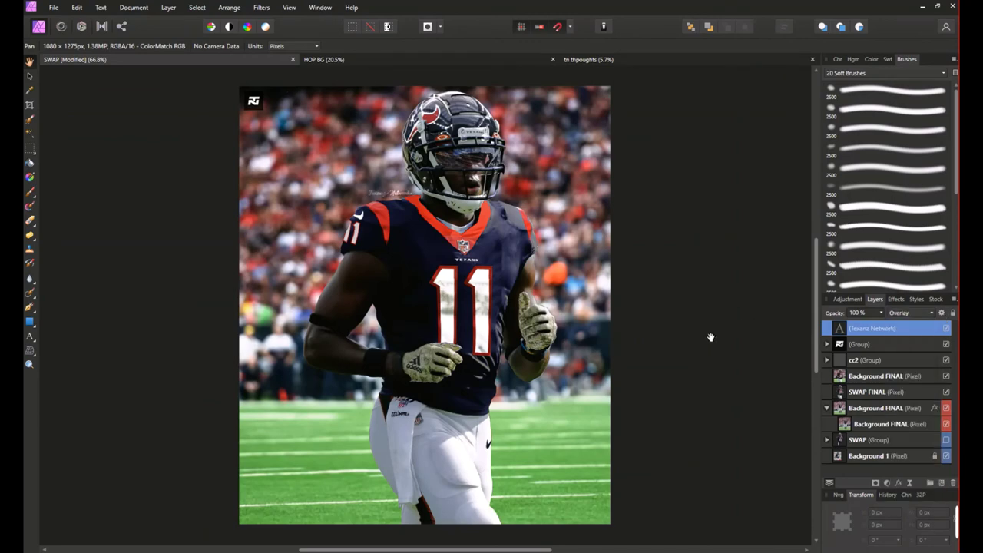